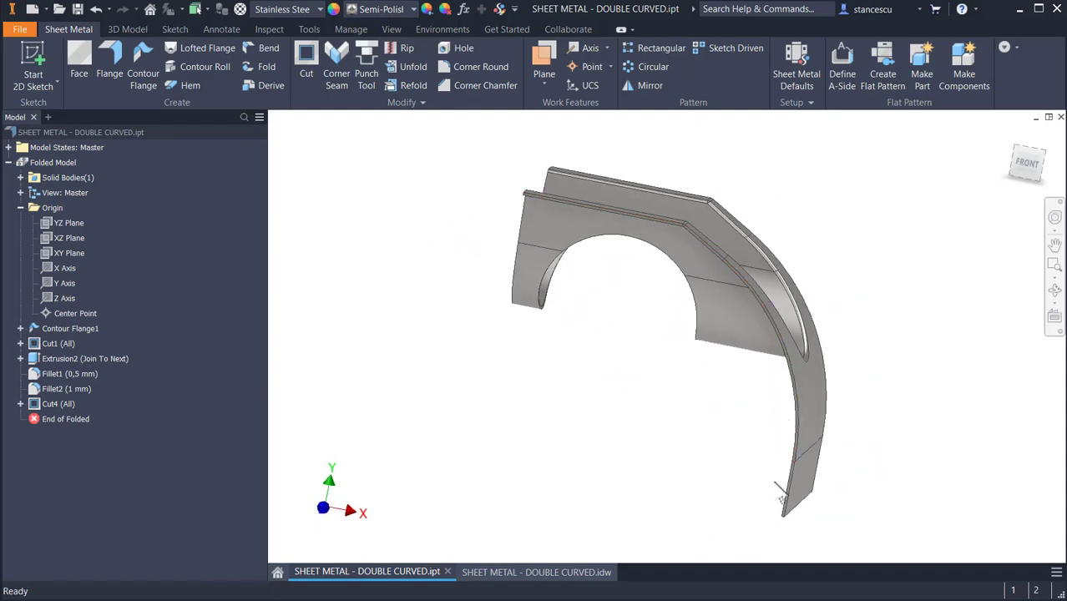
# Step: Examine the finished double-curved sheet metal part from several angles, including its cutouts and inner curved faces
pyautogui.keyDown('shift'); pyautogui.moveTo(779, 499); pyautogui.dragTo(534, 426, button='middle'); pyautogui.keyUp('shift')
pyautogui.scroll(3, 645, 391)
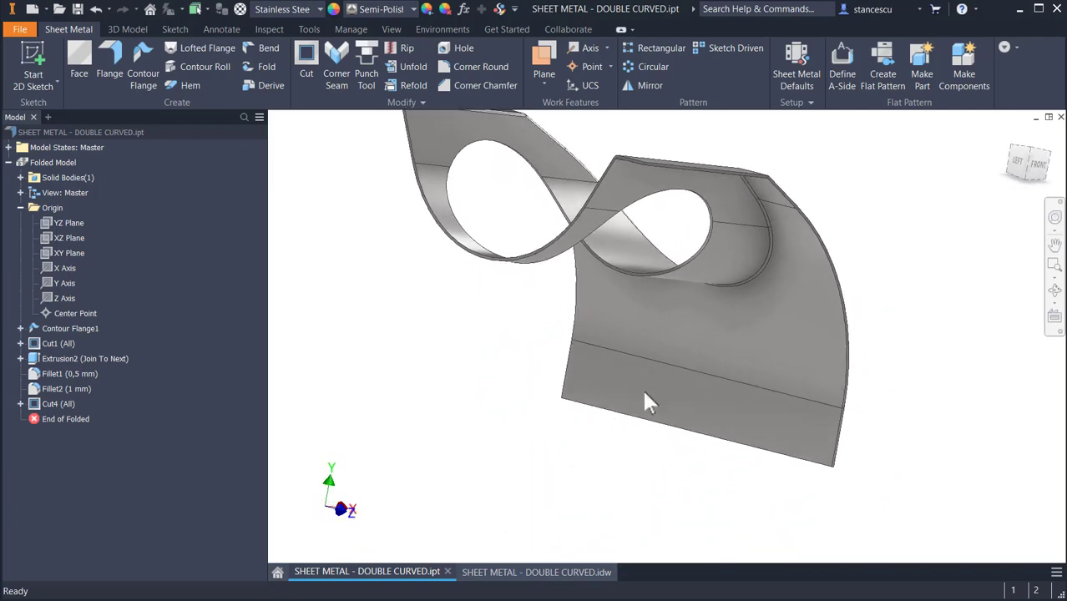
pyautogui.scroll(6, 704, 332)
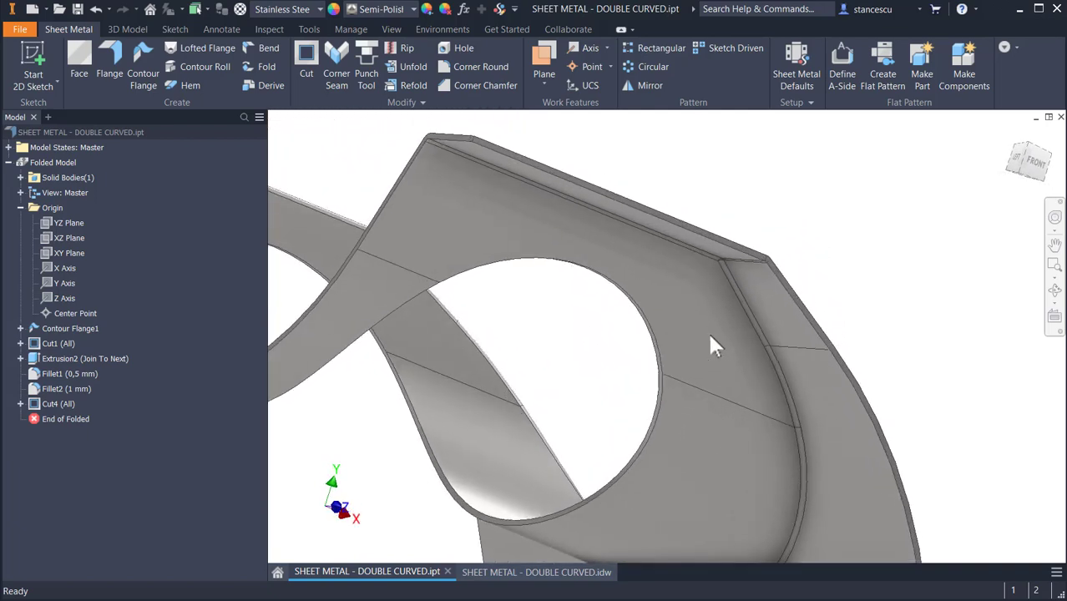
pyautogui.keyDown('shift'); pyautogui.moveTo(759, 304); pyautogui.dragTo(741, 193, button='middle'); pyautogui.keyUp('shift')
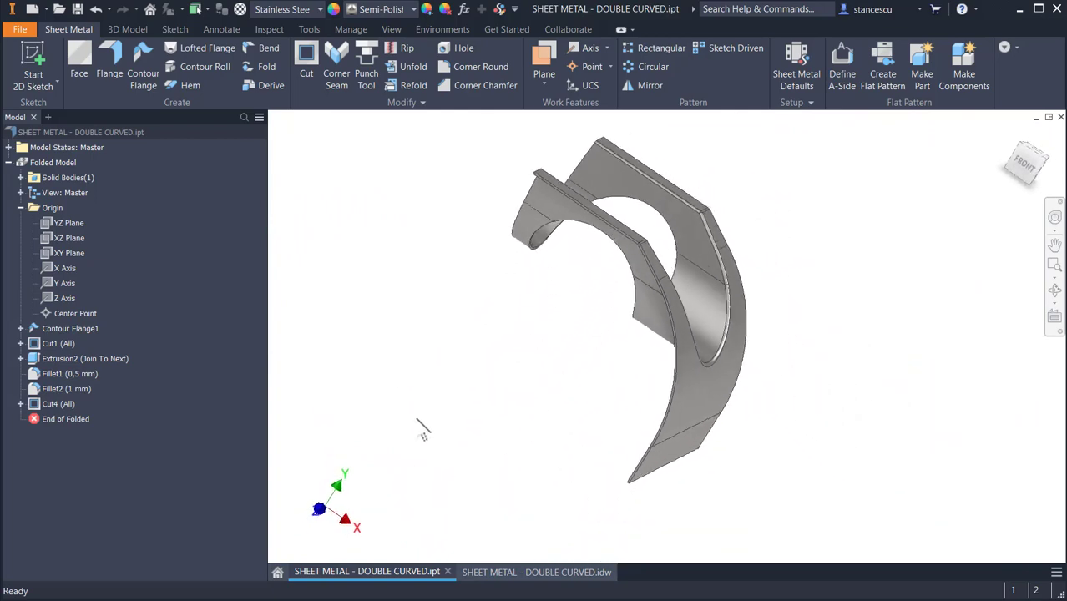
# Step: Review the part's drawing for its dimensions and thickness, examining the corner of the 30° bend up close
pyautogui.click(502, 570)
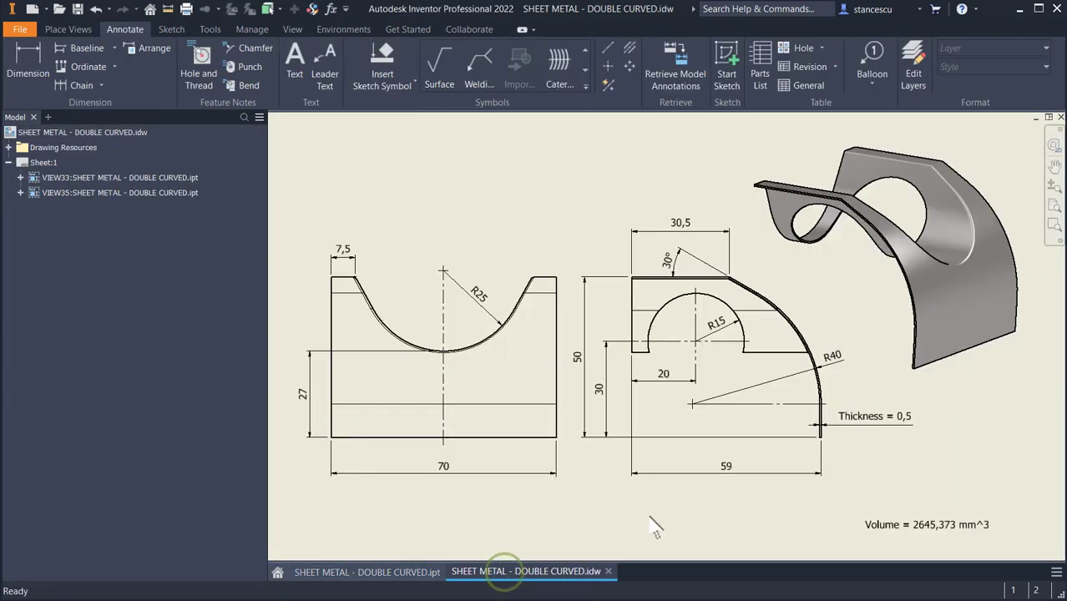
pyautogui.scroll(4, 900, 401)
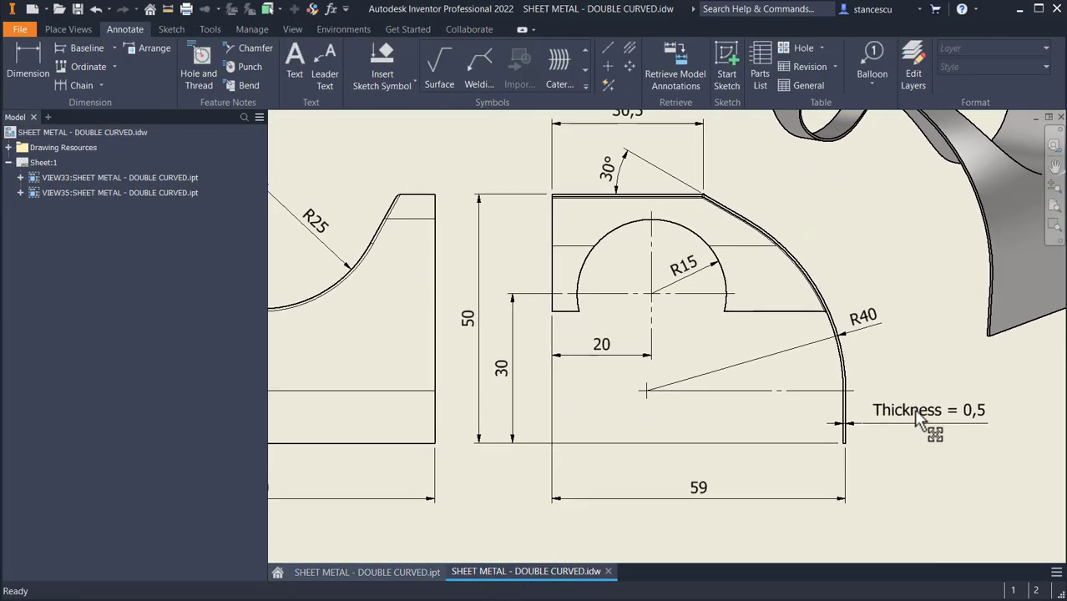
pyautogui.scroll(-4, 950, 426)
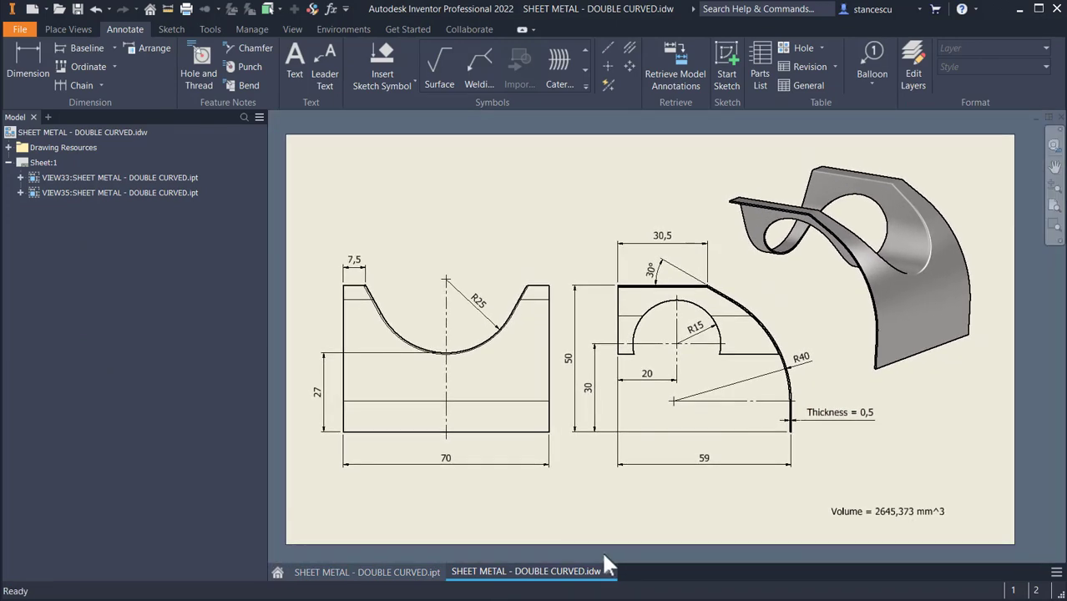
pyautogui.scroll(5, 662, 300)
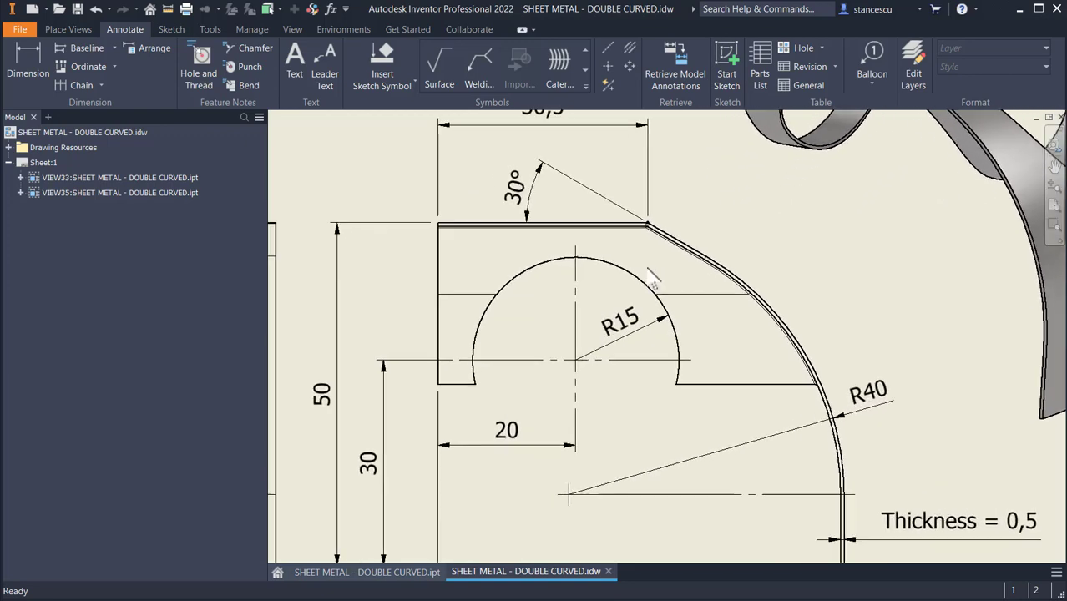
pyautogui.scroll(4, 662, 299)
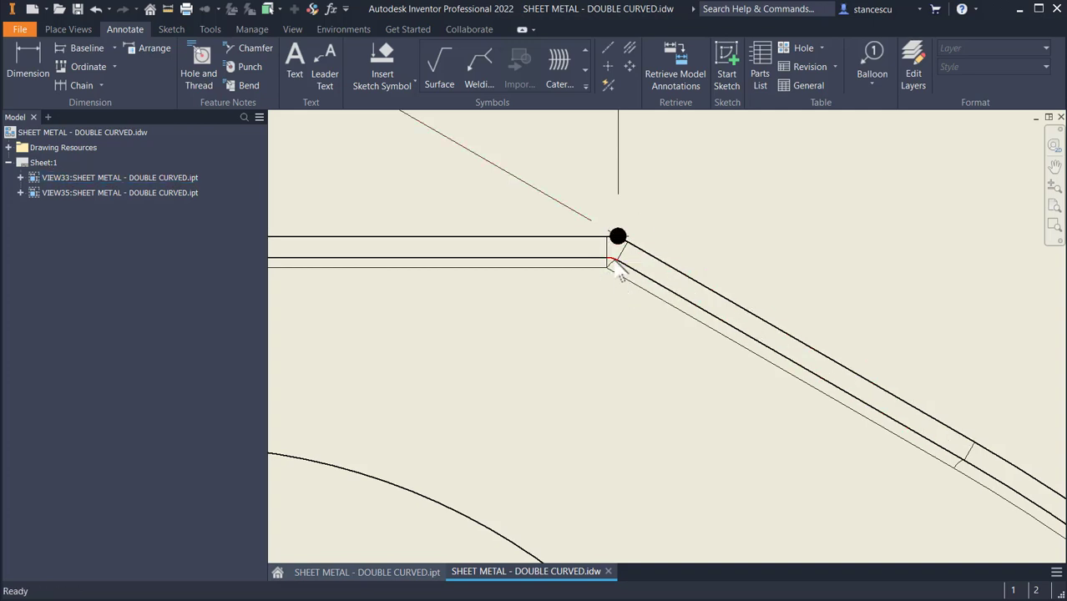
pyautogui.scroll(-5, 612, 255)
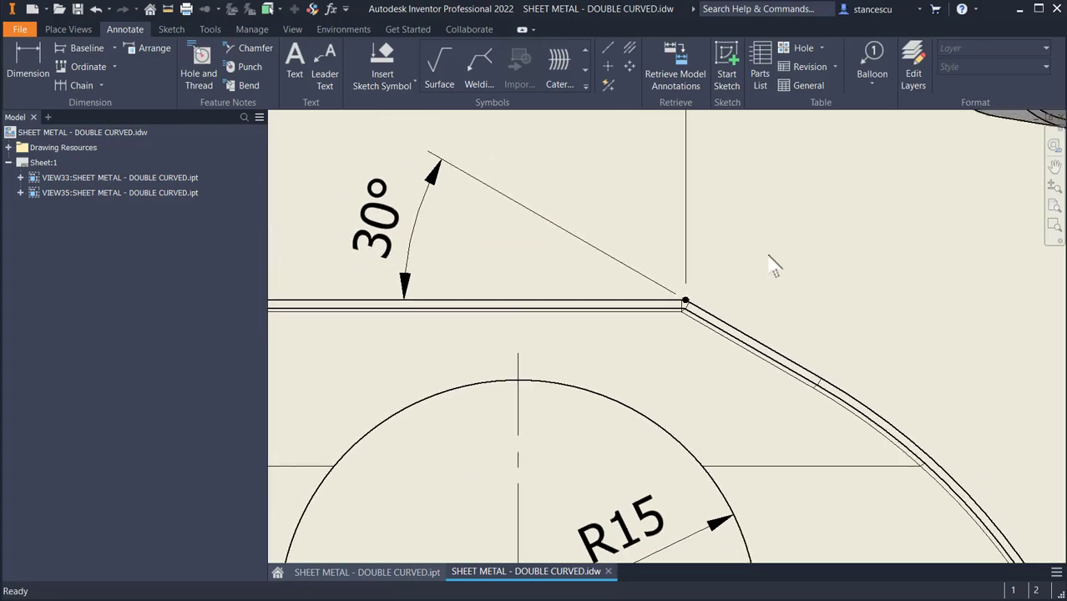
pyautogui.scroll(-6, 775, 266)
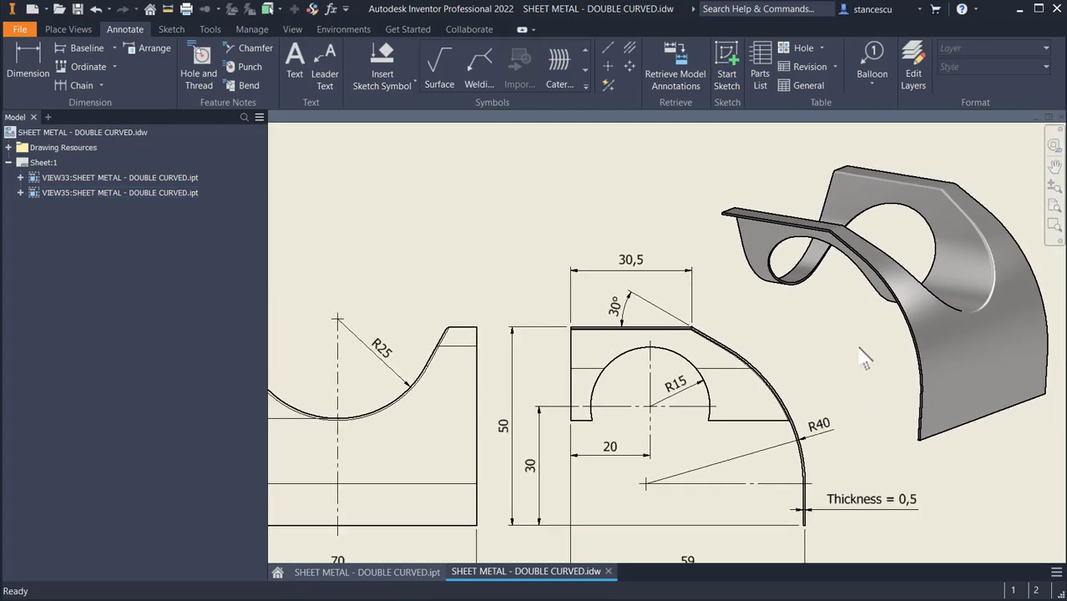
pyautogui.moveTo(510, 219); pyautogui.dragTo(579, 207, button='middle')
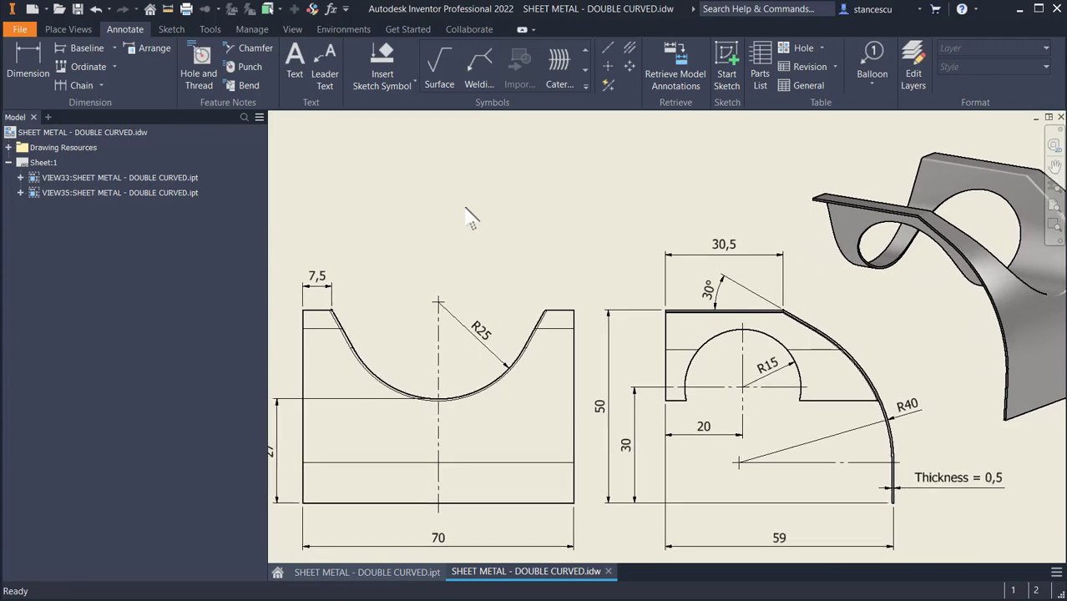
pyautogui.press('F6')
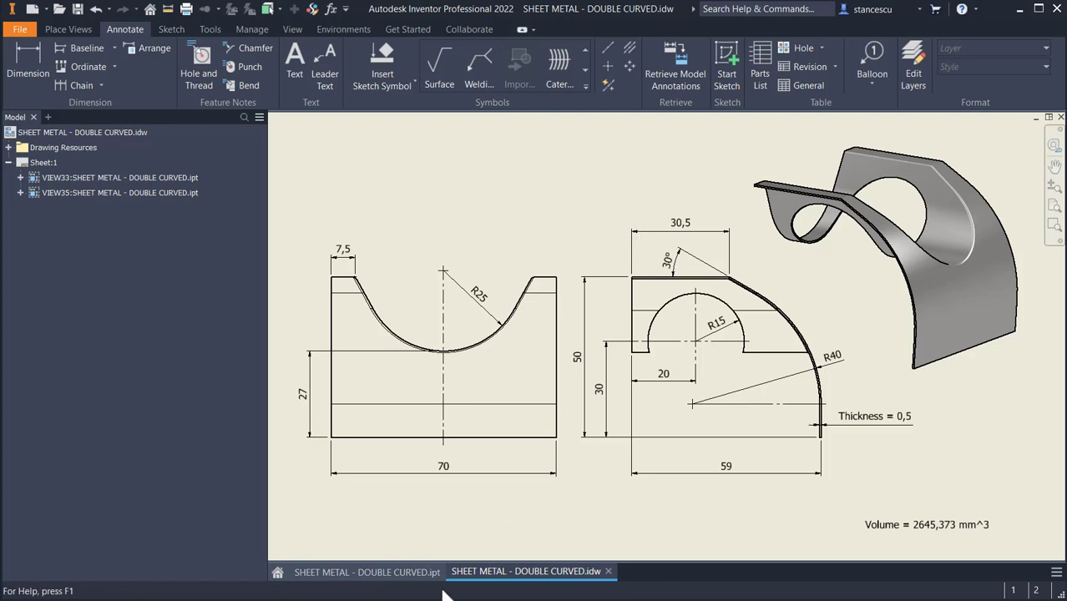
# Step: Return to the finished part model and inspect the curved flange and filleted edges from all sides
pyautogui.click(401, 573)
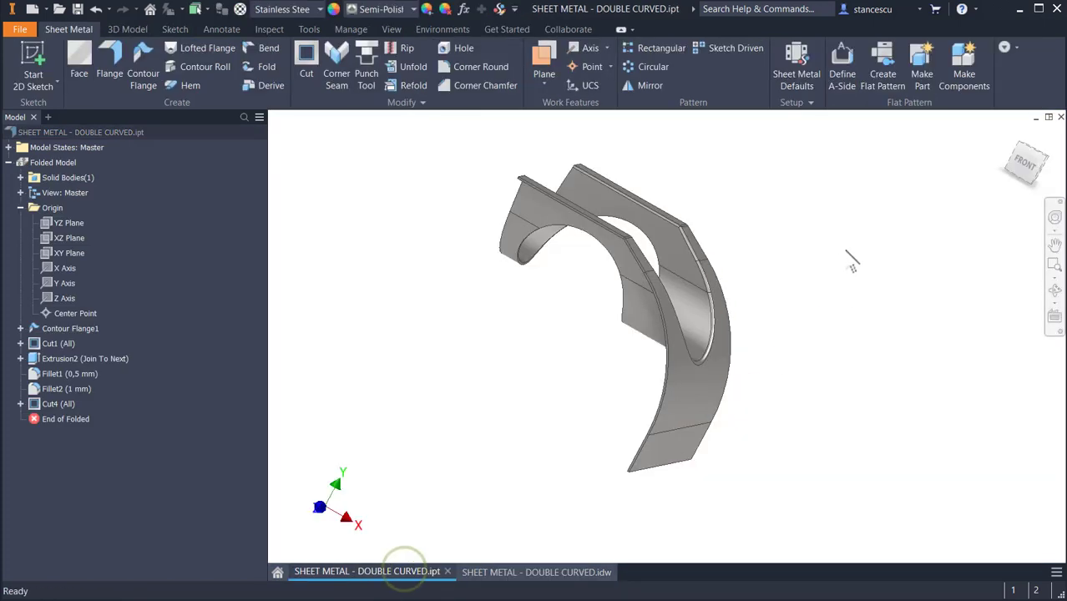
pyautogui.scroll(5, 699, 301)
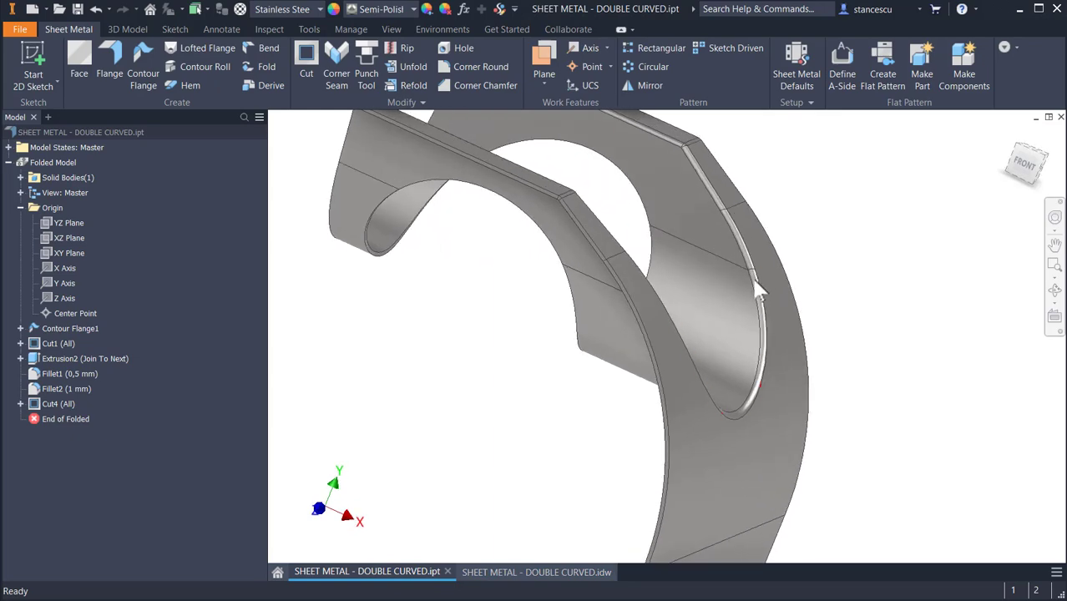
pyautogui.moveTo(754, 279)
pyautogui.keyDown('shift'); pyautogui.mouseDown(button='middle')
pyautogui.moveTo(789, 250)
pyautogui.moveTo(788, 234)
pyautogui.moveTo(831, 227)
pyautogui.moveTo(604, 193)
pyautogui.mouseUp(button='middle'); pyautogui.keyUp('shift')
pyautogui.keyDown('shift'); pyautogui.moveTo(479, 181); pyautogui.dragTo(547, 200, button='middle'); pyautogui.keyUp('shift')
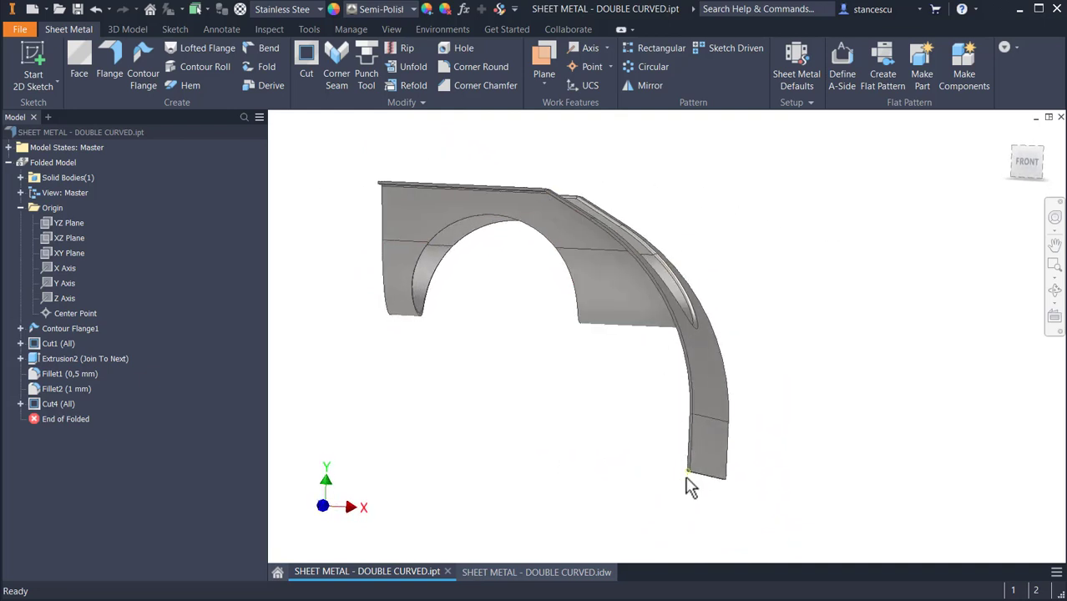
pyautogui.keyDown('shift'); pyautogui.moveTo(693, 388); pyautogui.dragTo(704, 265, button='middle'); pyautogui.keyUp('shift')
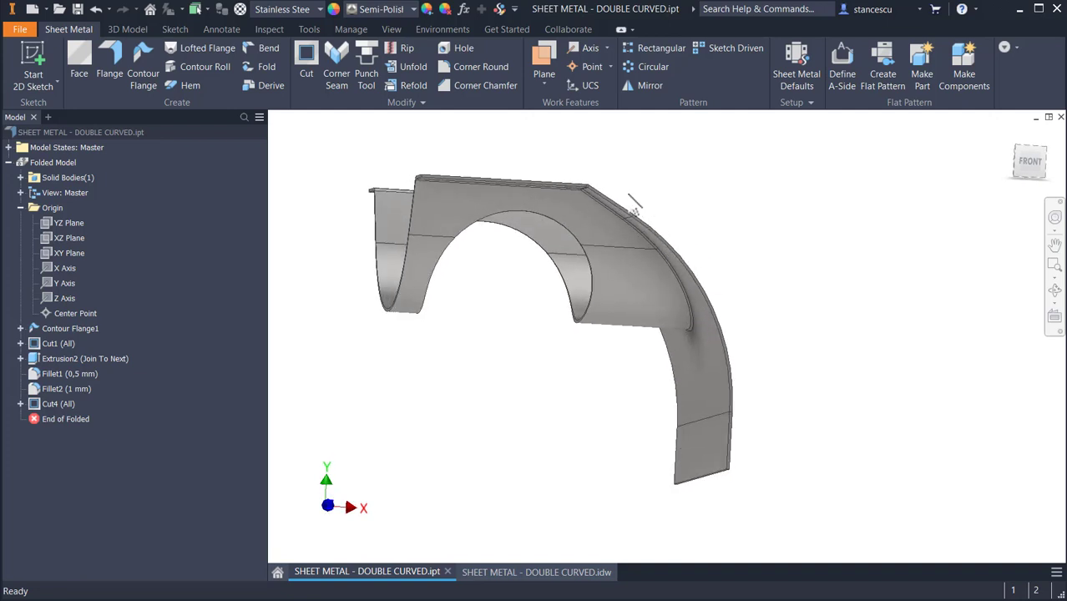
pyautogui.keyDown('shift'); pyautogui.moveTo(517, 182); pyautogui.dragTo(763, 182, button='middle'); pyautogui.keyUp('shift')
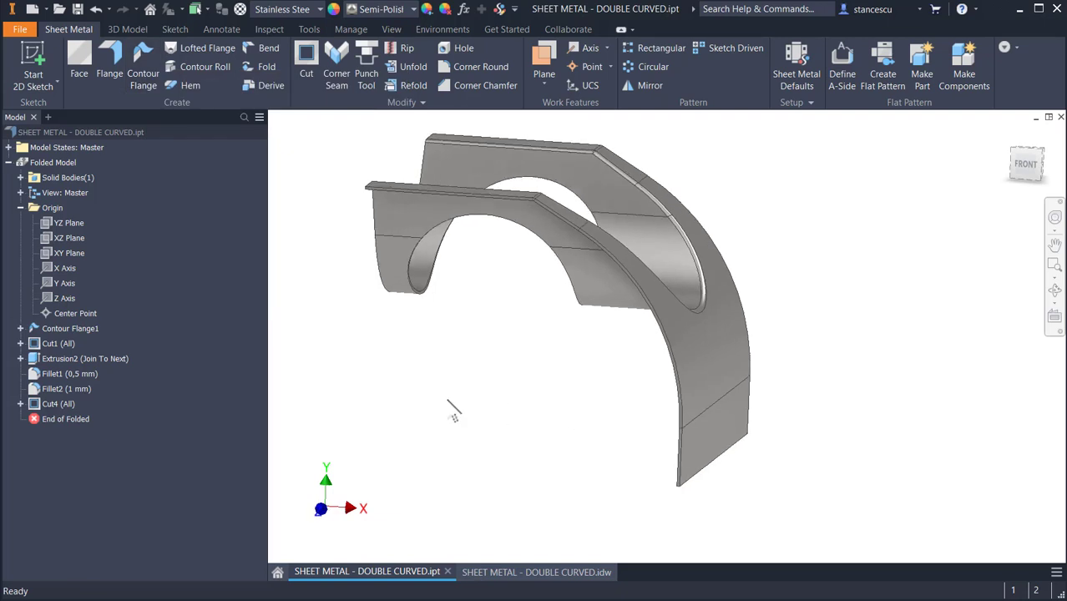
pyautogui.press('F6')
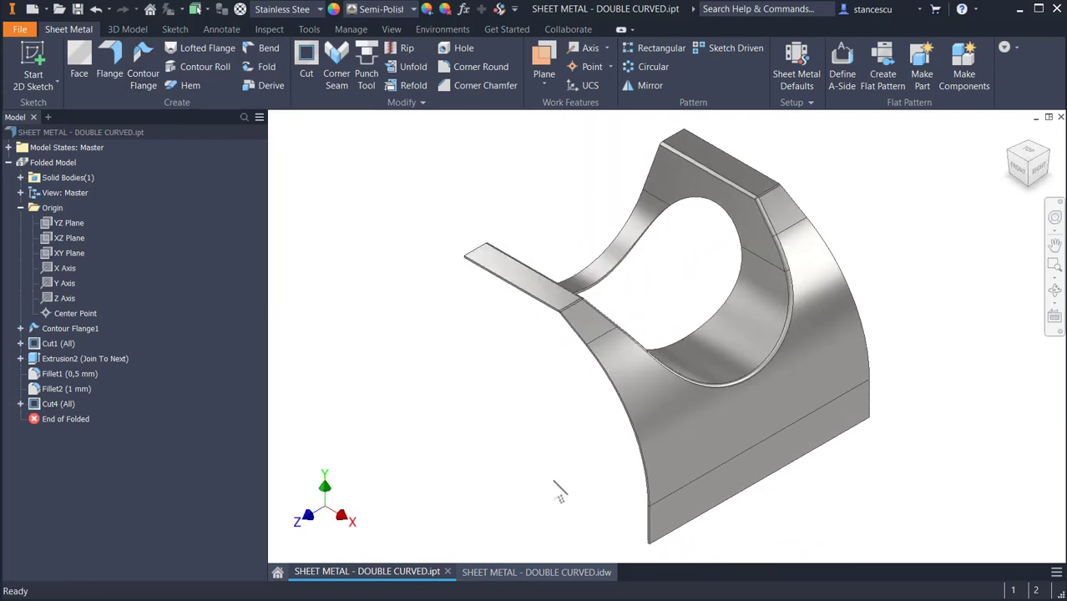
# Step: Create a new part from the metric Sheet Metal (mm).ipt template and start a 2D sketch on the XY plane
pyautogui.click(536, 572)
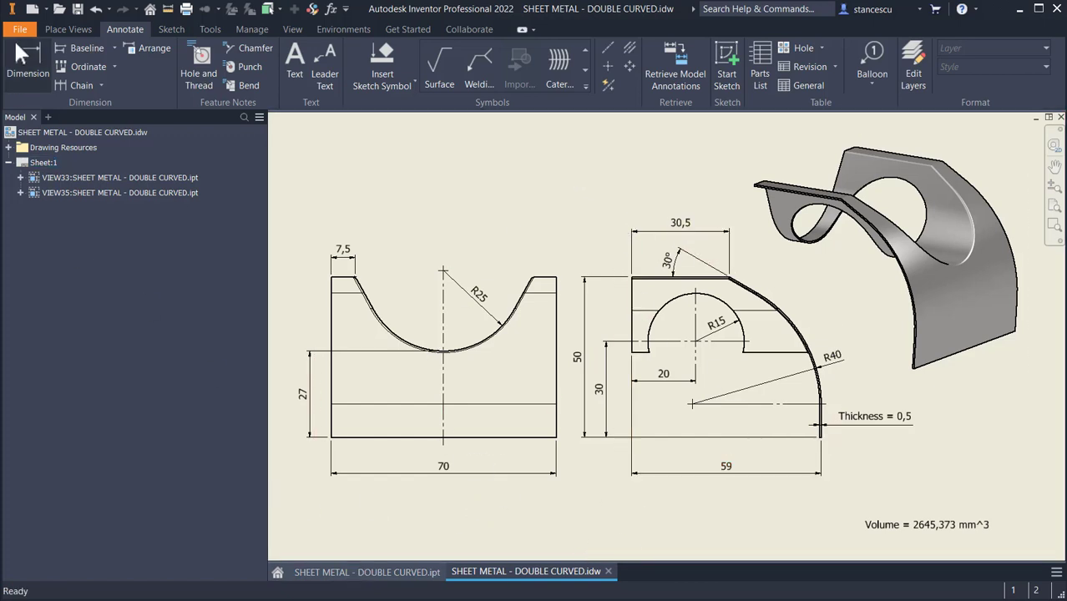
pyautogui.click(31, 9)
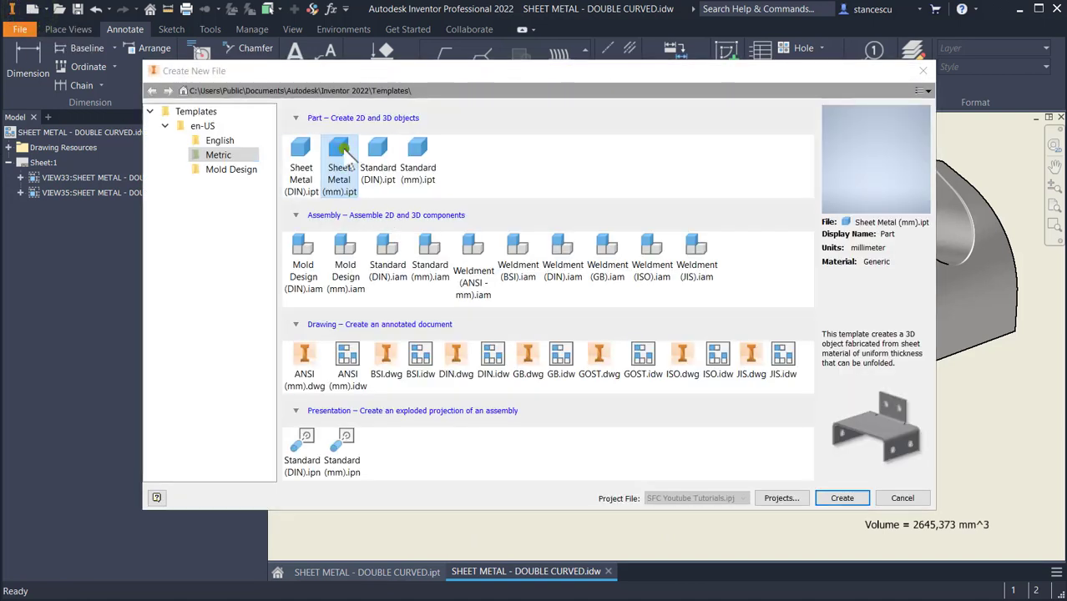
pyautogui.doubleClick(340, 163)
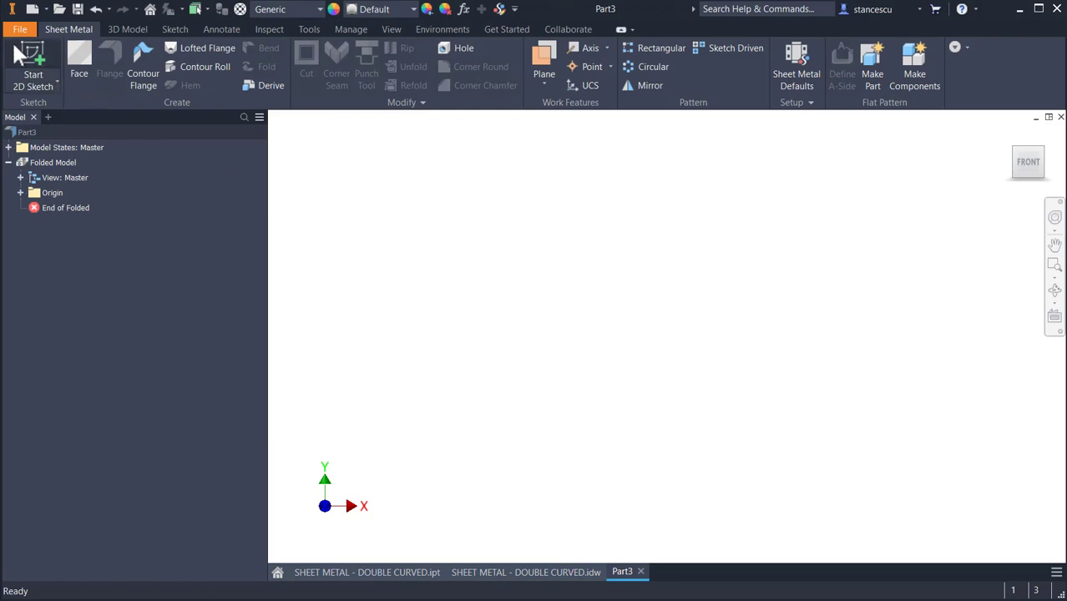
pyautogui.click(33, 58)
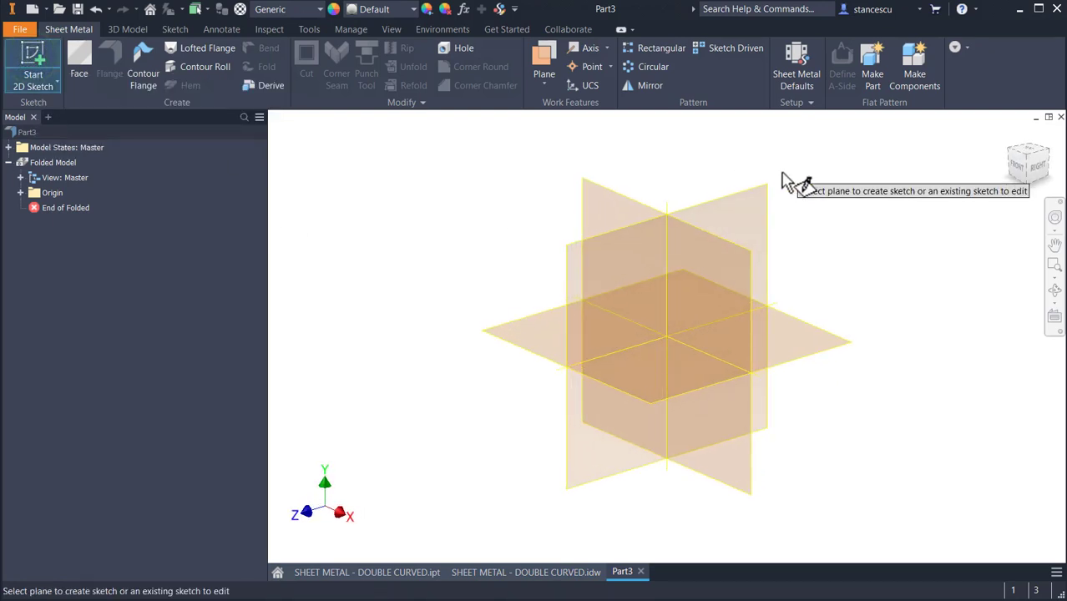
pyautogui.click(635, 215)
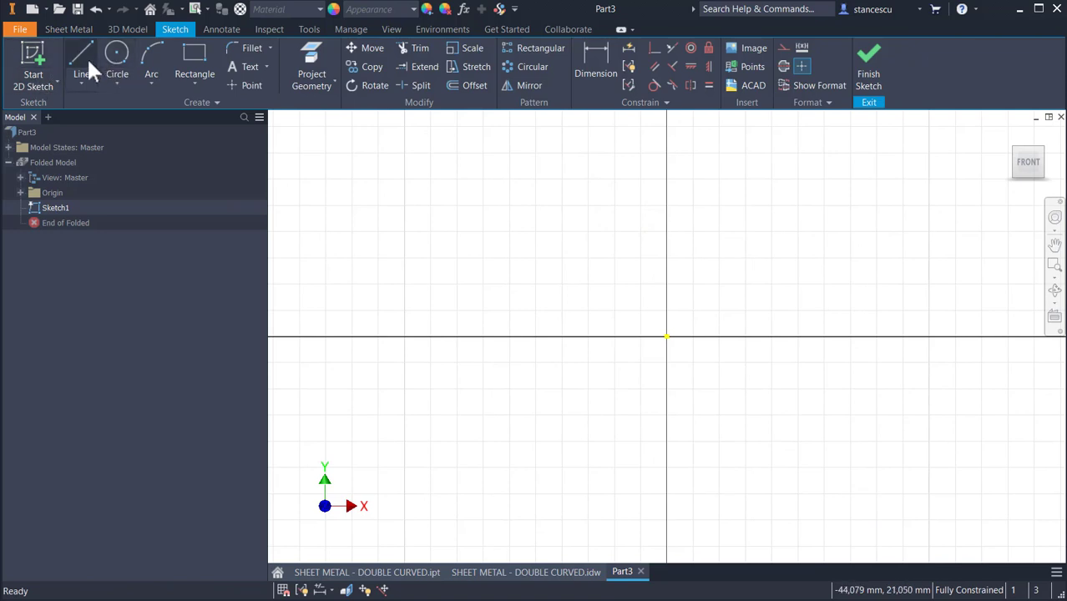
# Step: Sketch an open profile from the origin: vertical line about 10 mm long, tangent arc of about 23 mm radius, tangent line sloping up-left, horizontal line leftward
pyautogui.click(88, 64)
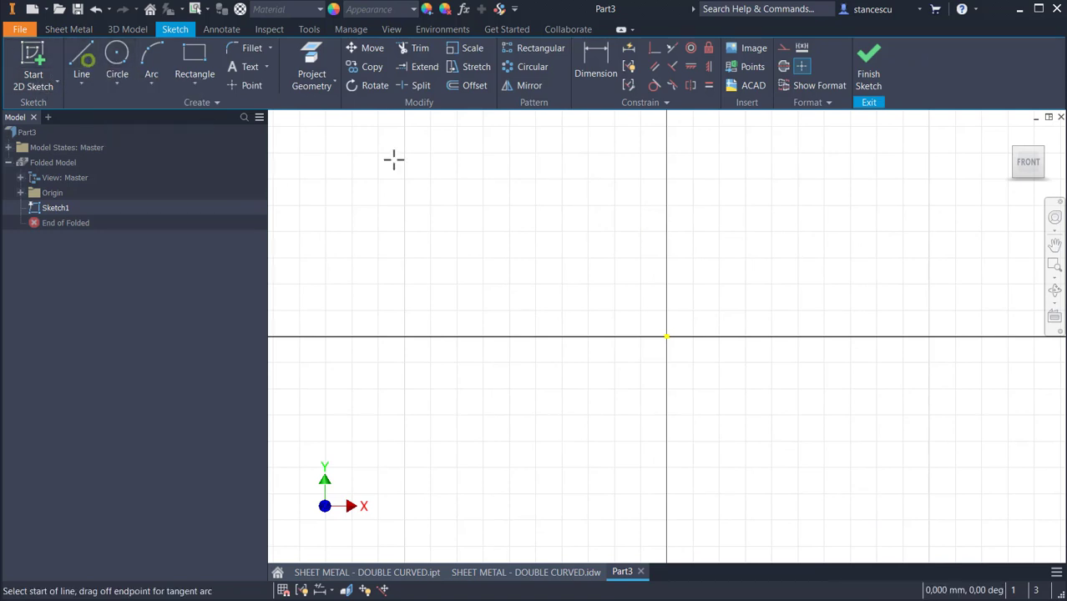
pyautogui.click(666, 337)
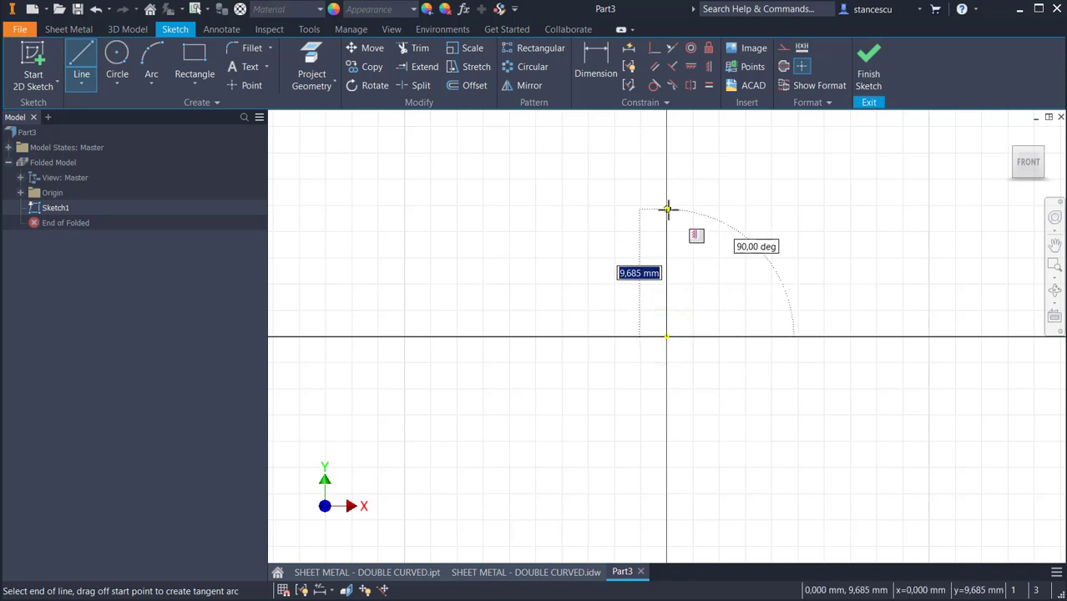
pyautogui.click(667, 209)
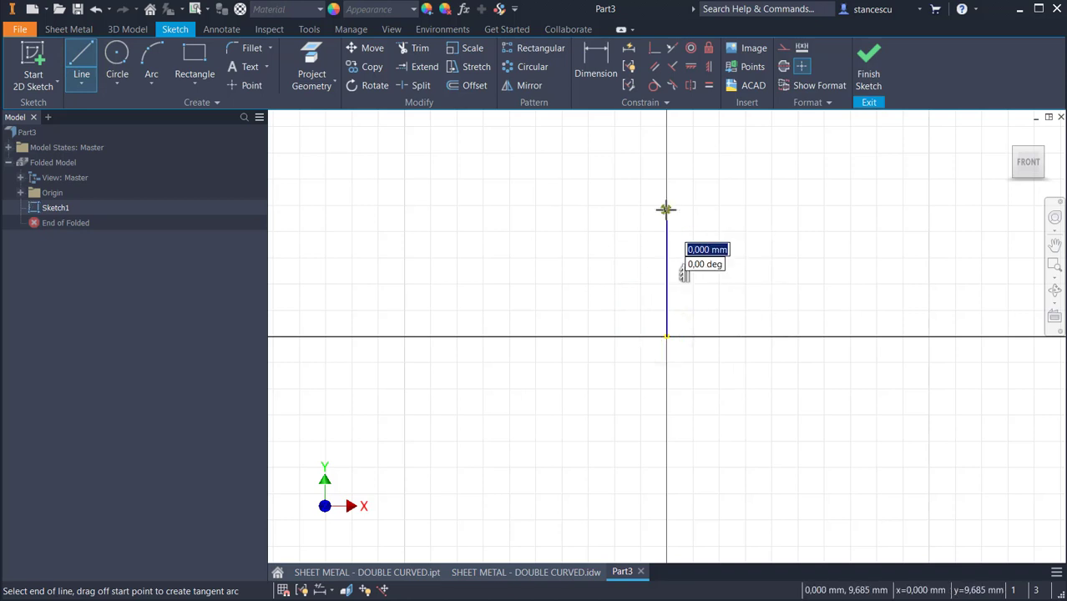
pyautogui.scroll(4, 666, 207)
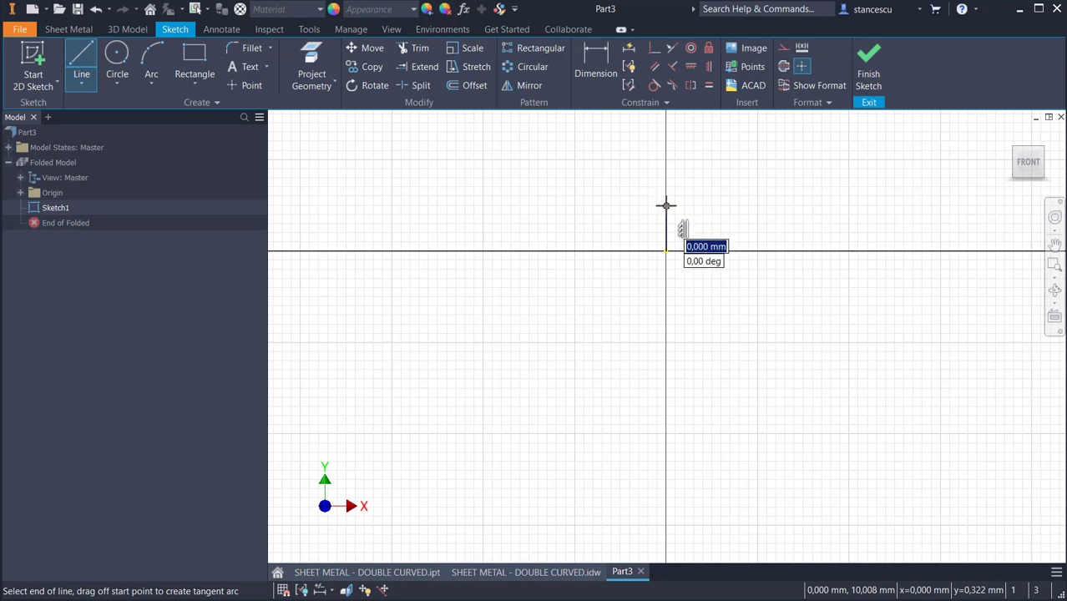
pyautogui.moveTo(665, 206); pyautogui.dragTo(621, 118)
pyautogui.moveTo(621, 119); pyautogui.dragTo(756, 263, button='middle')
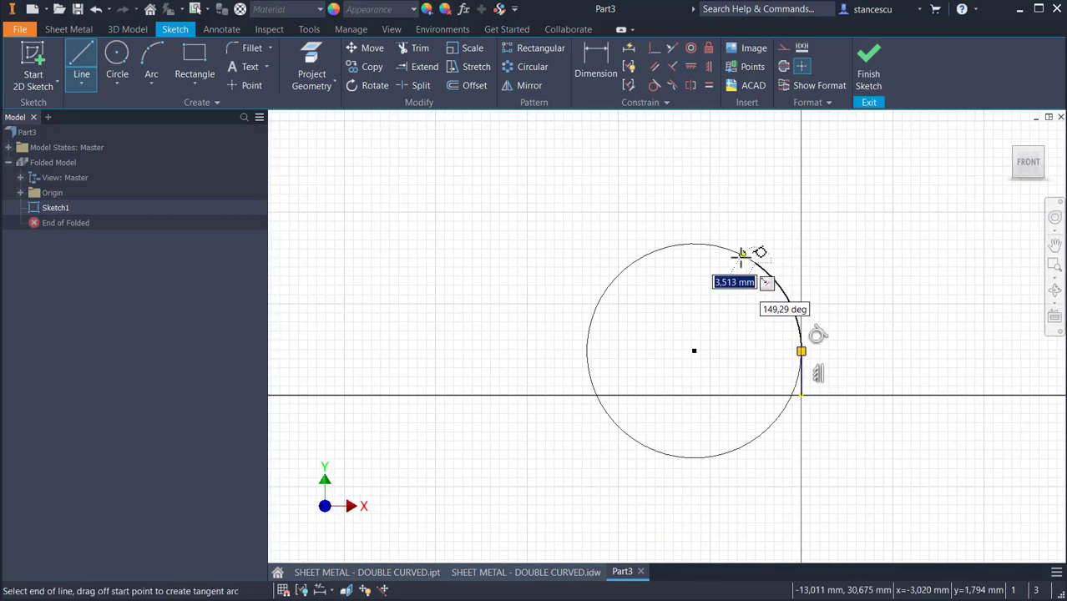
pyautogui.click(689, 217)
pyautogui.click(568, 219)
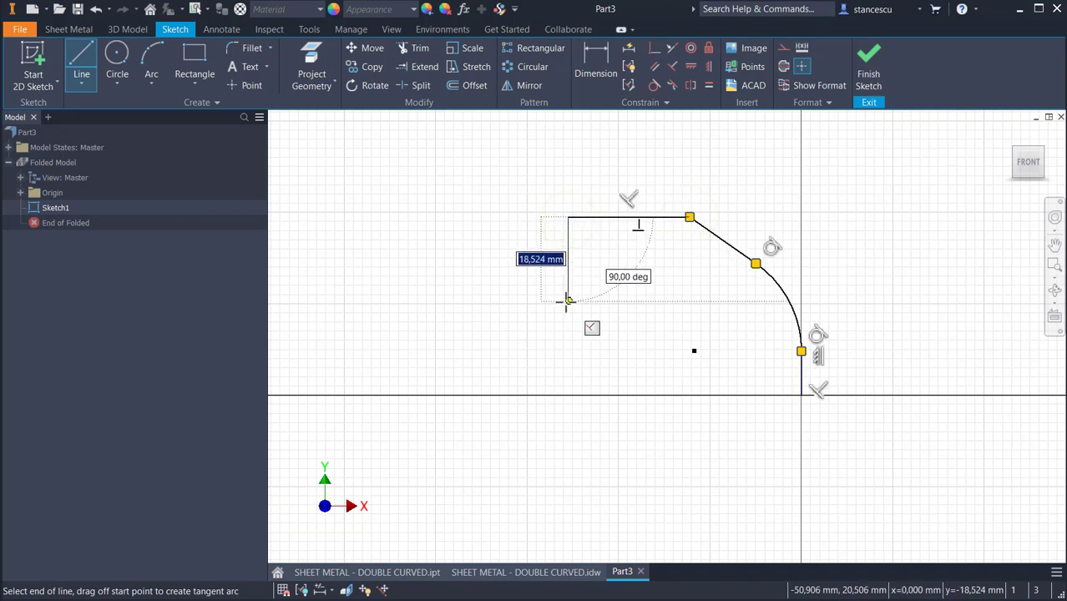
pyautogui.press('Escape')
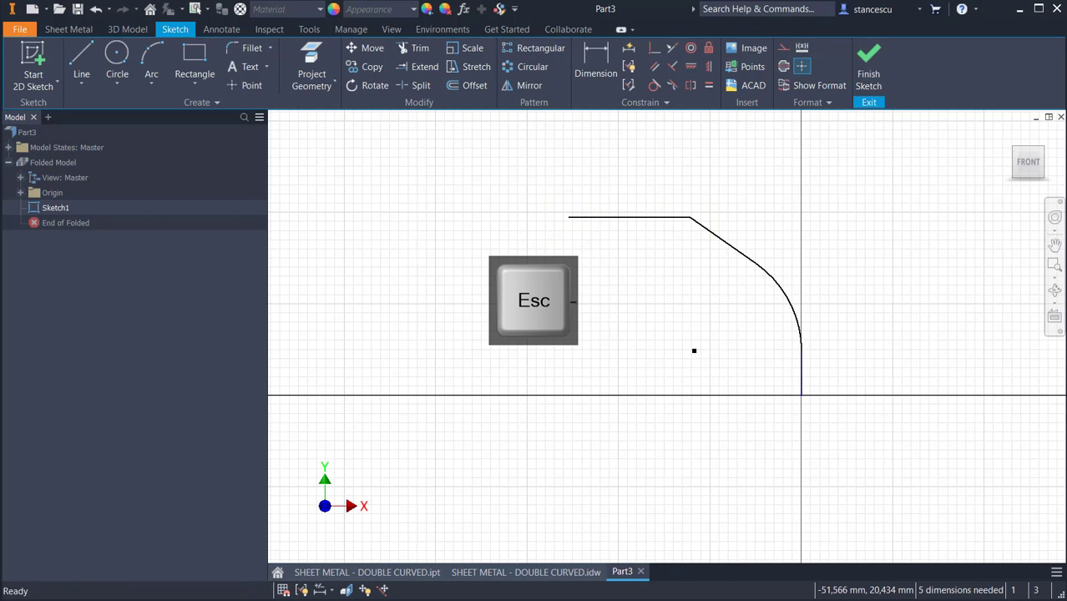
# Step: Dimension the profile arc's radius and set it to 40 mm
pyautogui.click(592, 70)
pyautogui.click(787, 299)
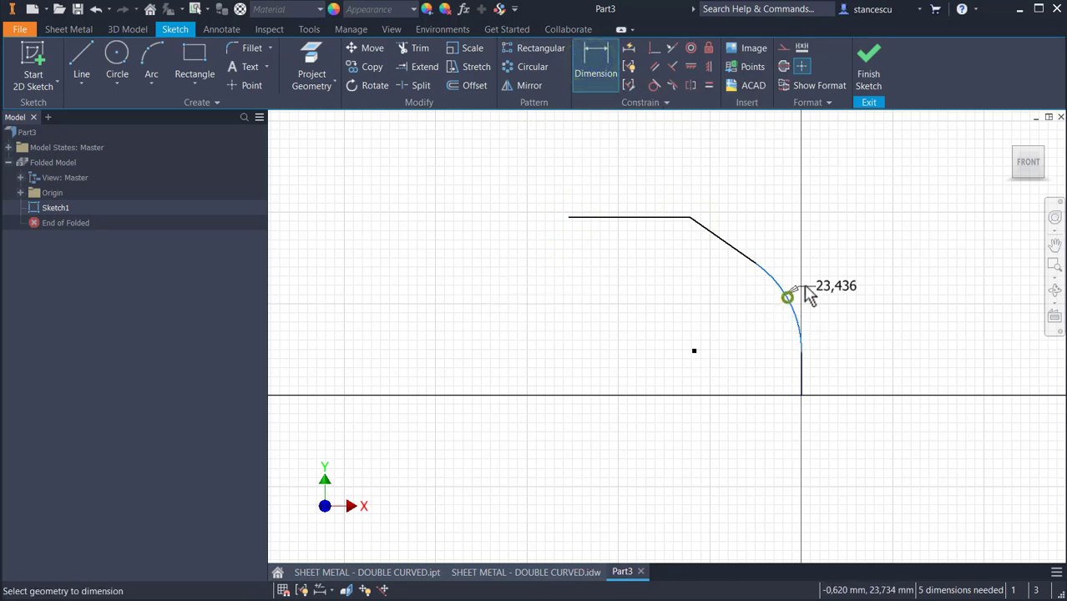
pyautogui.click(821, 265)
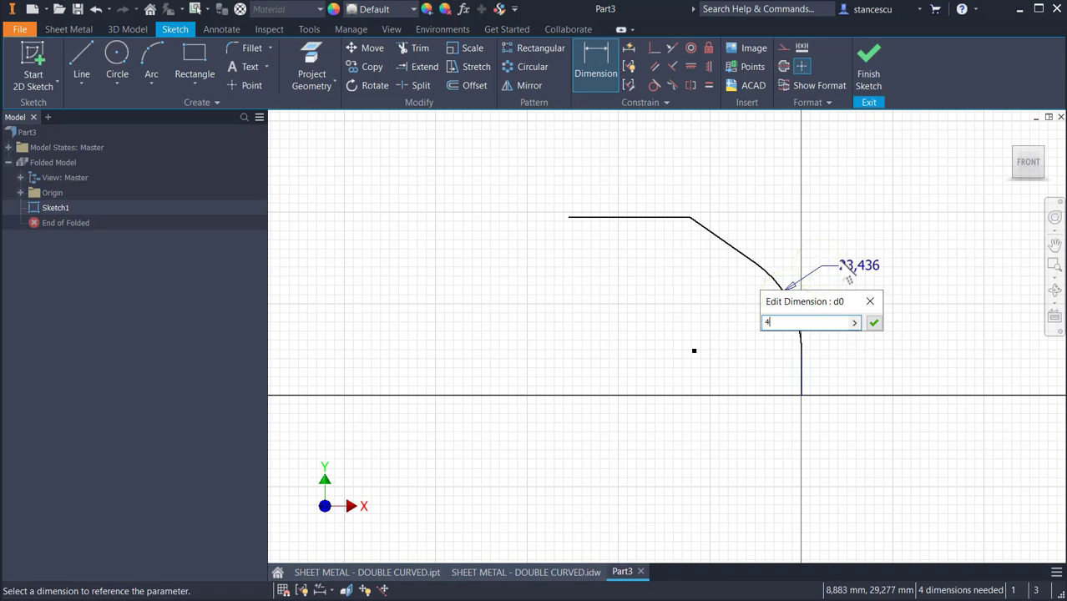
pyautogui.press('Return')
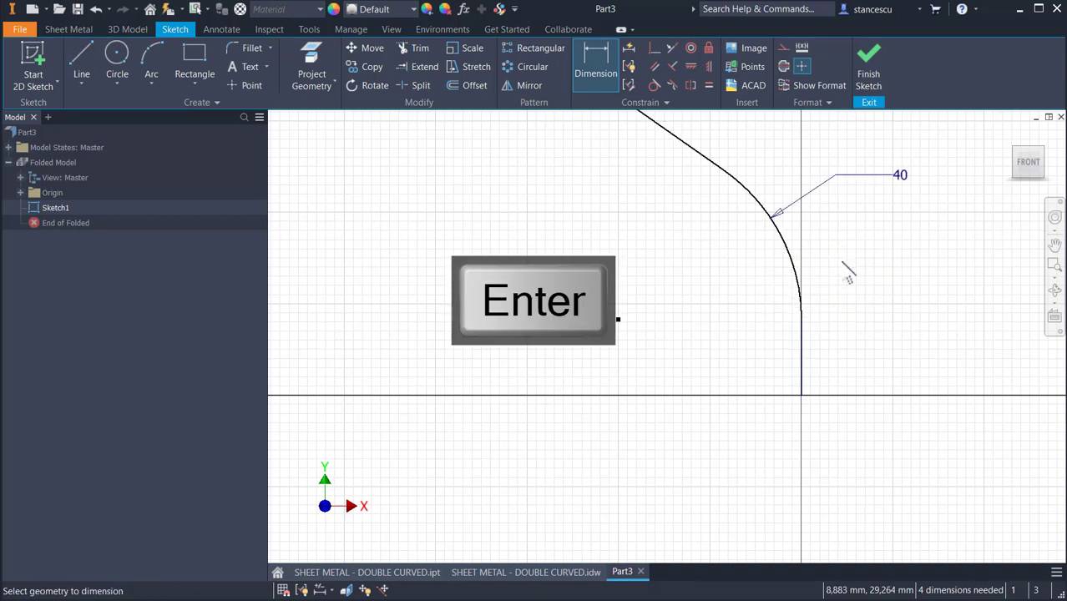
pyautogui.press('Home')
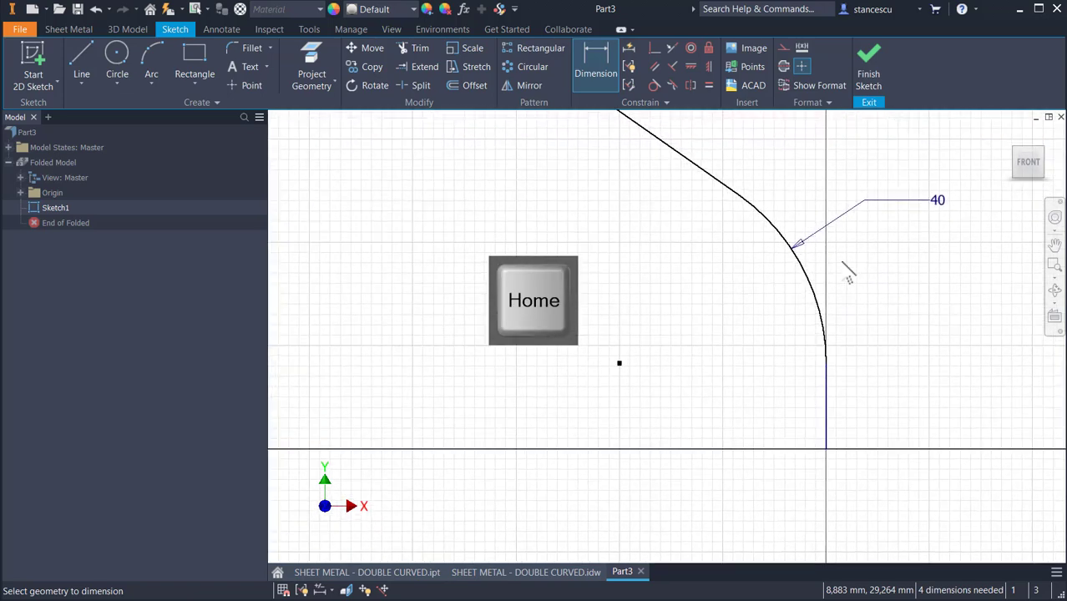
pyautogui.scroll(-2, 785, 400)
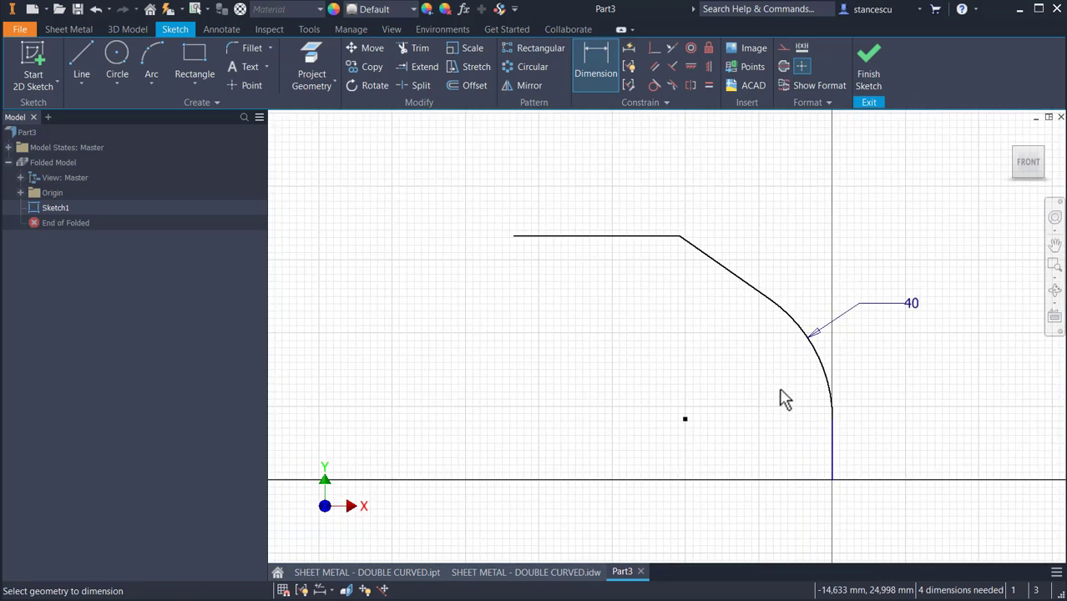
# Step: Dimension the angle between the profile's upper horizontal line and the sloping line and set it to 30°
pyautogui.click(606, 235)
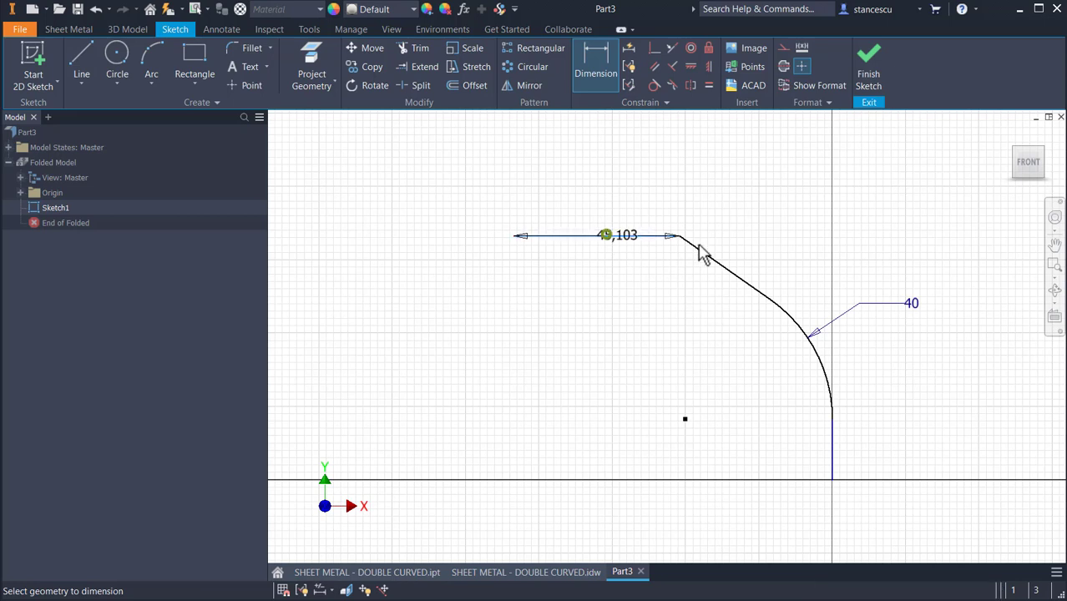
pyautogui.click(748, 283)
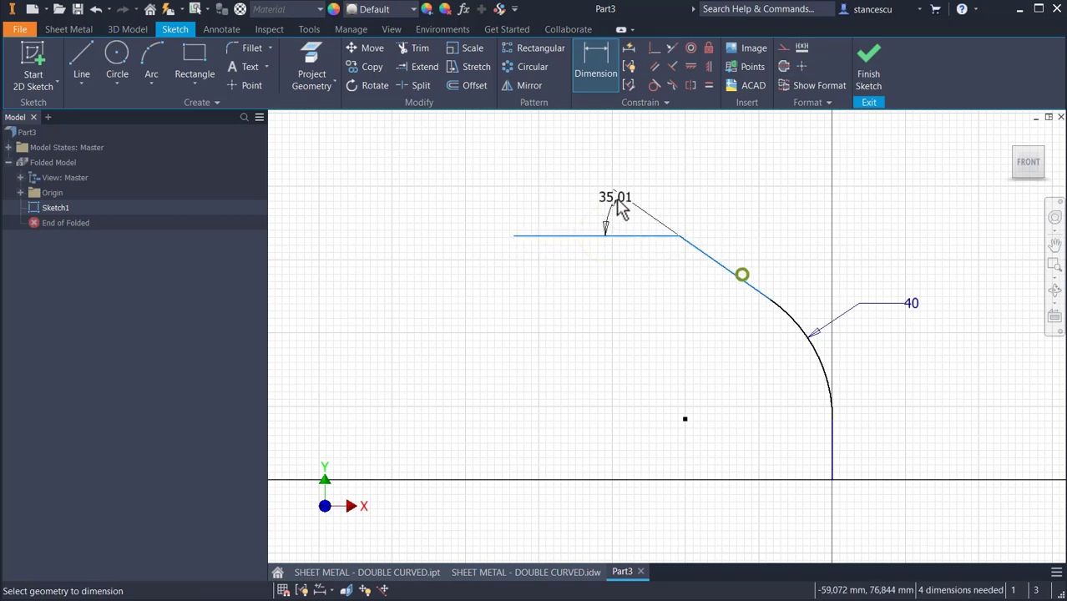
pyautogui.click(570, 209)
pyautogui.write('30')
pyautogui.press('Return')
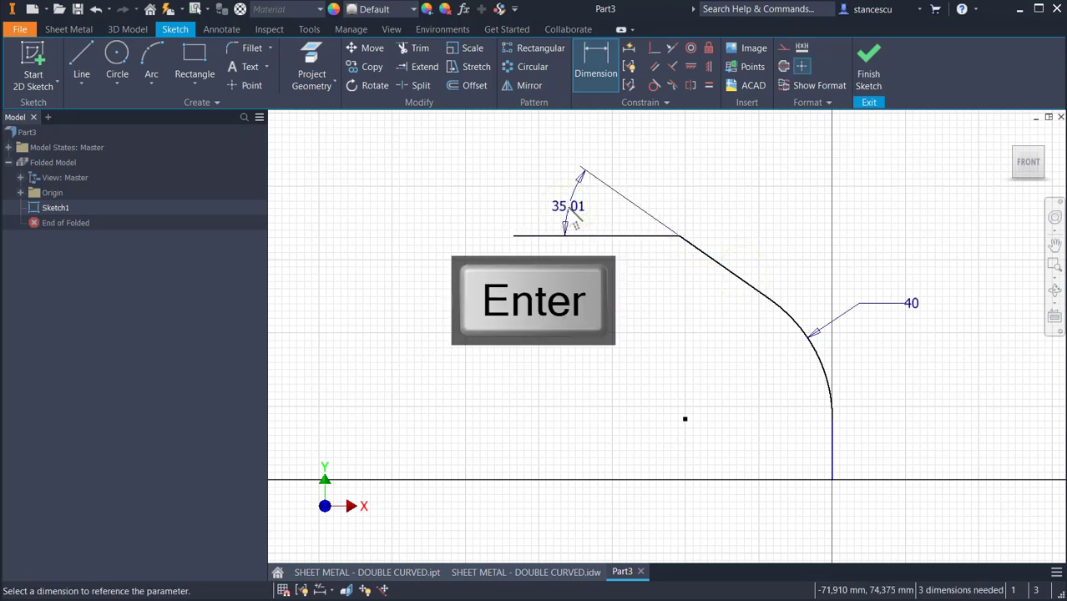
# Step: Dimension the vertical distance from the origin to the upper horizontal line and set it to 50 mm
pyautogui.click(579, 242)
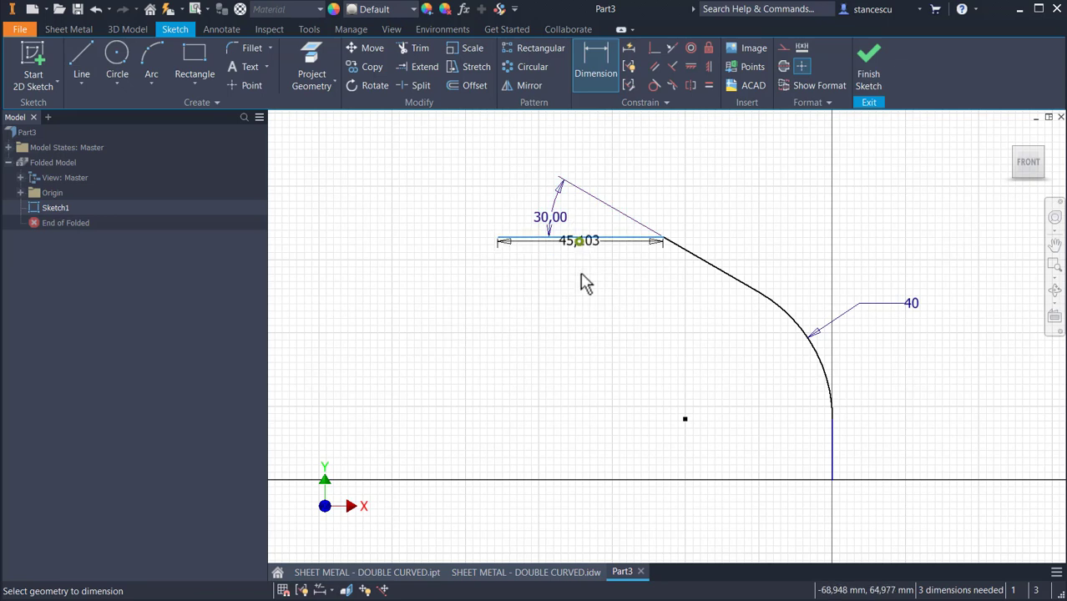
pyautogui.click(833, 481)
pyautogui.click(412, 381)
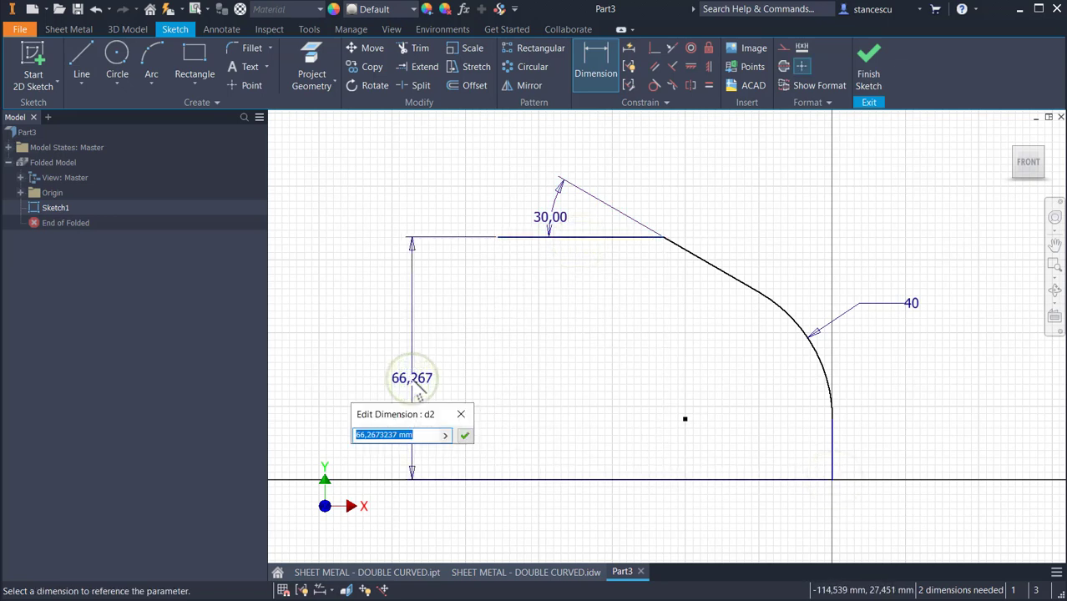
pyautogui.write('50')
pyautogui.press('Return')
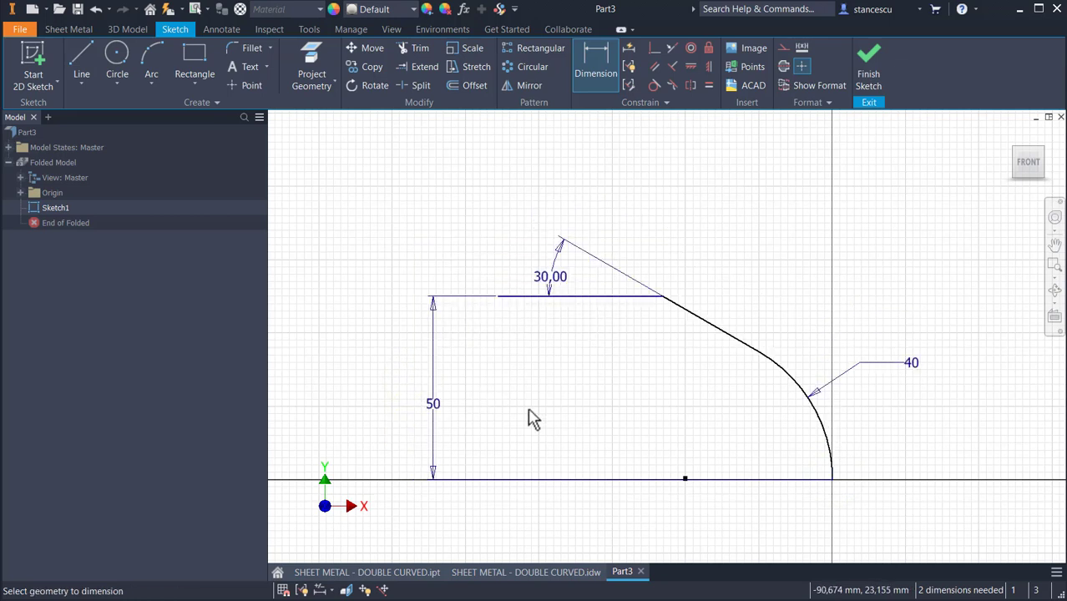
# Step: Dimension the length of the upper horizontal line and set it to 30,5 mm
pyautogui.click(605, 296)
pyautogui.click(570, 194)
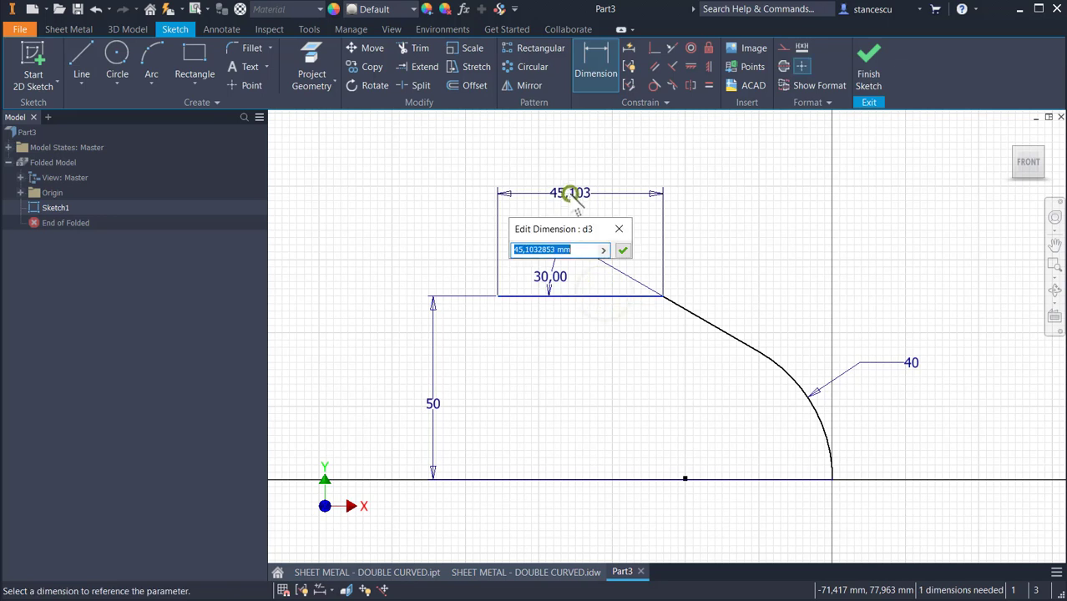
pyautogui.write('30,5')
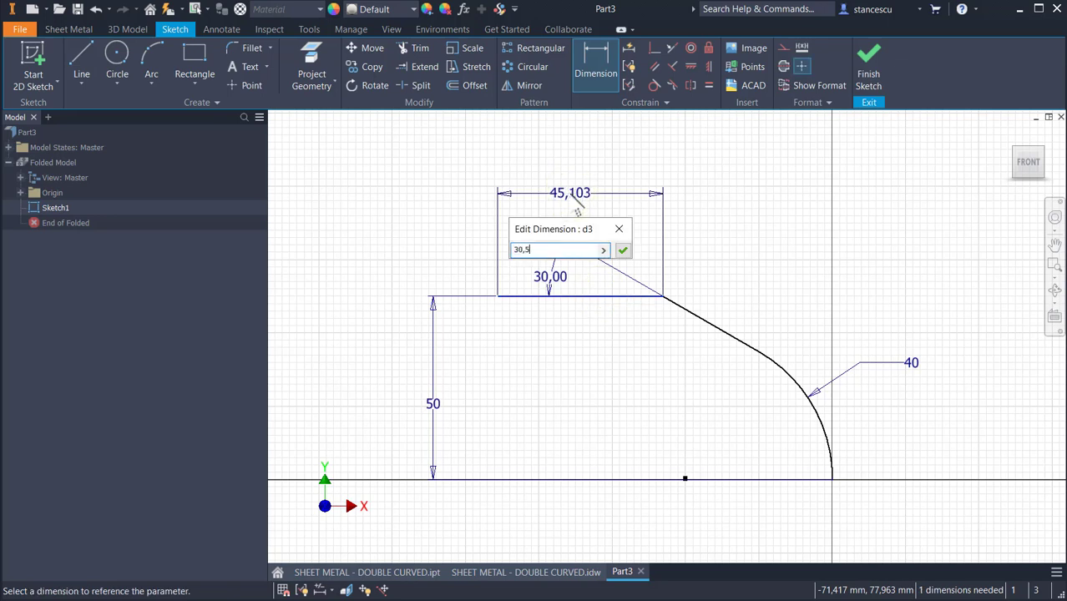
pyautogui.press('Return')
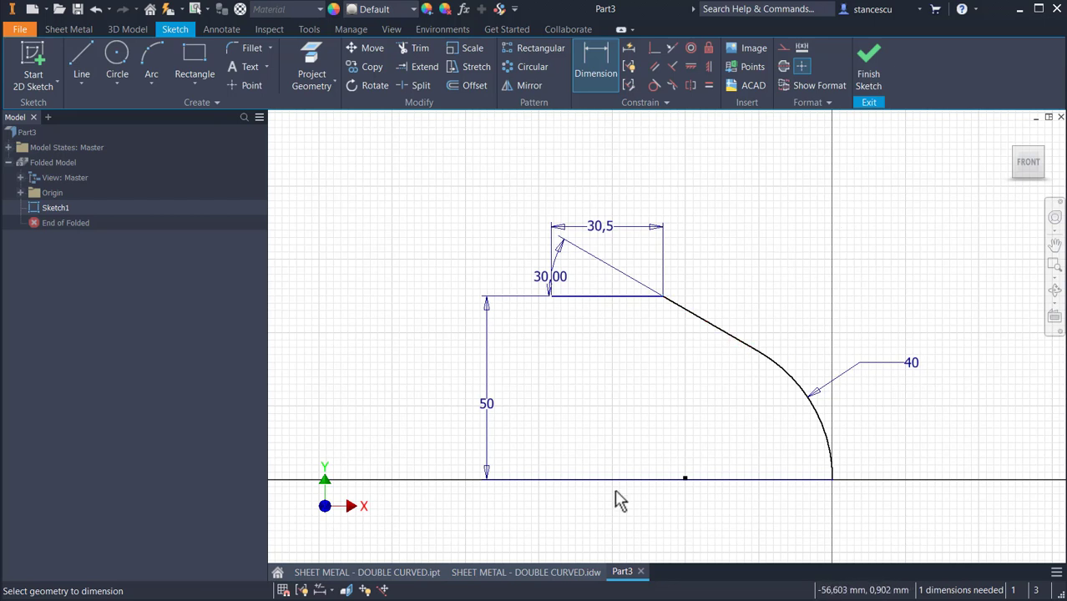
# Step: Dimension the horizontal distance from the free end of the upper line to the origin and set it to 59 mm
pyautogui.click(552, 298)
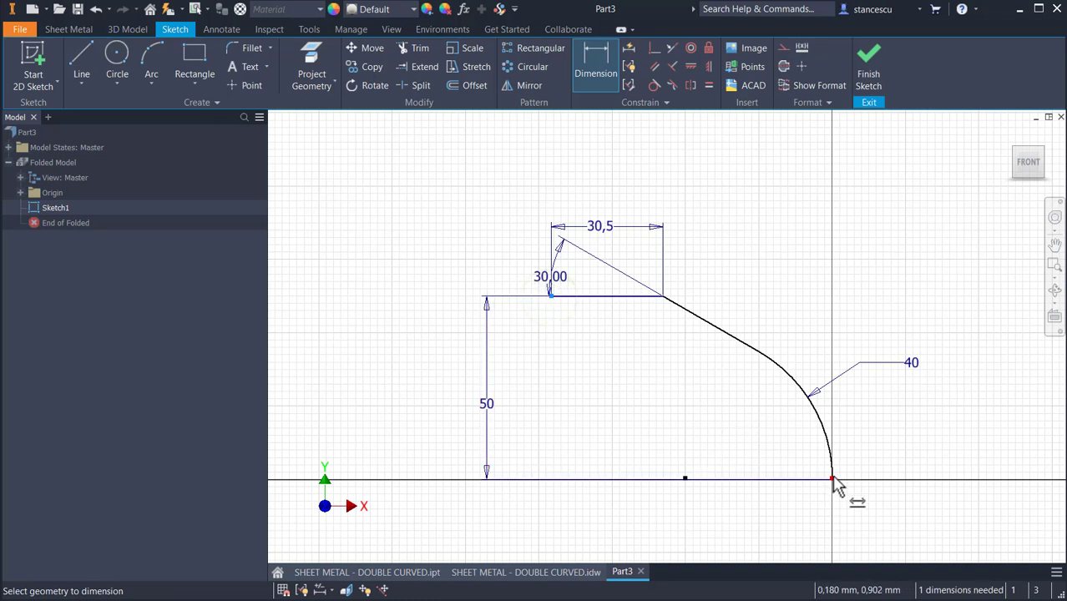
pyautogui.click(833, 481)
pyautogui.click(702, 528)
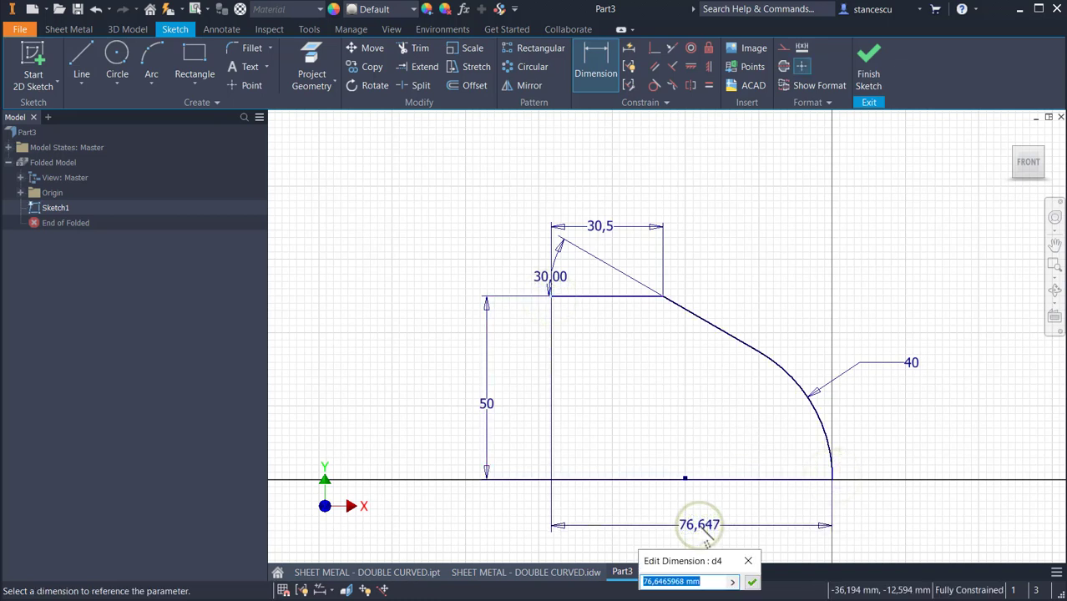
pyautogui.press('Return')
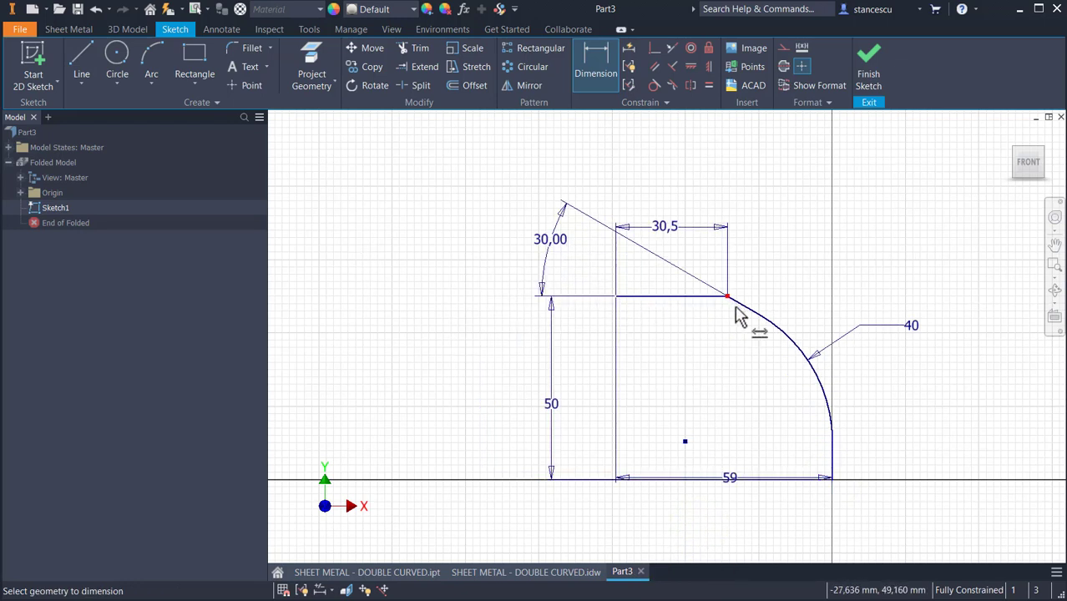
pyautogui.press('Escape')
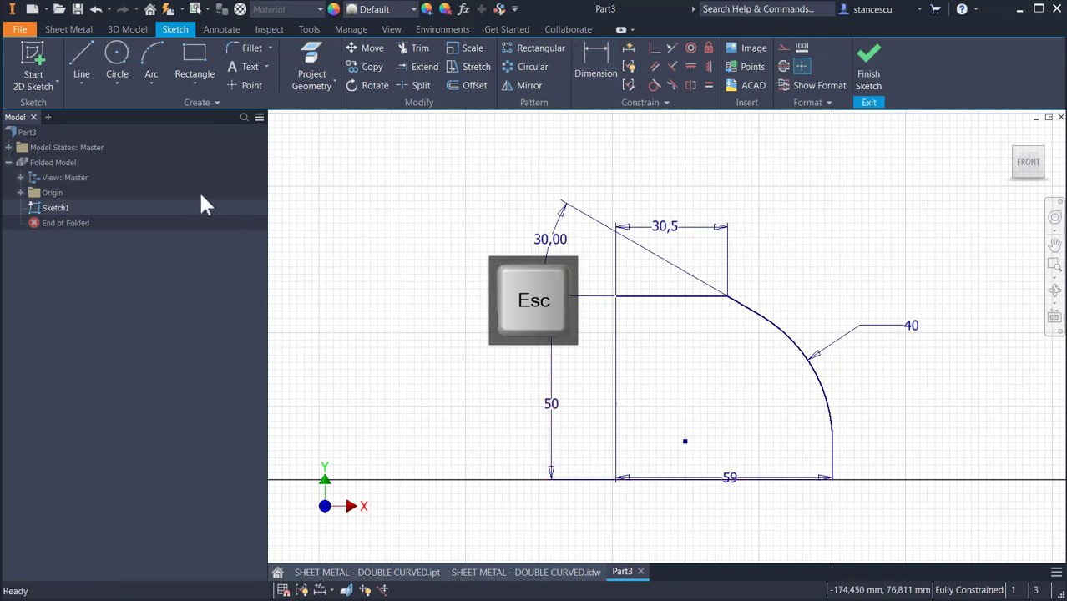
# Step: Reposition the 30° angle dimension beside its corner and the 59 mm dimension below the profile, then finish the sketch
pyautogui.moveTo(558, 250); pyautogui.dragTo(668, 291)
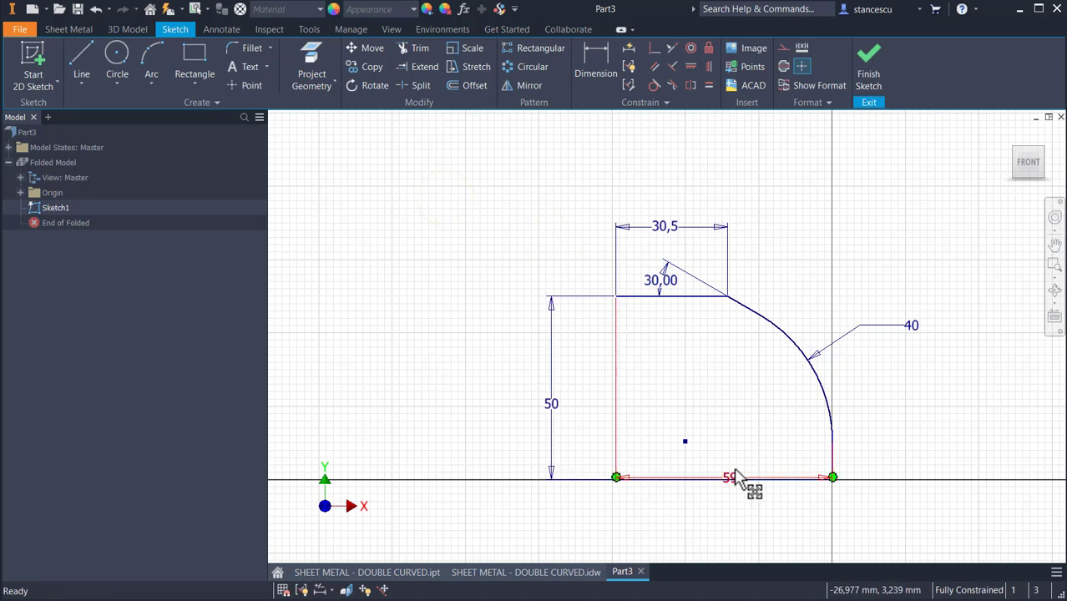
pyautogui.moveTo(732, 477); pyautogui.dragTo(719, 526)
pyautogui.click(795, 164)
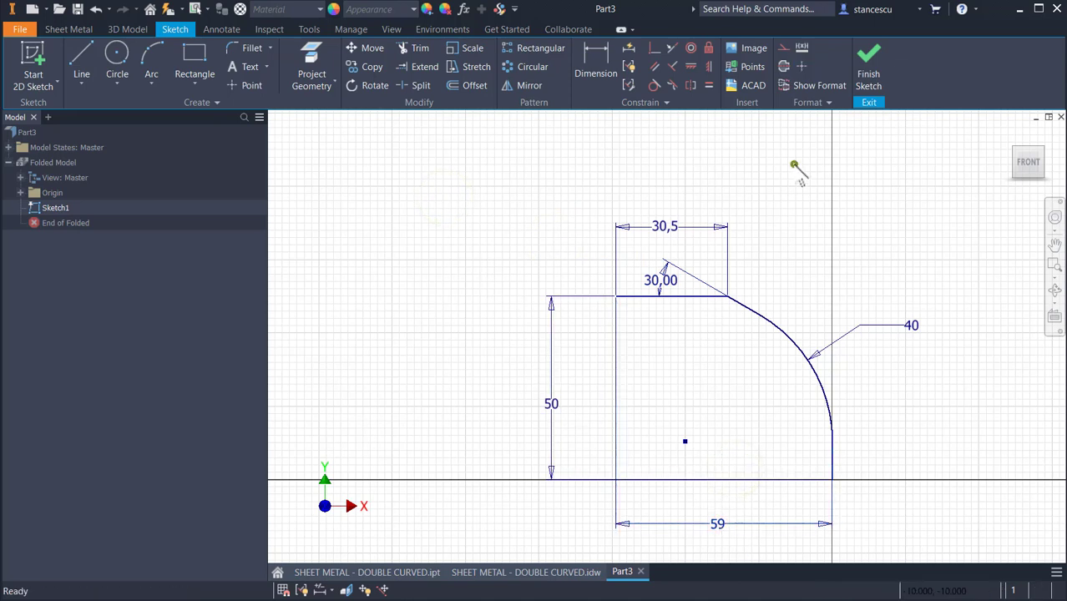
pyautogui.click(870, 54)
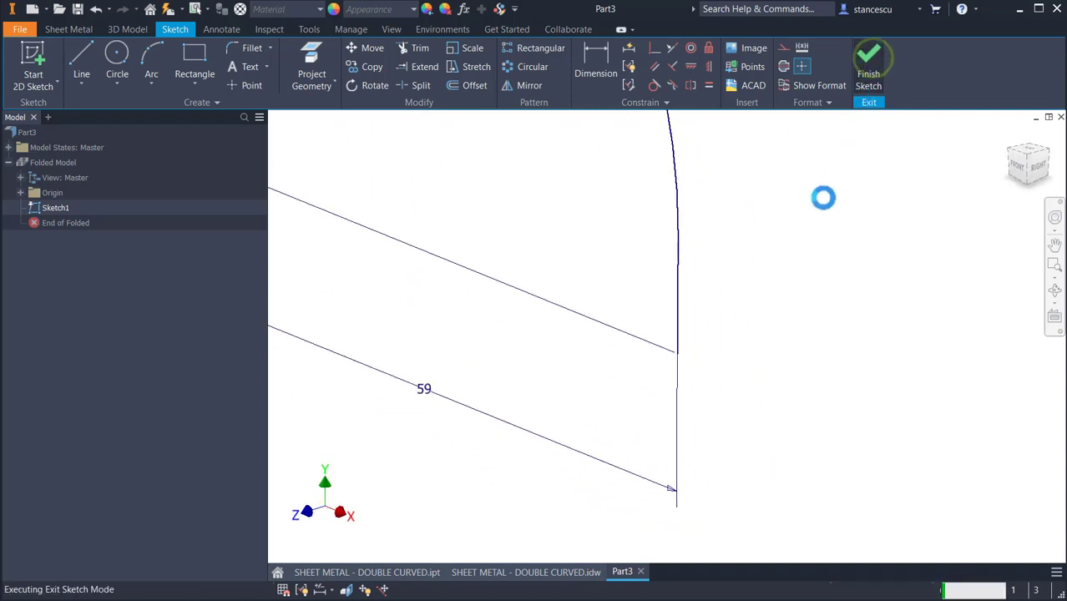
pyautogui.moveTo(774, 318); pyautogui.dragTo(789, 415, button='middle')
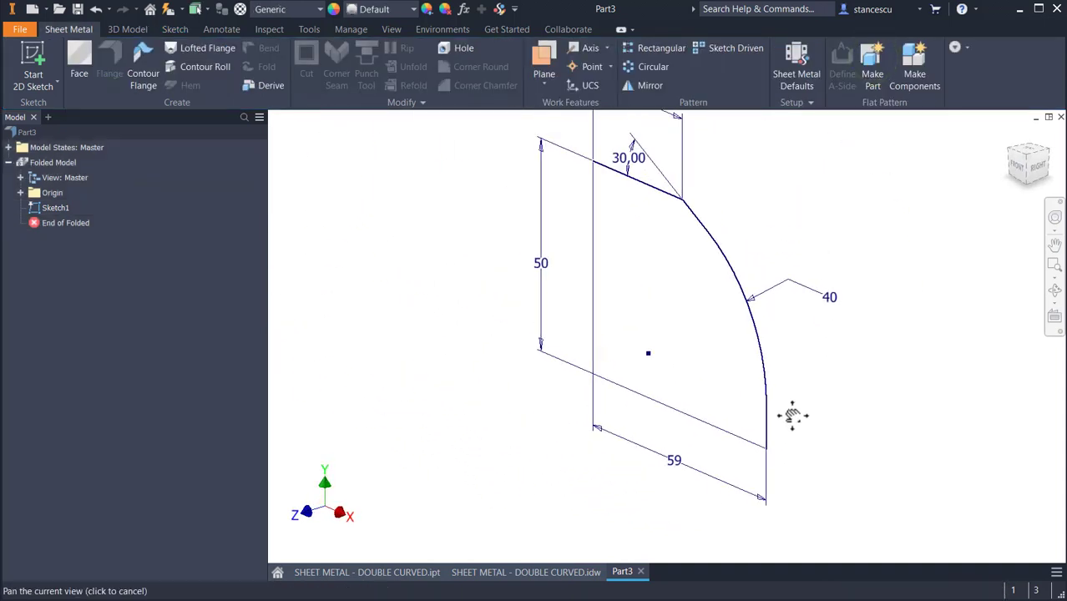
pyautogui.click(144, 55)
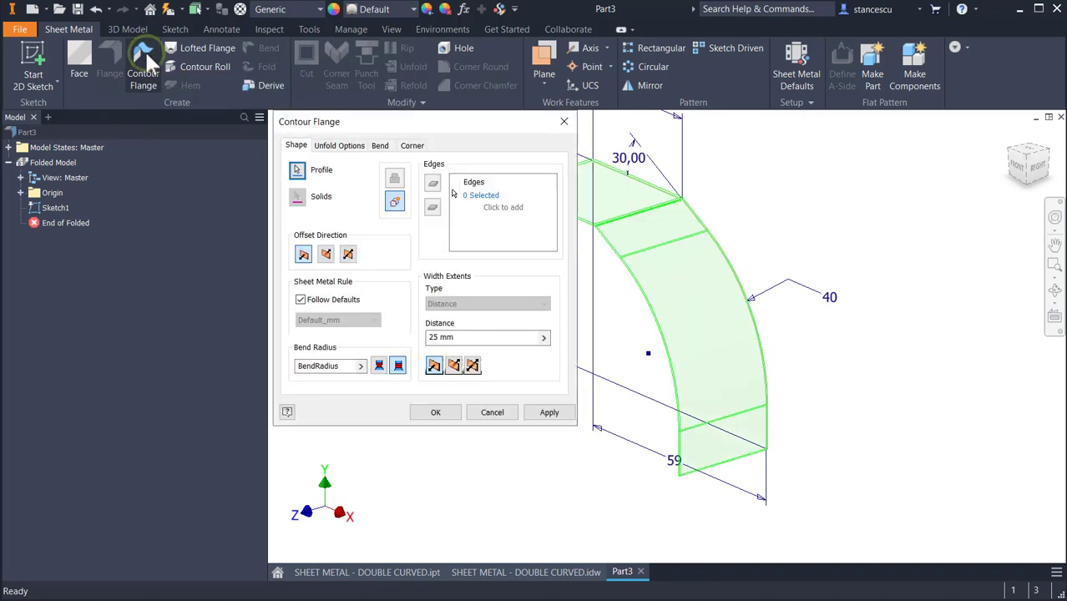
pyautogui.moveTo(725, 224); pyautogui.dragTo(902, 265, button='middle')
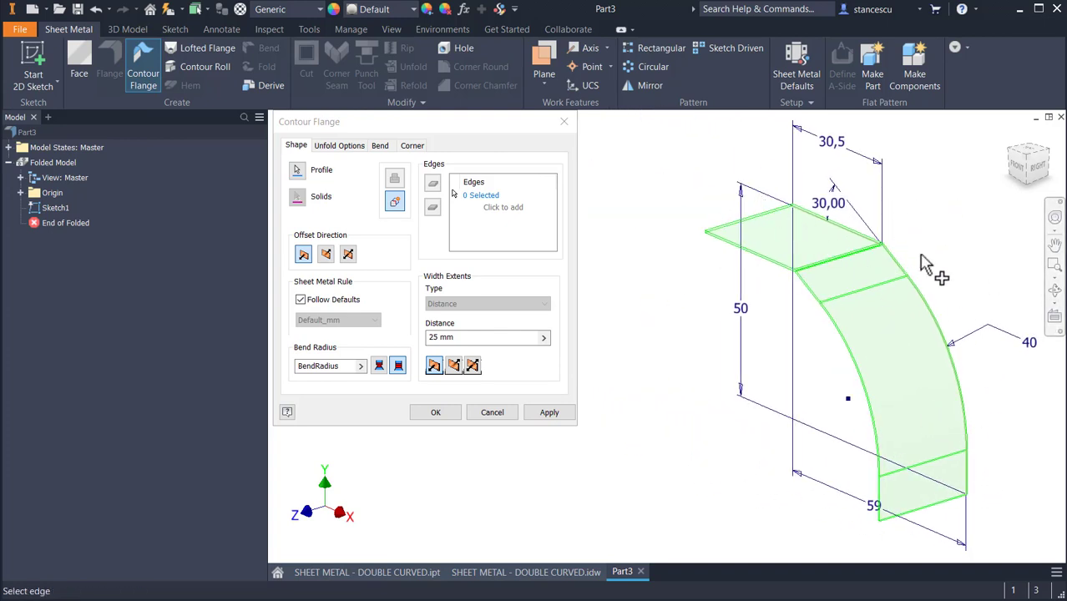
pyautogui.moveTo(924, 262); pyautogui.dragTo(849, 218, button='middle')
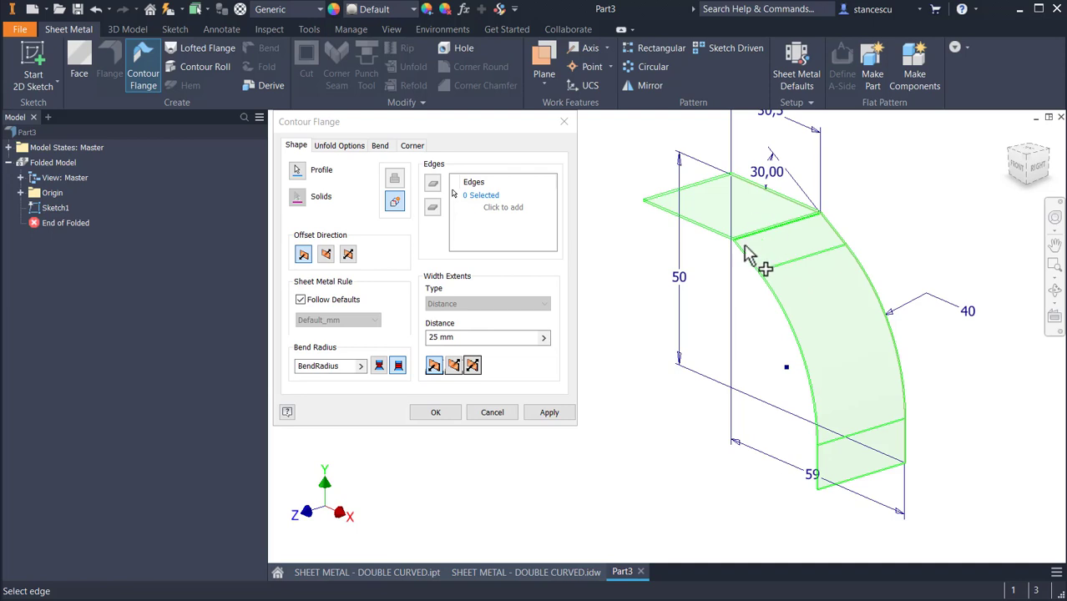
pyautogui.click(492, 412)
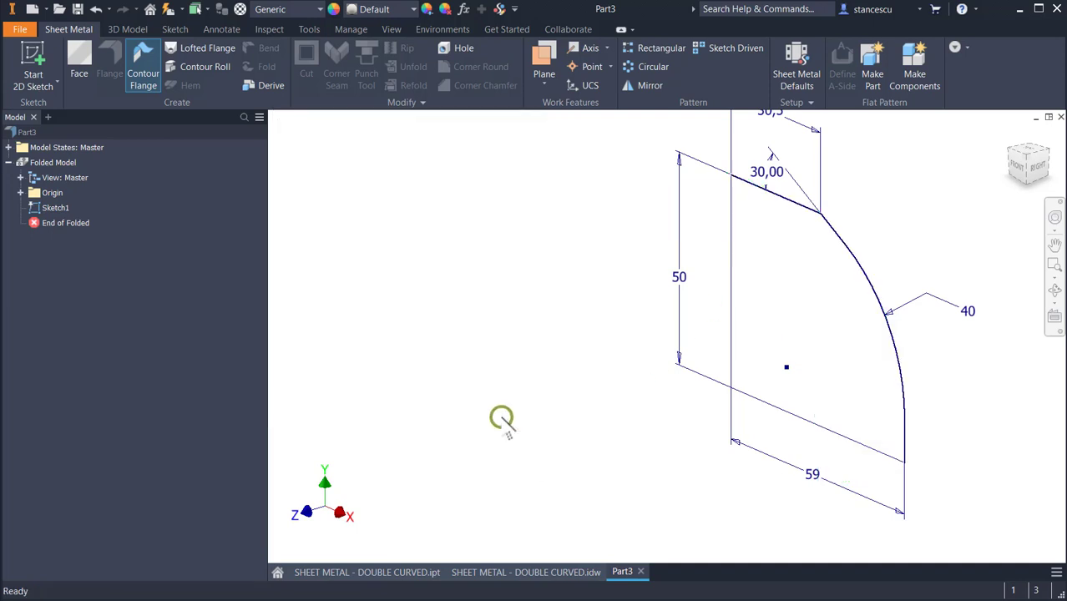
# Step: Check the material thickness and its rule option in the sheet metal defaults, then leave without applying changes
pyautogui.click(791, 75)
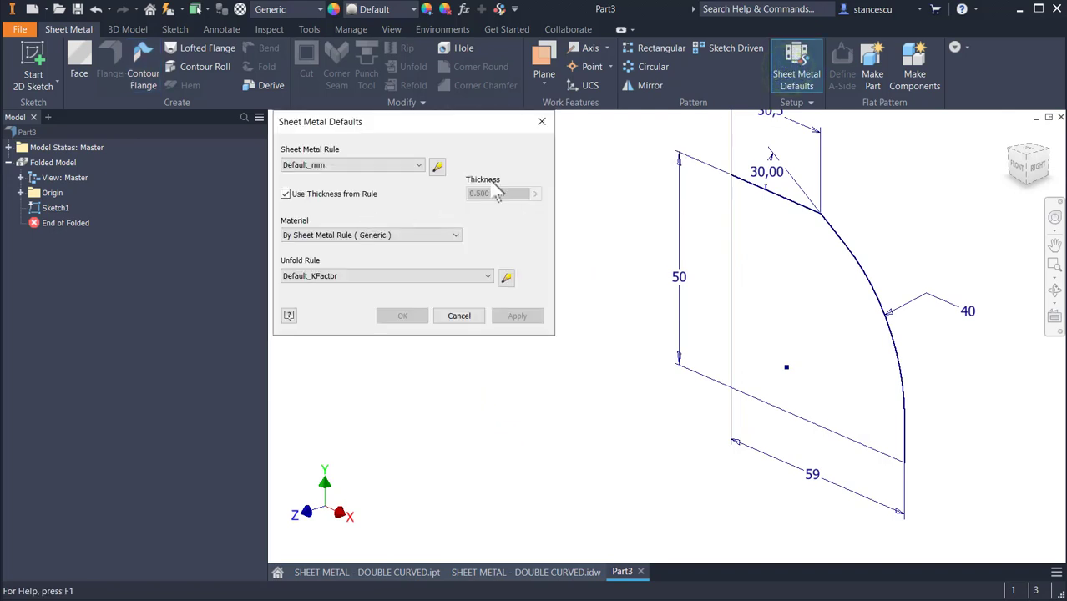
pyautogui.click(285, 194)
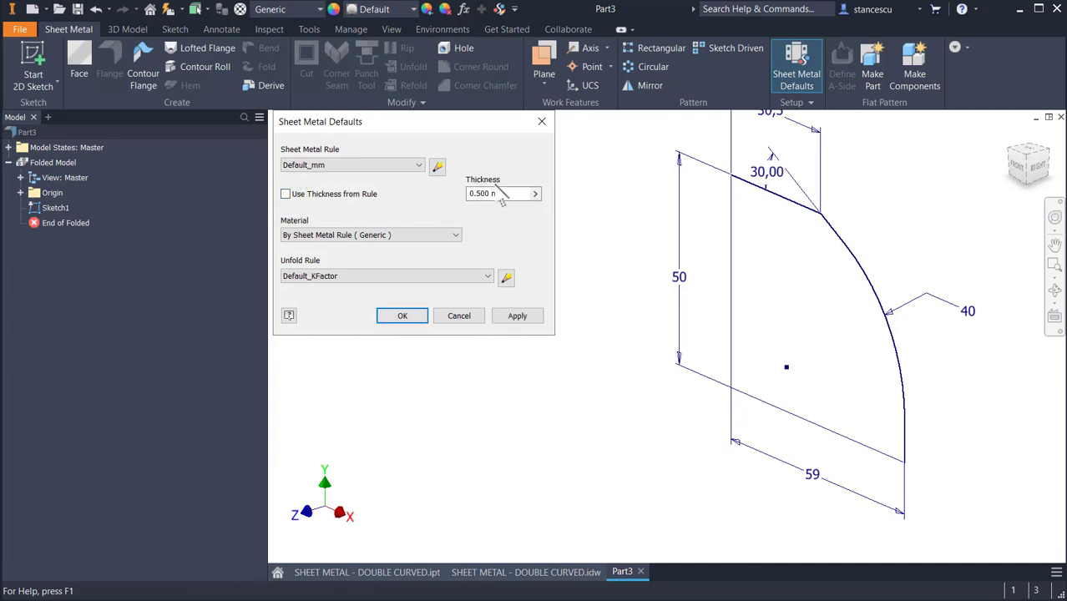
pyautogui.click(286, 195)
pyautogui.click(461, 317)
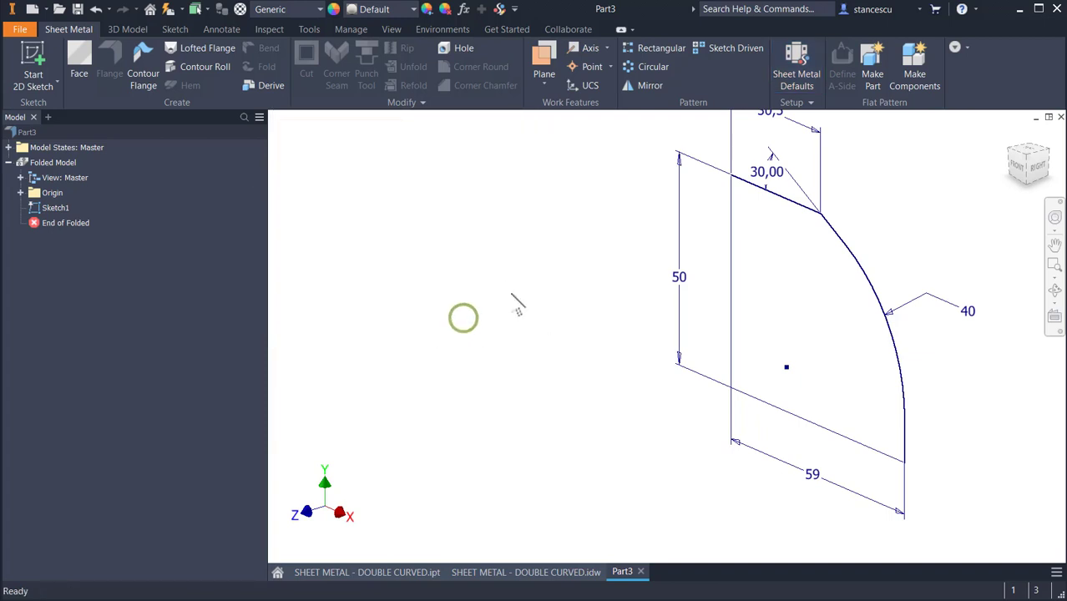
# Step: Start a contour flange from the profile, compare the offset directions and offset the thickness to the inner side of the profile
pyautogui.click(143, 54)
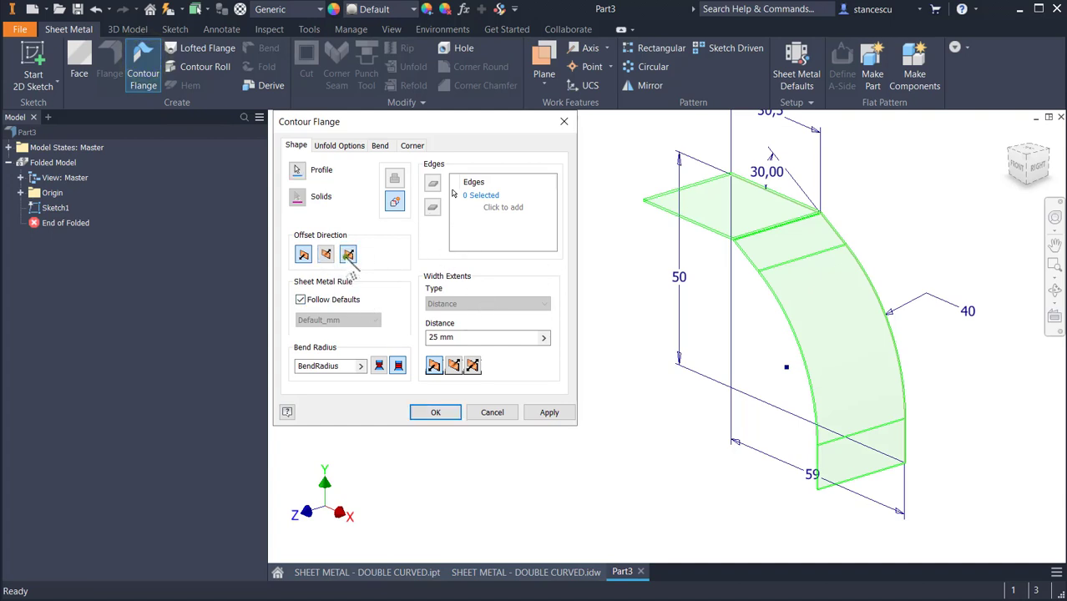
pyautogui.click(349, 256)
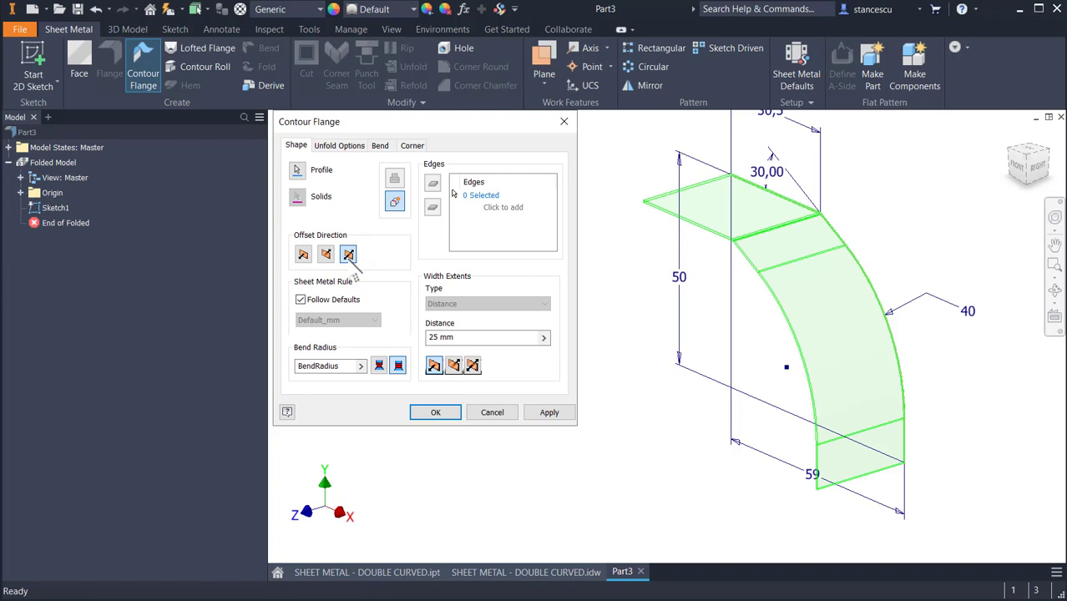
pyautogui.scroll(-3, 710, 233)
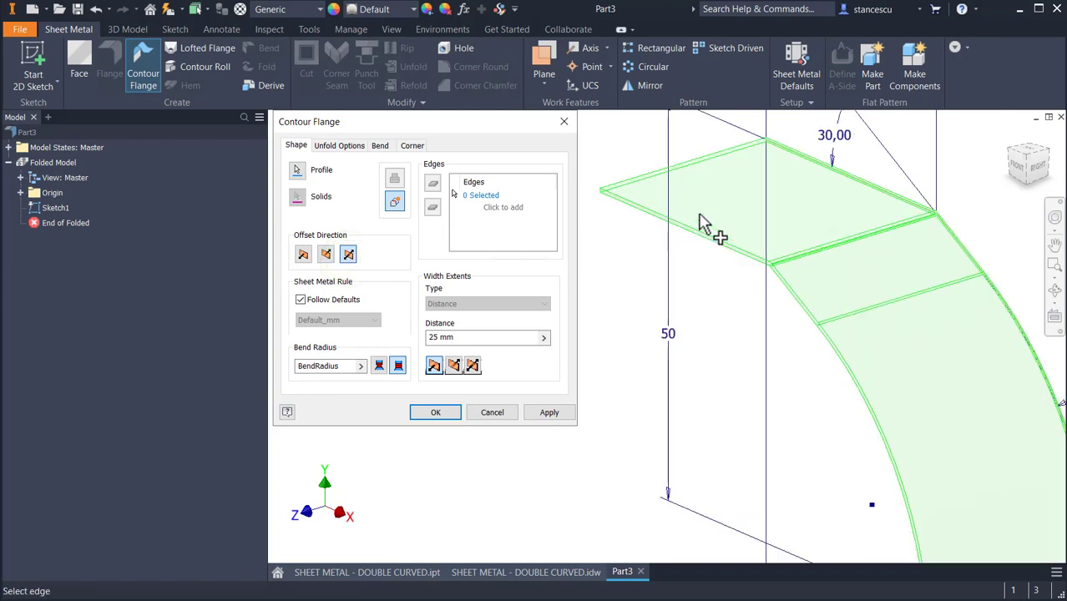
pyautogui.moveTo(760, 266)
pyautogui.keyDown('shift'); pyautogui.mouseDown(button='middle')
pyautogui.moveTo(767, 306)
pyautogui.moveTo(806, 330)
pyautogui.moveTo(886, 338)
pyautogui.moveTo(896, 317)
pyautogui.moveTo(768, 305)
pyautogui.moveTo(657, 316)
pyautogui.moveTo(683, 207)
pyautogui.moveTo(679, 233)
pyautogui.mouseUp(button='middle'); pyautogui.keyUp('shift')
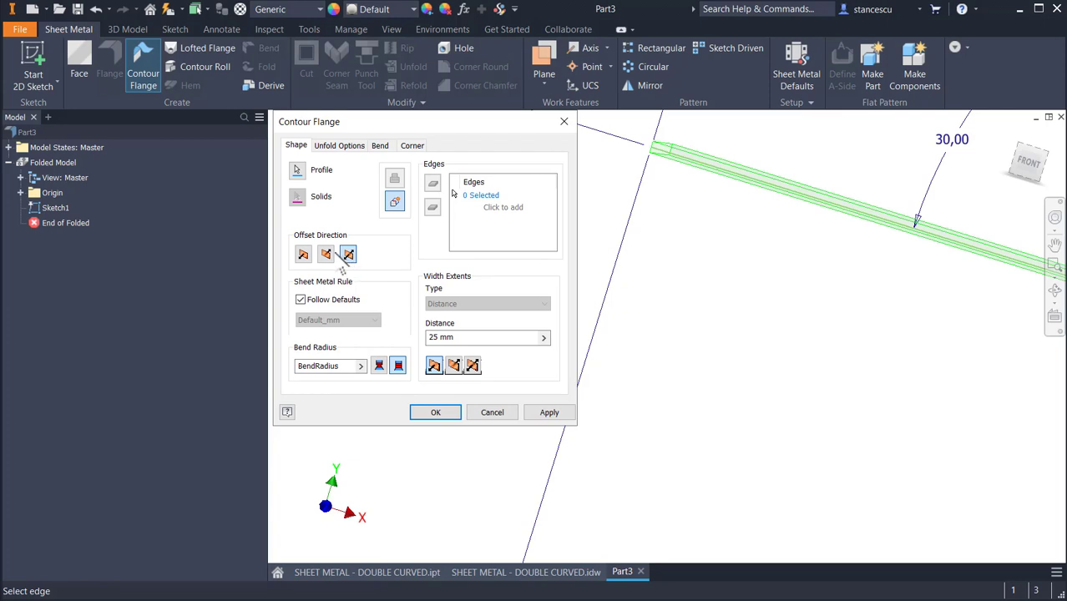
pyautogui.click(304, 255)
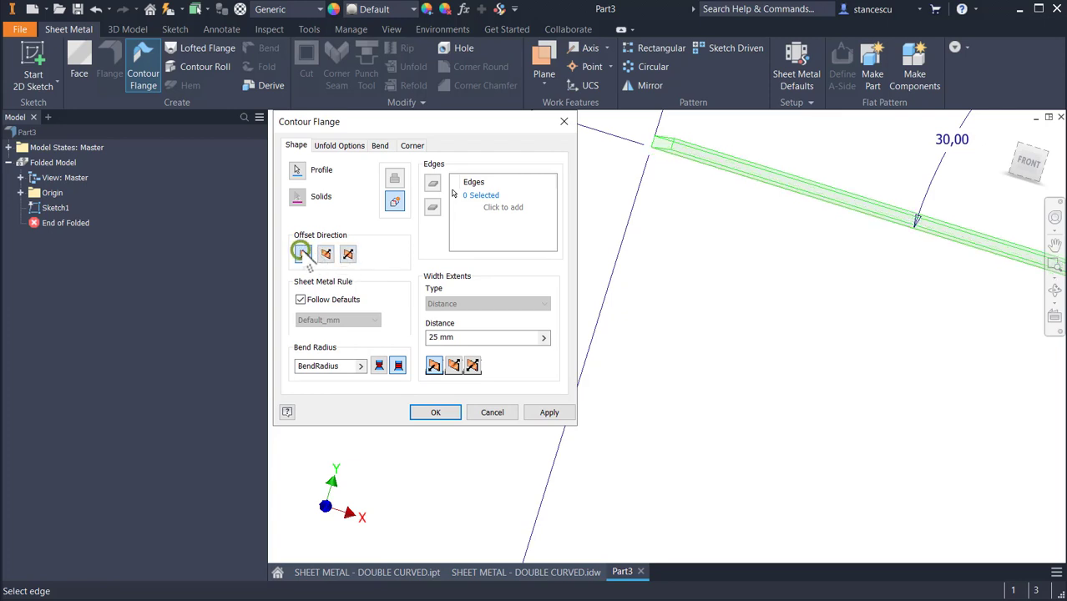
pyautogui.click(326, 255)
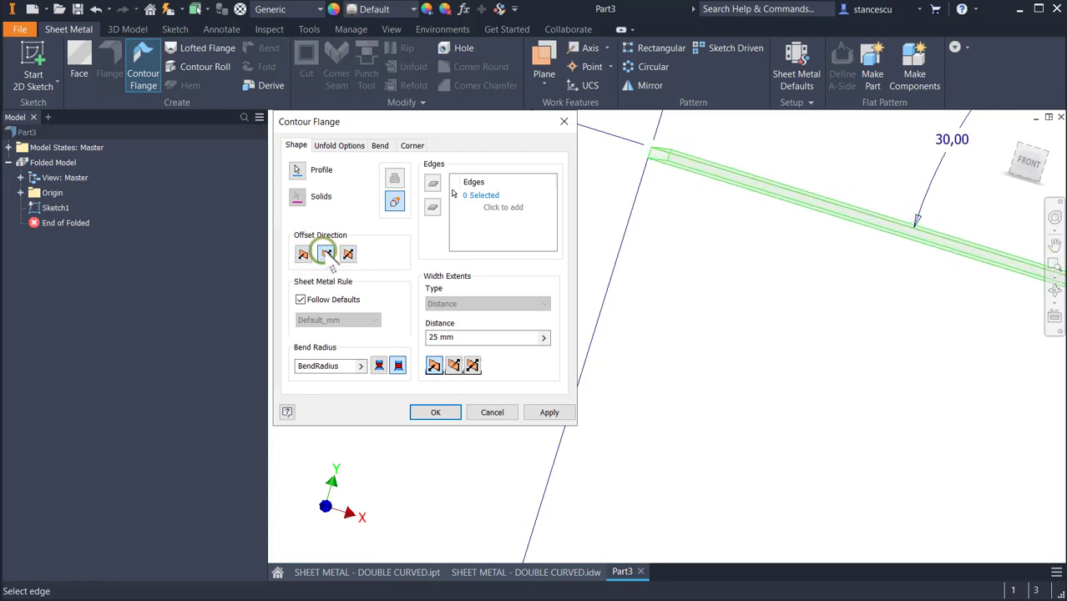
pyautogui.keyDown('shift'); pyautogui.moveTo(691, 229); pyautogui.dragTo(735, 151, button='middle'); pyautogui.keyUp('shift')
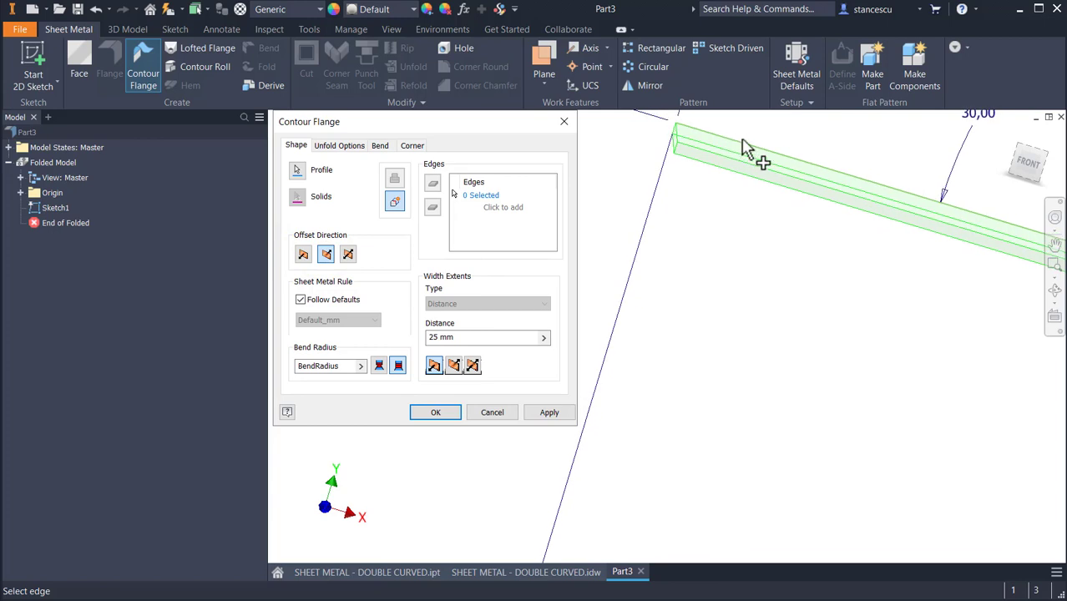
pyautogui.keyDown('shift'); pyautogui.moveTo(793, 167); pyautogui.dragTo(800, 269, button='middle'); pyautogui.keyUp('shift')
pyautogui.scroll(-3, 799, 269)
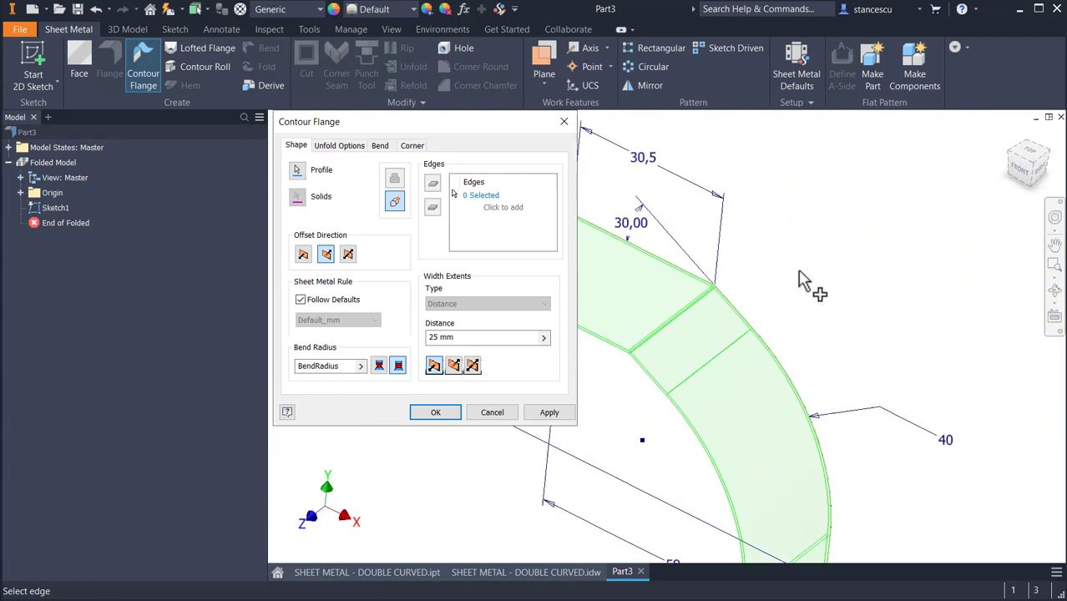
# Step: Check the overall width in the drawing, set the contour flange distance to 70 mm extending equally to both sides of the profile, and create it
pyautogui.click(492, 337)
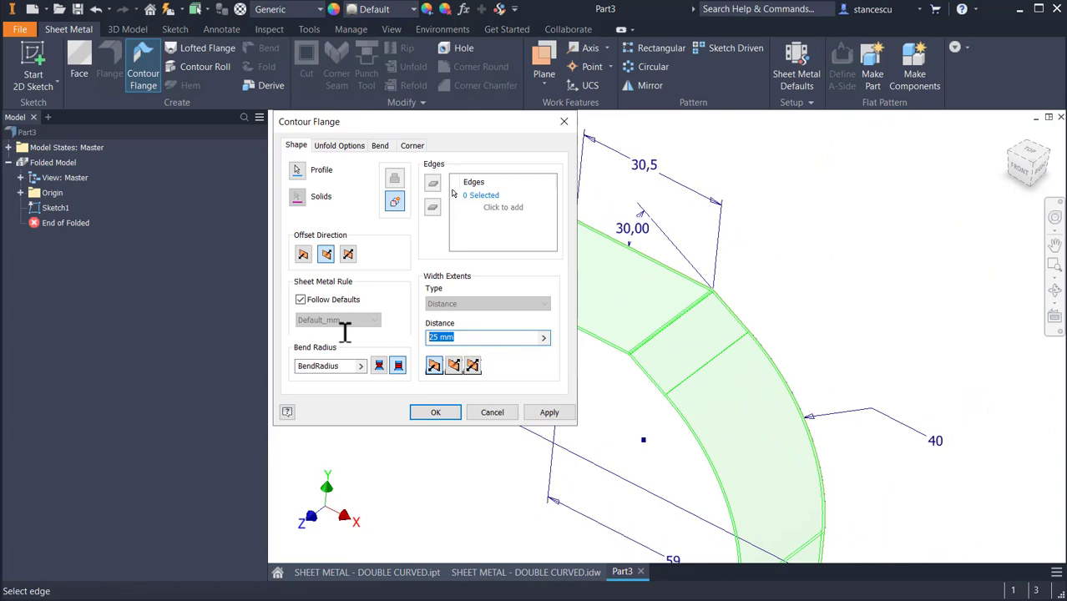
pyautogui.click(549, 571)
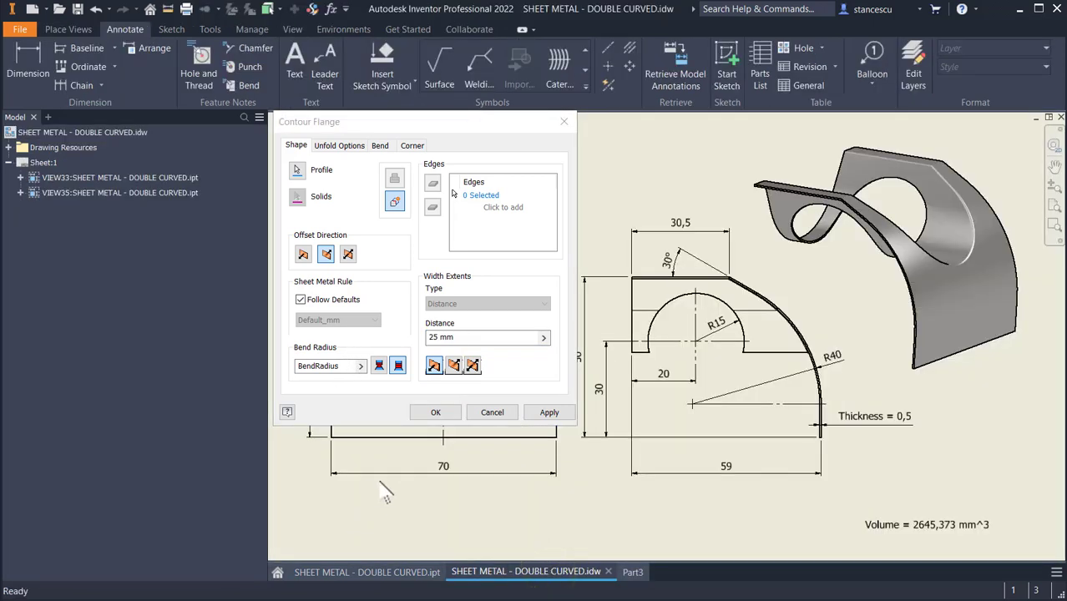
pyautogui.click(632, 572)
pyautogui.click(491, 337)
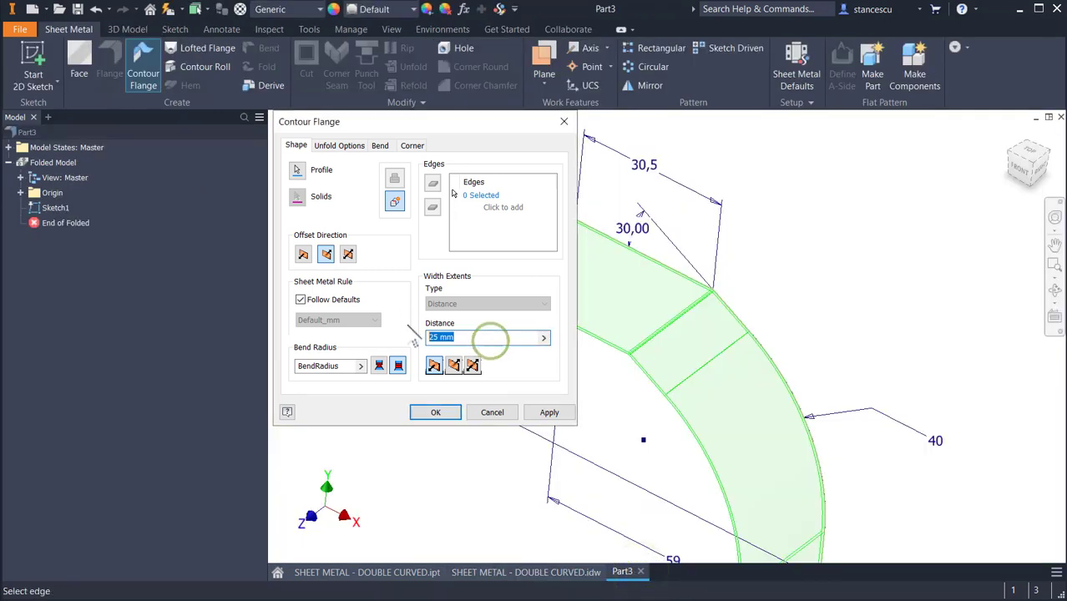
pyautogui.write('70')
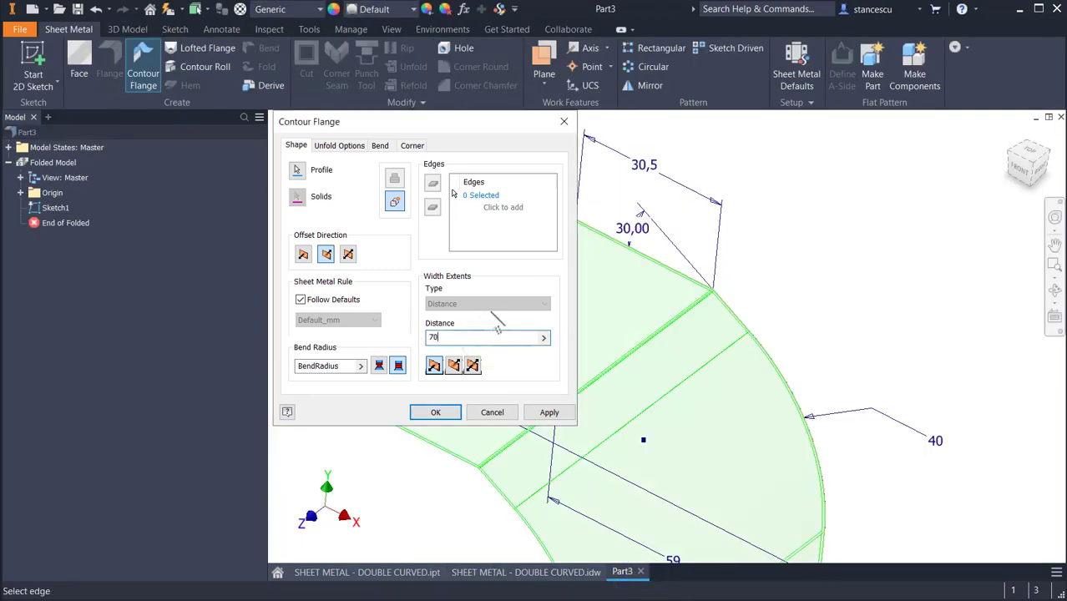
pyautogui.click(473, 365)
pyautogui.scroll(-3, 808, 358)
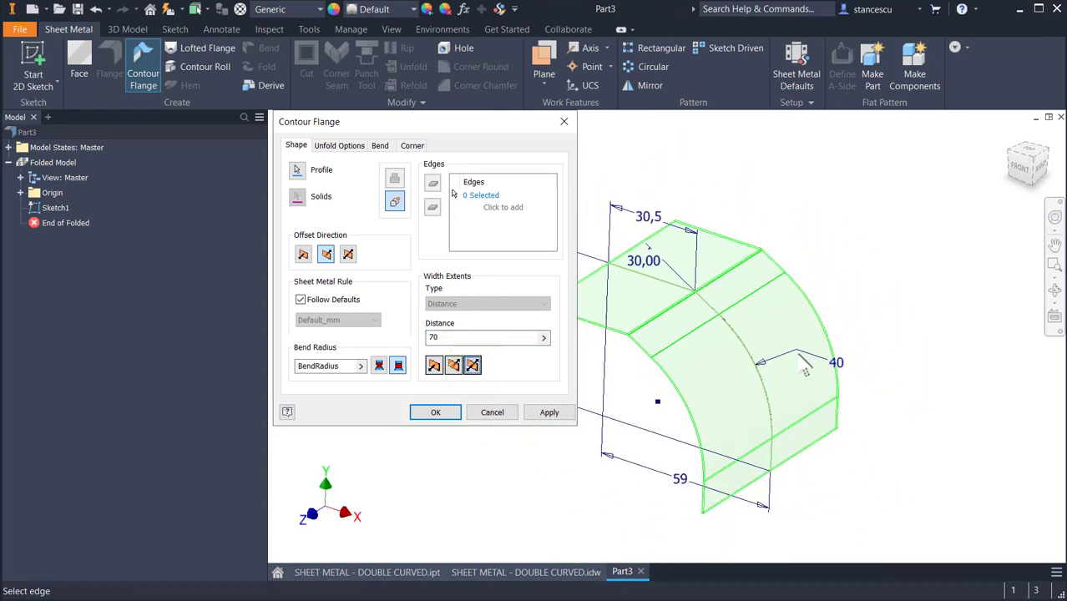
pyautogui.keyDown('shift'); pyautogui.moveTo(802, 364); pyautogui.dragTo(708, 401, button='middle'); pyautogui.keyUp('shift')
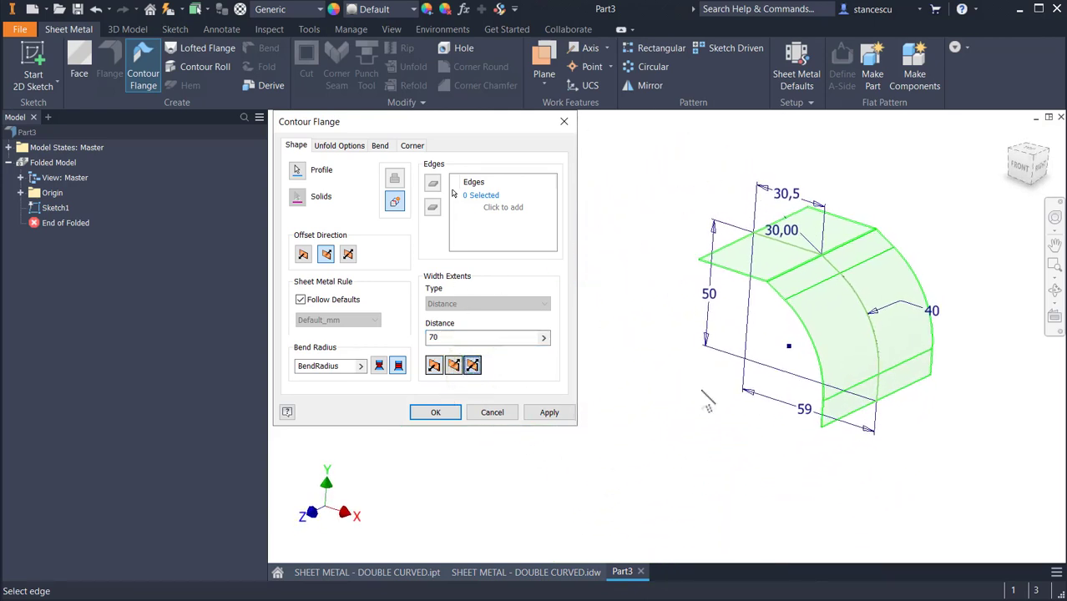
pyautogui.click(435, 412)
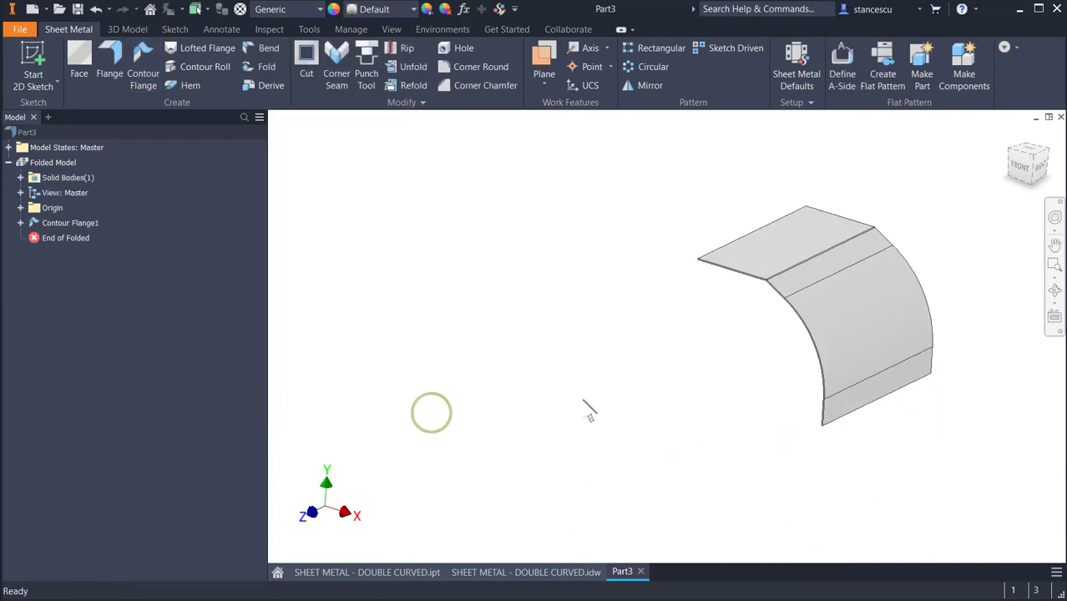
# Step: Measure the radius of the outer face of the small bend between the flat top and the sloped section
pyautogui.keyDown('shift'); pyautogui.moveTo(587, 410); pyautogui.dragTo(722, 294, button='middle'); pyautogui.keyUp('shift')
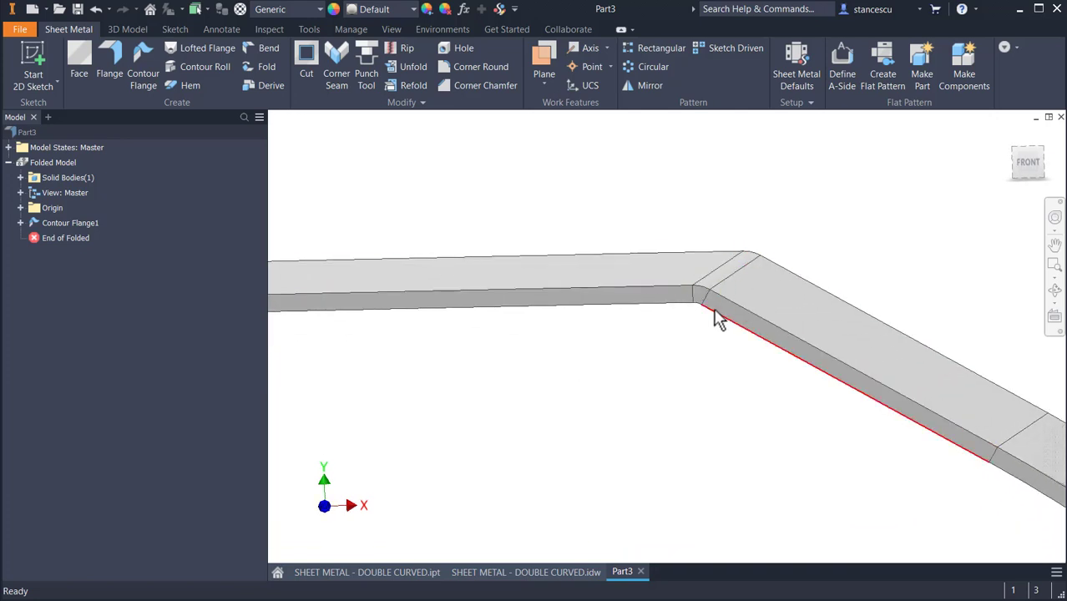
pyautogui.keyDown('shift'); pyautogui.moveTo(691, 317); pyautogui.dragTo(674, 409, button='middle'); pyautogui.keyUp('shift')
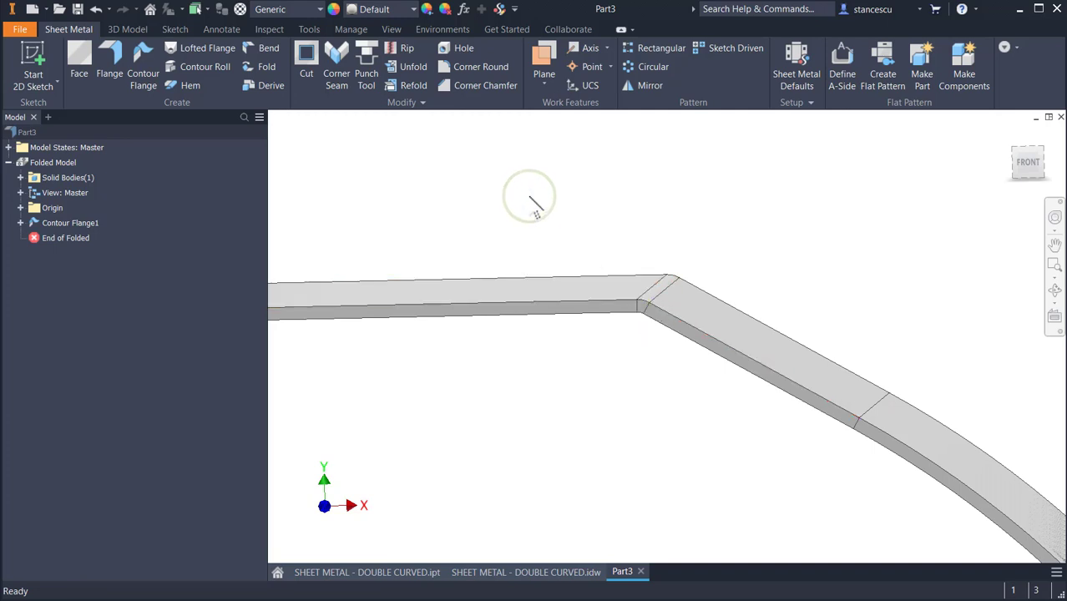
pyautogui.press('m')
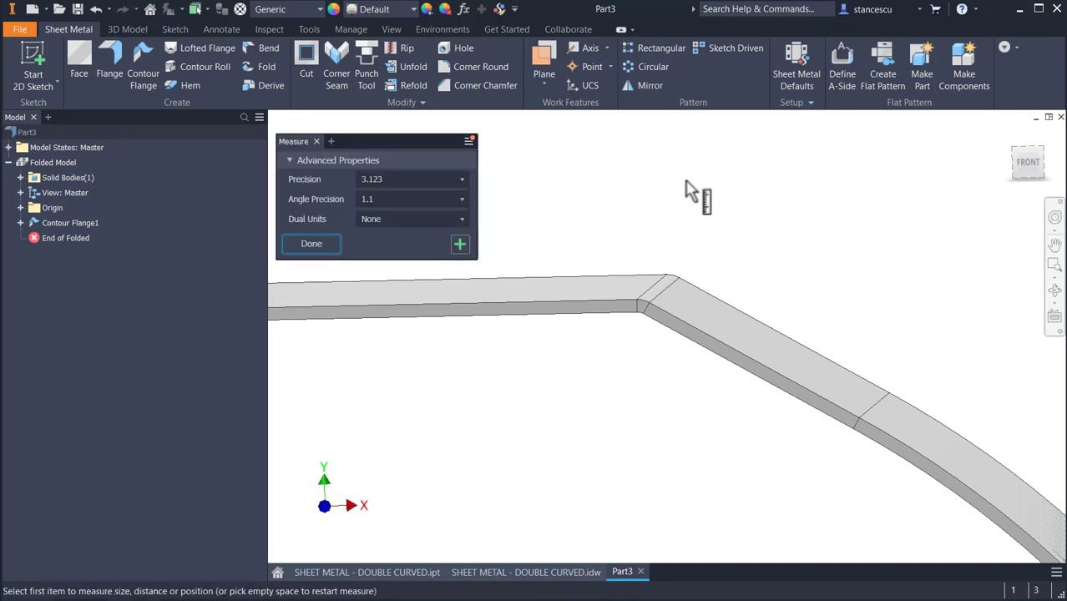
pyautogui.click(666, 279)
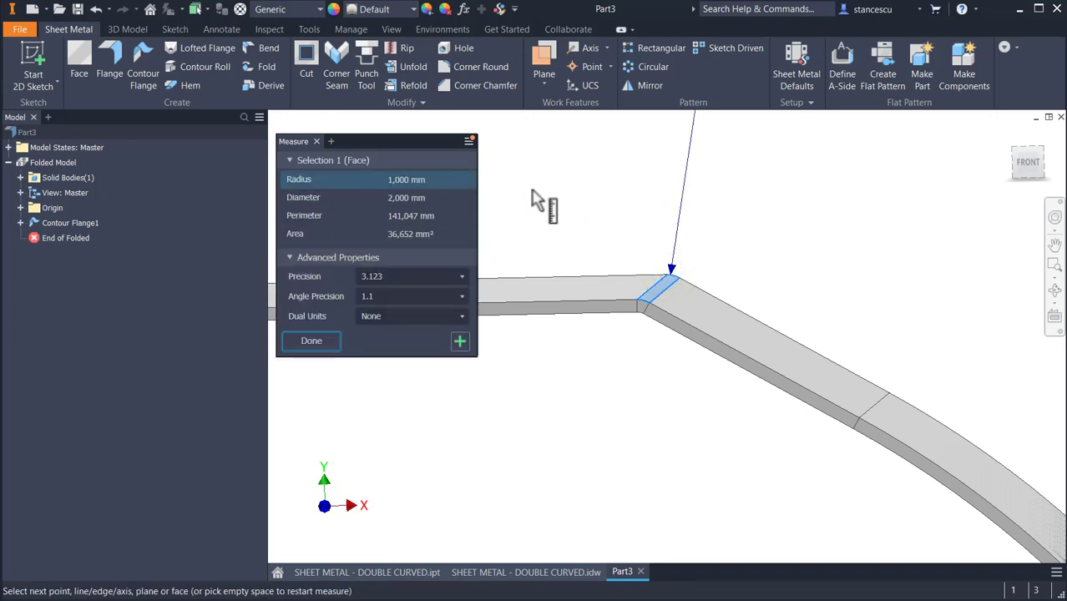
pyautogui.moveTo(638, 232); pyautogui.dragTo(658, 434, button='middle')
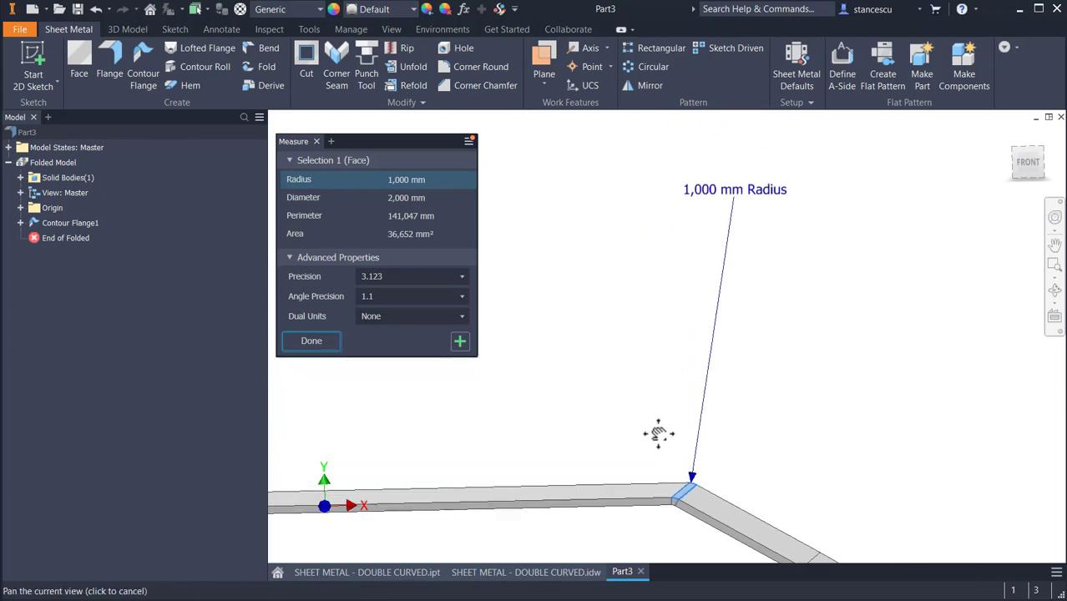
pyautogui.moveTo(646, 318); pyautogui.dragTo(652, 191, button='middle')
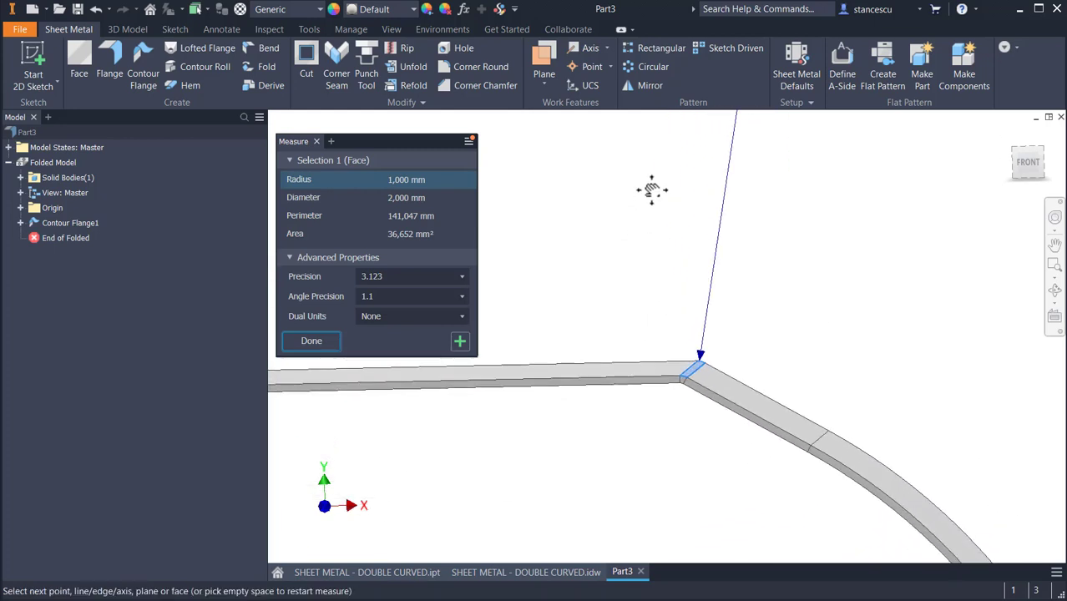
# Step: Measure the radius of the same bend's inner edge, then finish measuring and return to the home view
pyautogui.scroll(3, 683, 424)
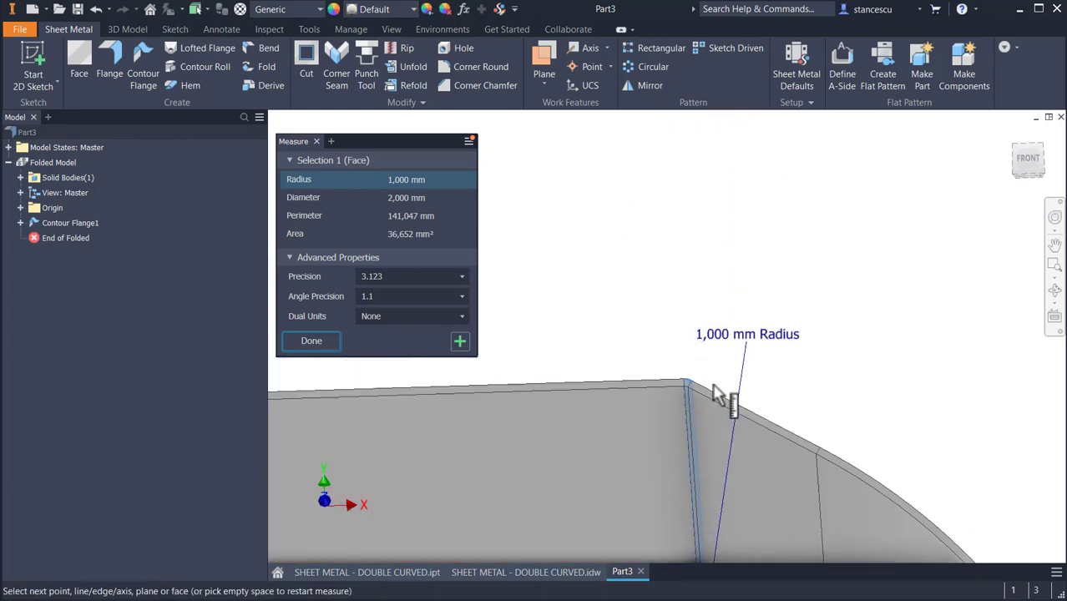
pyautogui.keyDown('shift'); pyautogui.moveTo(714, 386); pyautogui.dragTo(764, 189, button='middle'); pyautogui.keyUp('shift')
pyautogui.click(764, 192)
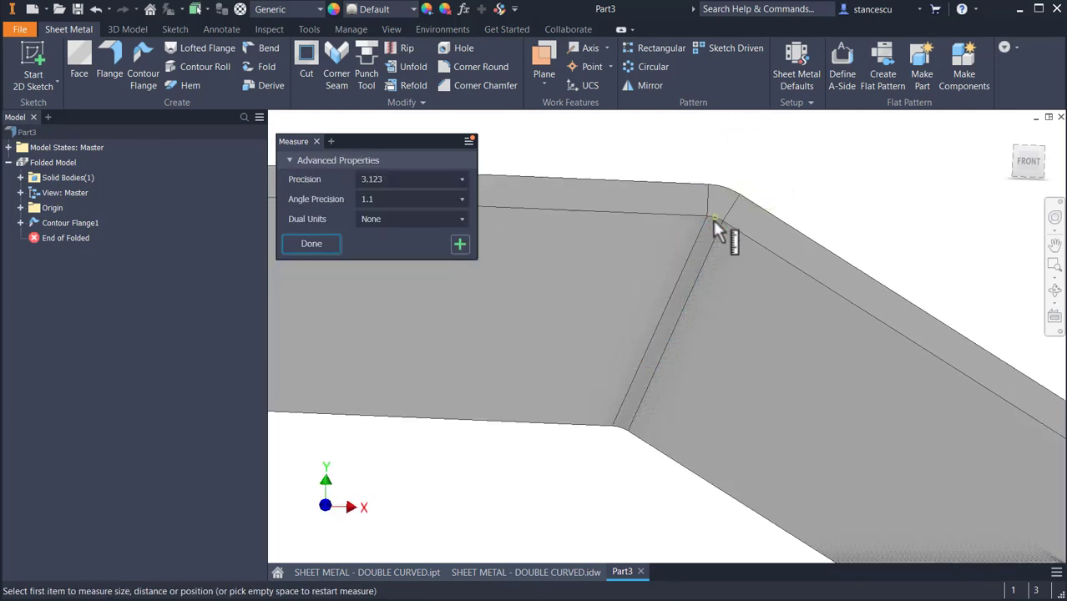
pyautogui.scroll(2, 716, 219)
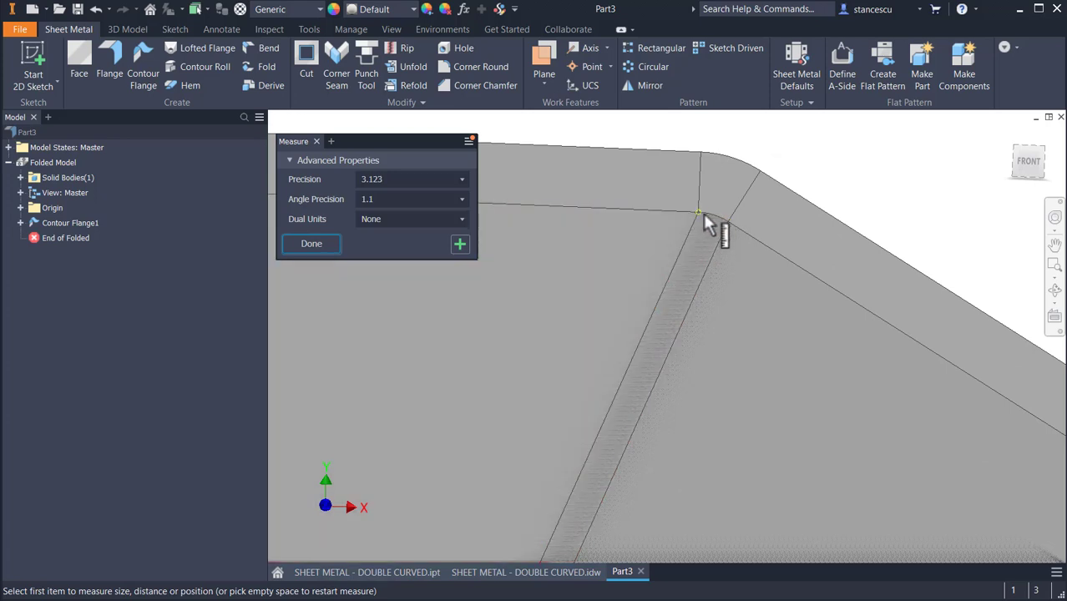
pyautogui.click(706, 217)
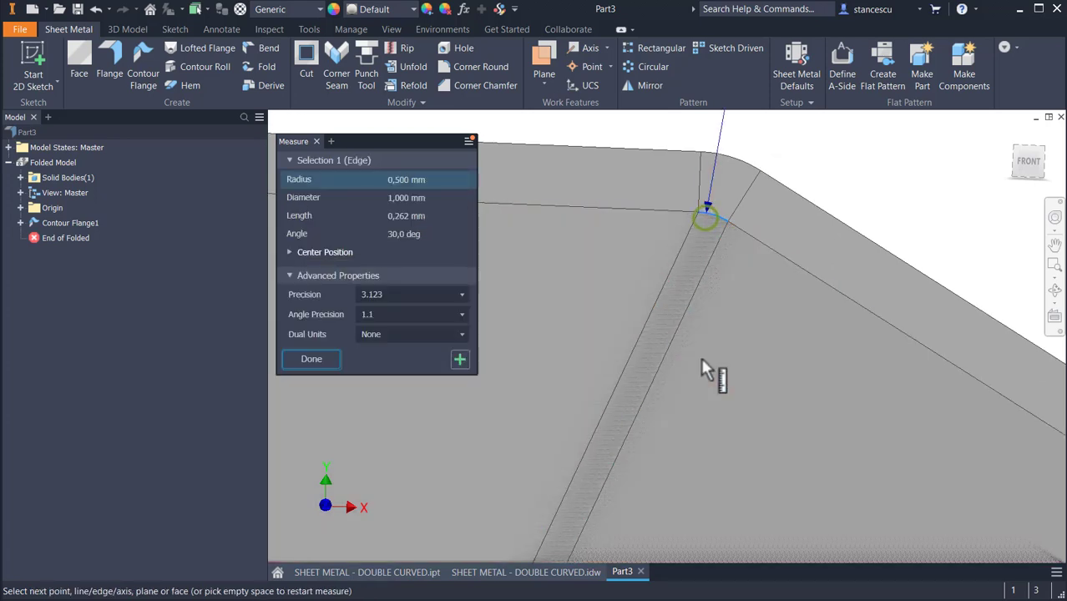
pyautogui.scroll(5, 702, 305)
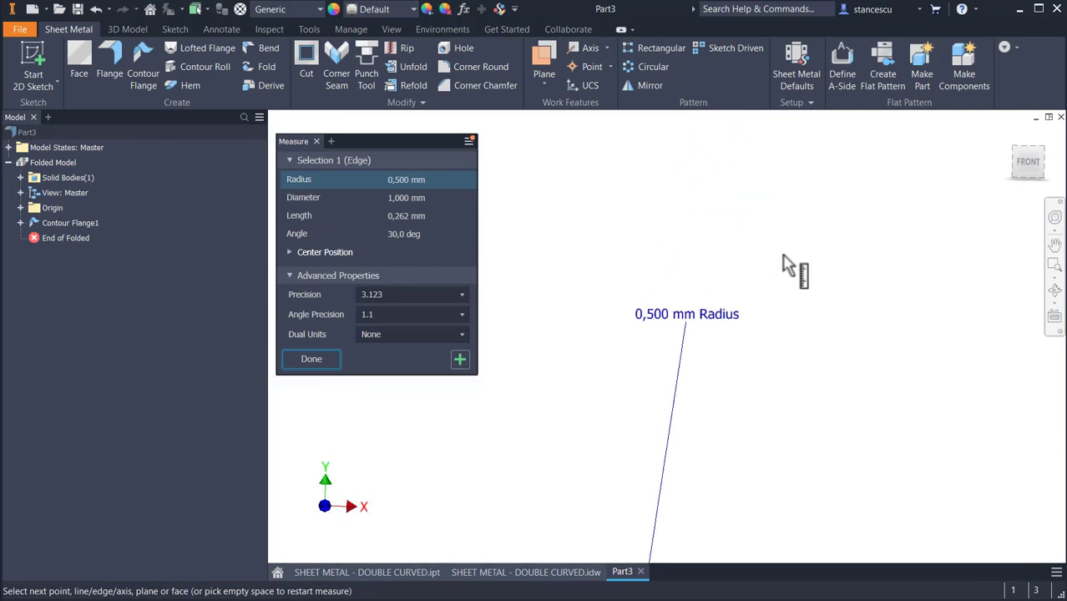
pyautogui.scroll(-5, 702, 358)
pyautogui.keyDown('shift'); pyautogui.moveTo(698, 349); pyautogui.dragTo(806, 152, button='middle'); pyautogui.keyUp('shift')
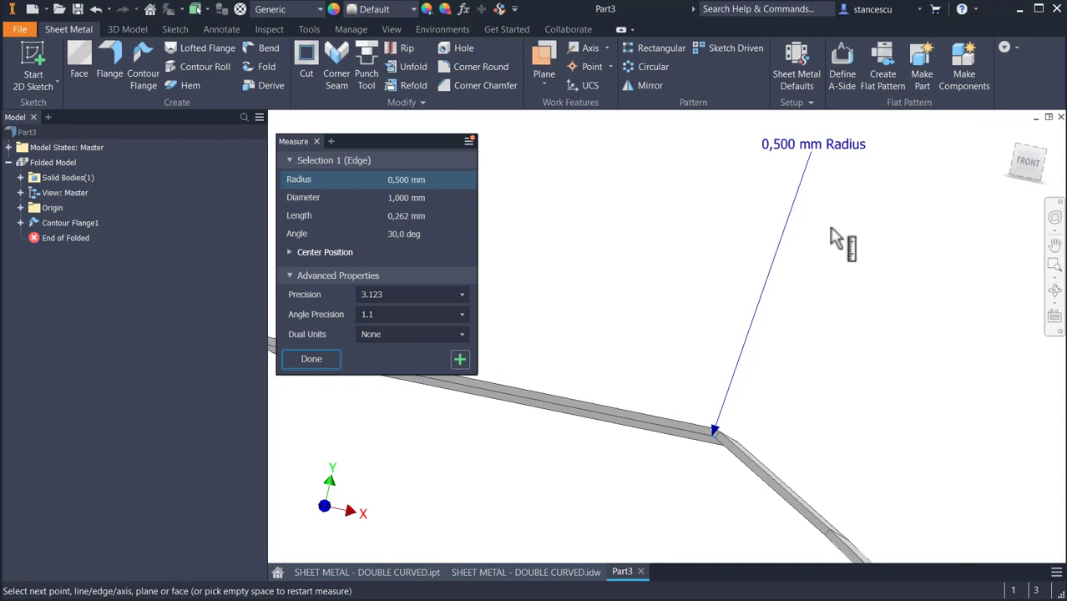
pyautogui.keyDown('shift'); pyautogui.moveTo(822, 282); pyautogui.dragTo(743, 416, button='middle'); pyautogui.keyUp('shift')
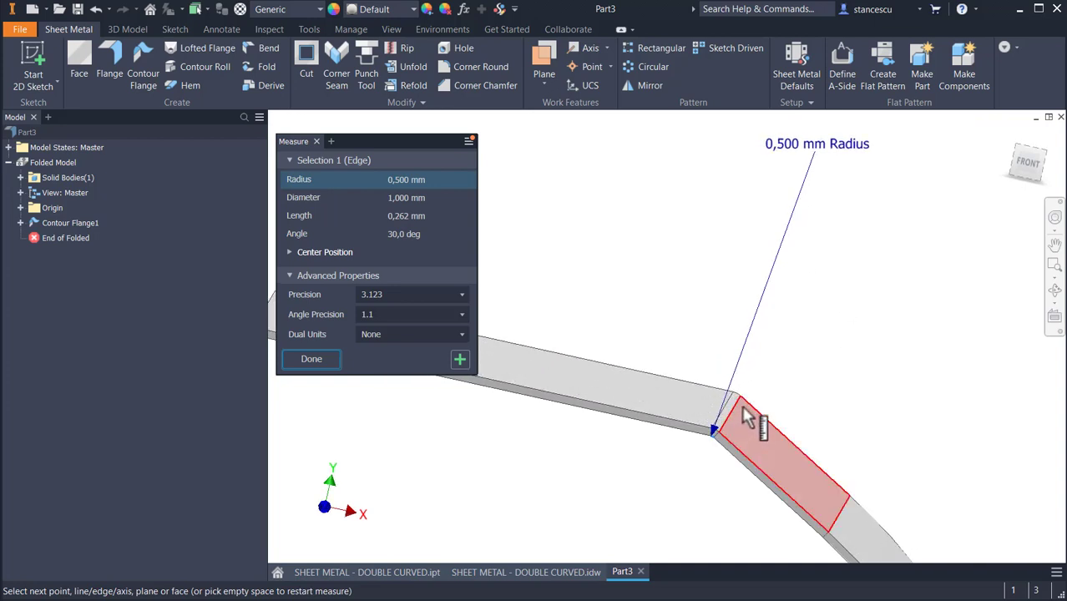
pyautogui.keyDown('shift'); pyautogui.moveTo(771, 347); pyautogui.dragTo(785, 319, button='middle'); pyautogui.keyUp('shift')
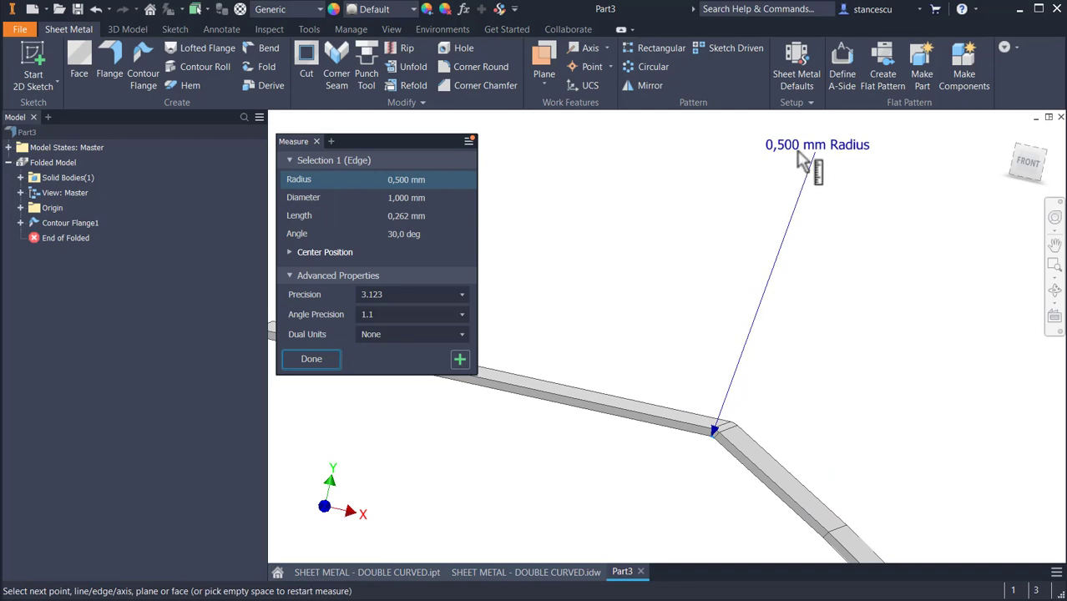
pyautogui.click(321, 365)
pyautogui.press('F6')
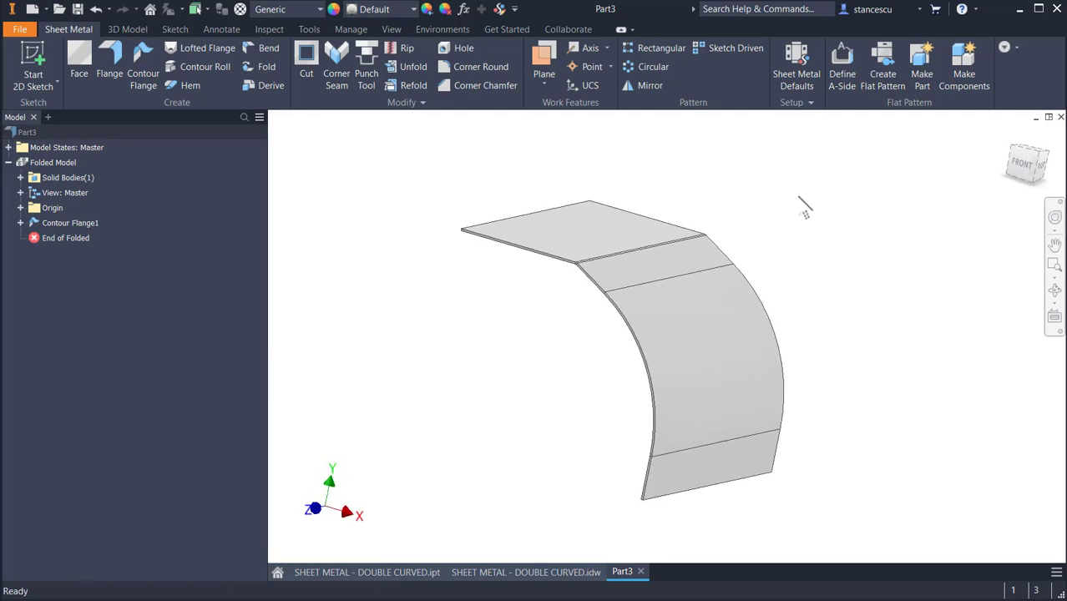
pyautogui.press('F6')
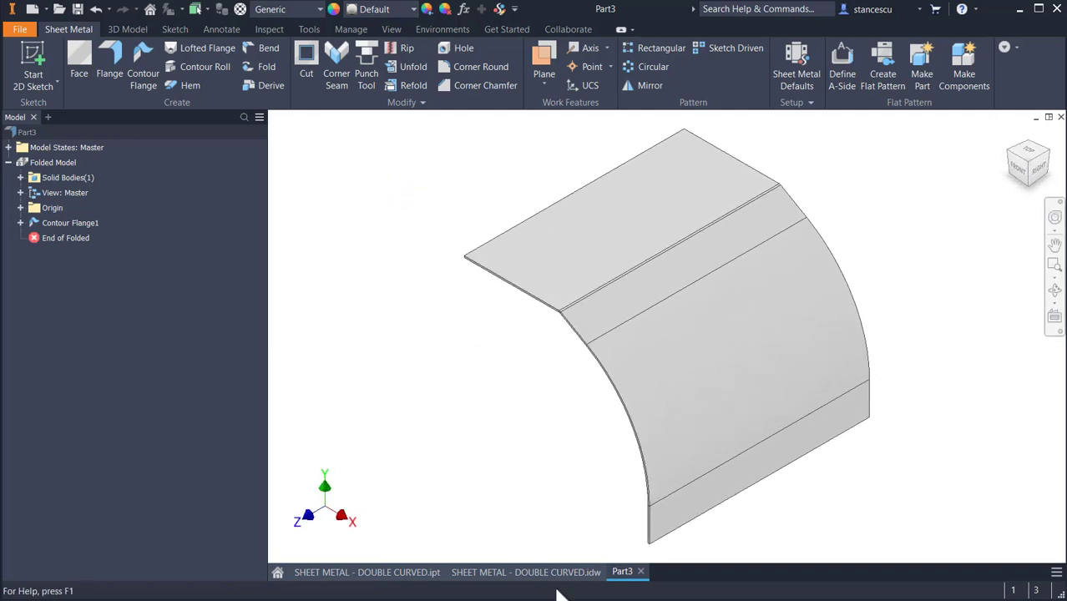
# Step: Review the drawing's front cutout, then open the sketch of Cut1 in SHEET METAL - DOUBLE CURVED.ipt and examine its position relative to the part
pyautogui.click(560, 573)
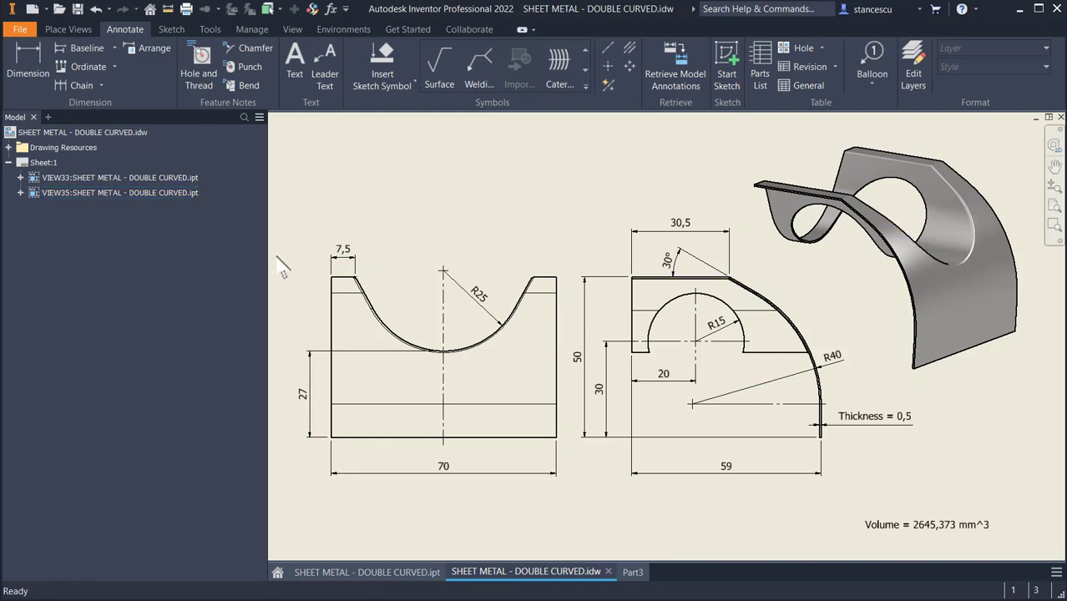
pyautogui.click(358, 573)
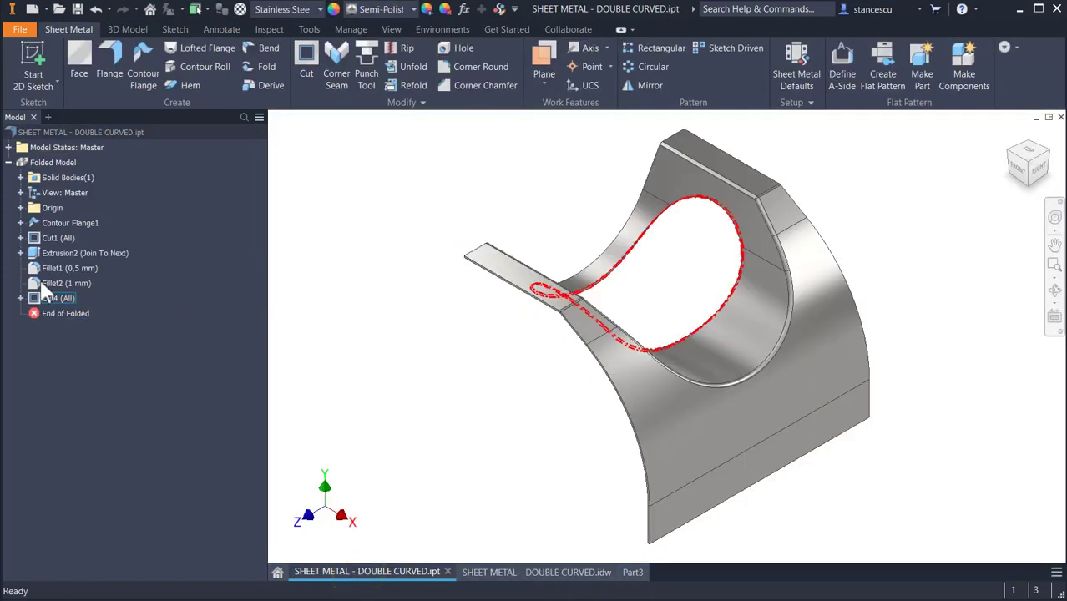
pyautogui.click(20, 238)
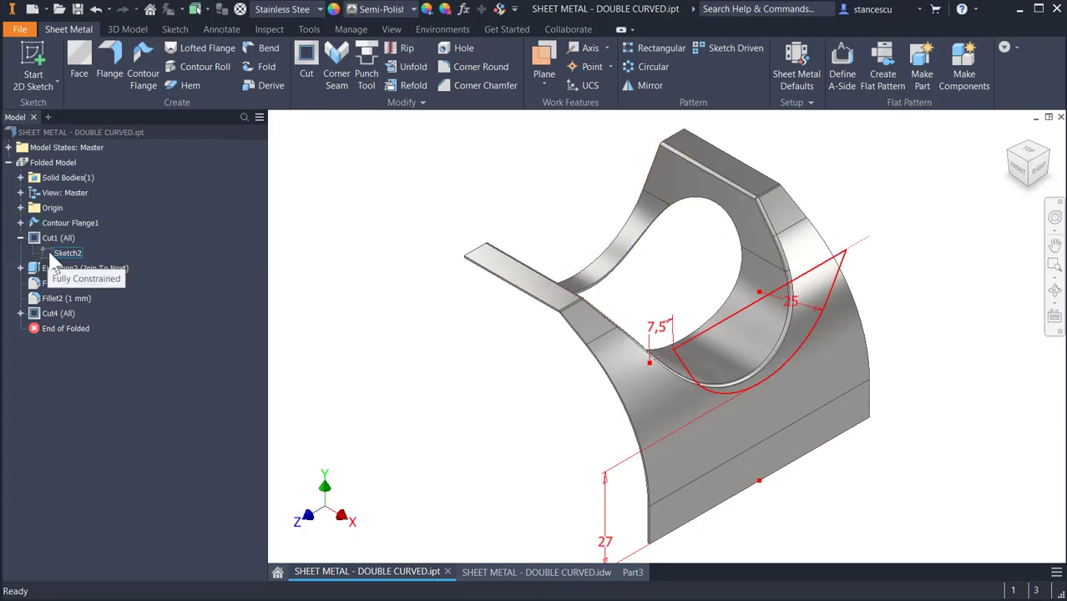
pyautogui.doubleClick(55, 254)
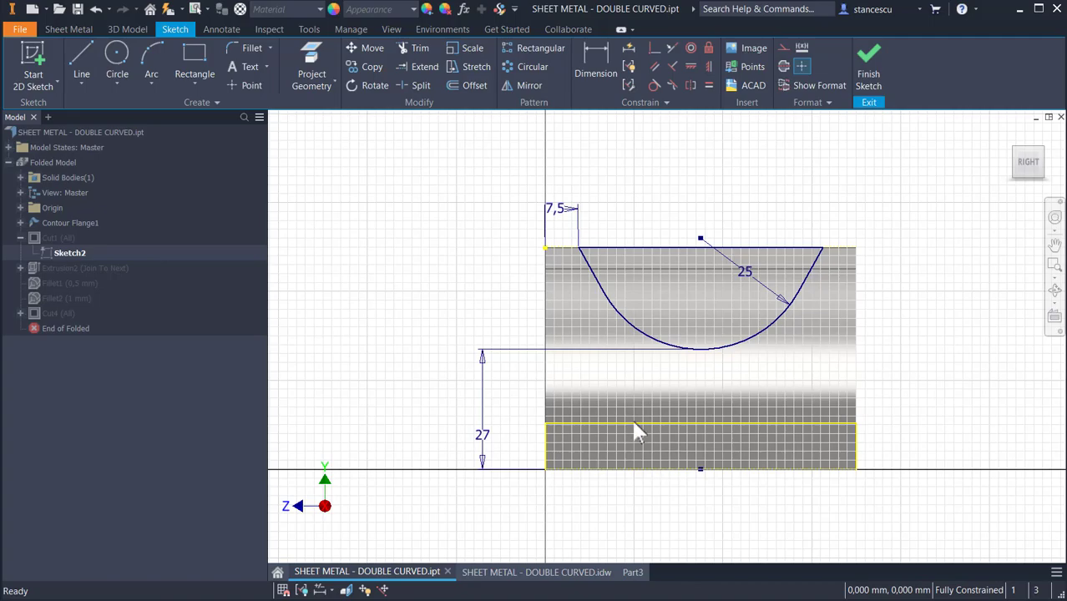
pyautogui.moveTo(634, 432)
pyautogui.keyDown('shift'); pyautogui.mouseDown(button='middle')
pyautogui.moveTo(838, 389)
pyautogui.moveTo(798, 476)
pyautogui.moveTo(667, 464)
pyautogui.moveTo(660, 452)
pyautogui.moveTo(746, 436)
pyautogui.moveTo(793, 337)
pyautogui.moveTo(800, 251)
pyautogui.moveTo(785, 176)
pyautogui.moveTo(690, 221)
pyautogui.moveTo(739, 251)
pyautogui.moveTo(612, 180)
pyautogui.moveTo(828, 301)
pyautogui.mouseUp(button='middle'); pyautogui.keyUp('shift')
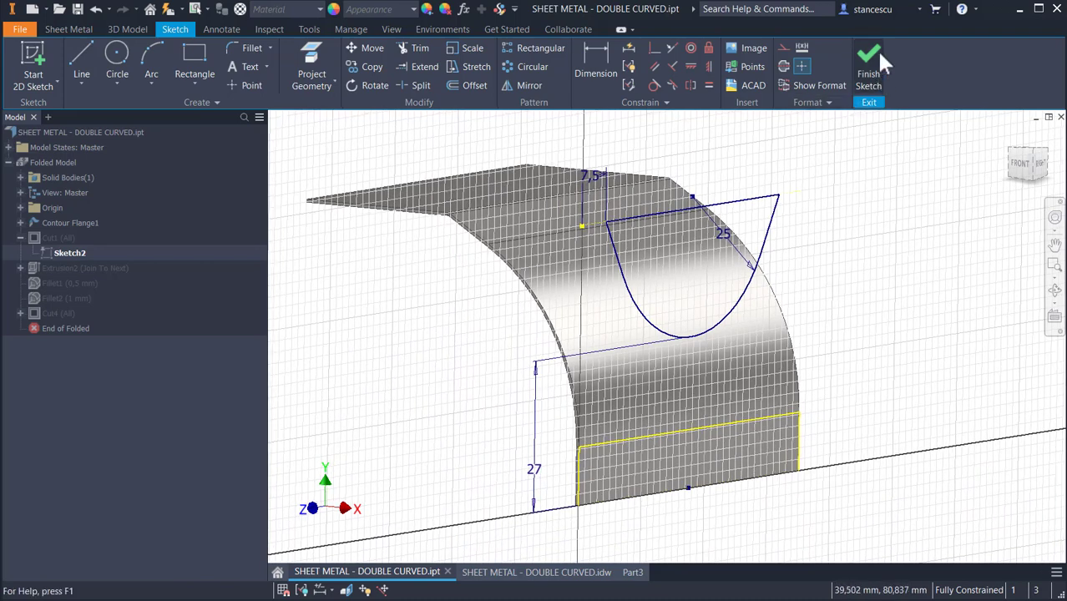
# Step: Return to Part3 and start a new sketch on the flat outer face at the lower end of the contour flange
pyautogui.click(633, 574)
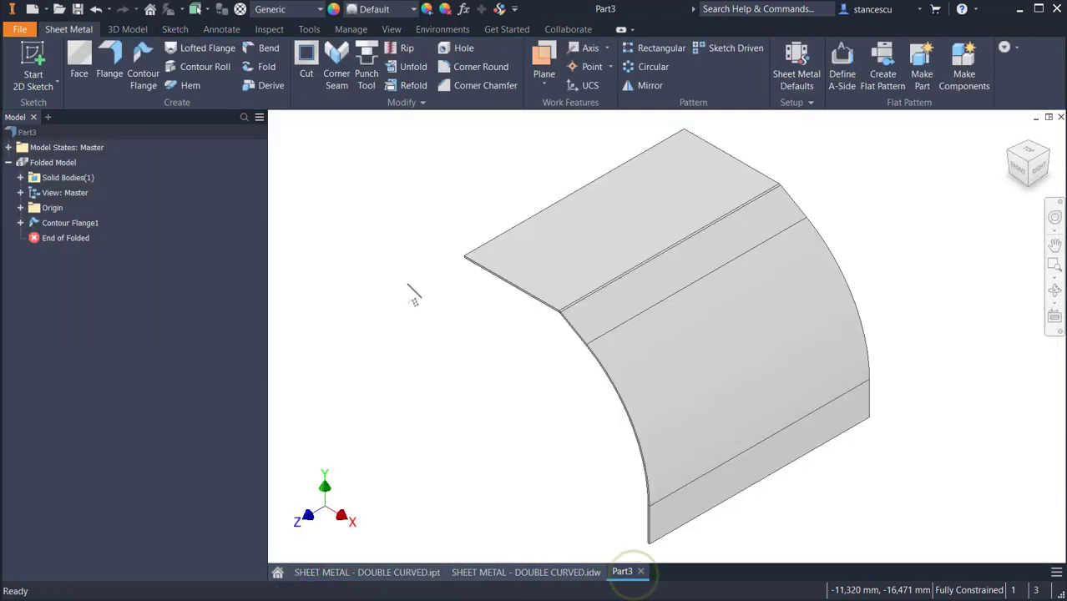
pyautogui.click(790, 468)
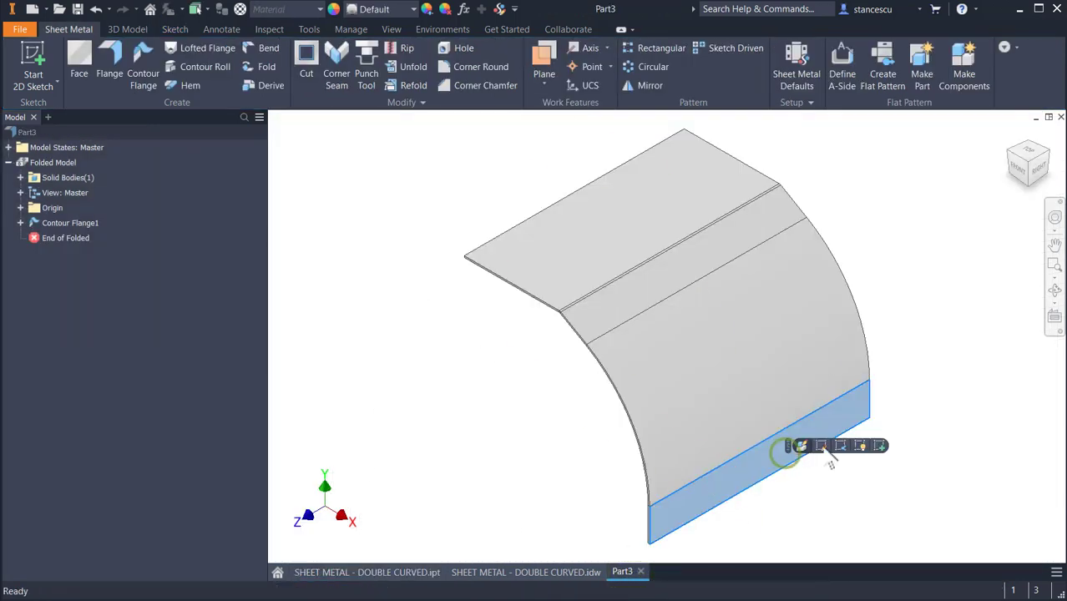
pyautogui.click(880, 447)
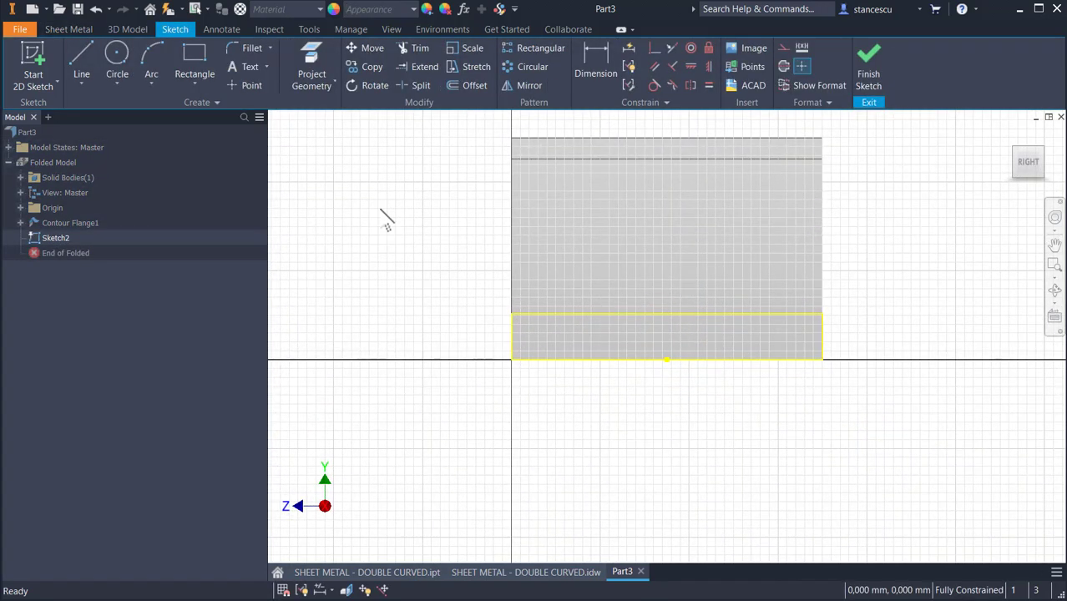
pyautogui.moveTo(387, 221); pyautogui.dragTo(374, 313, button='middle')
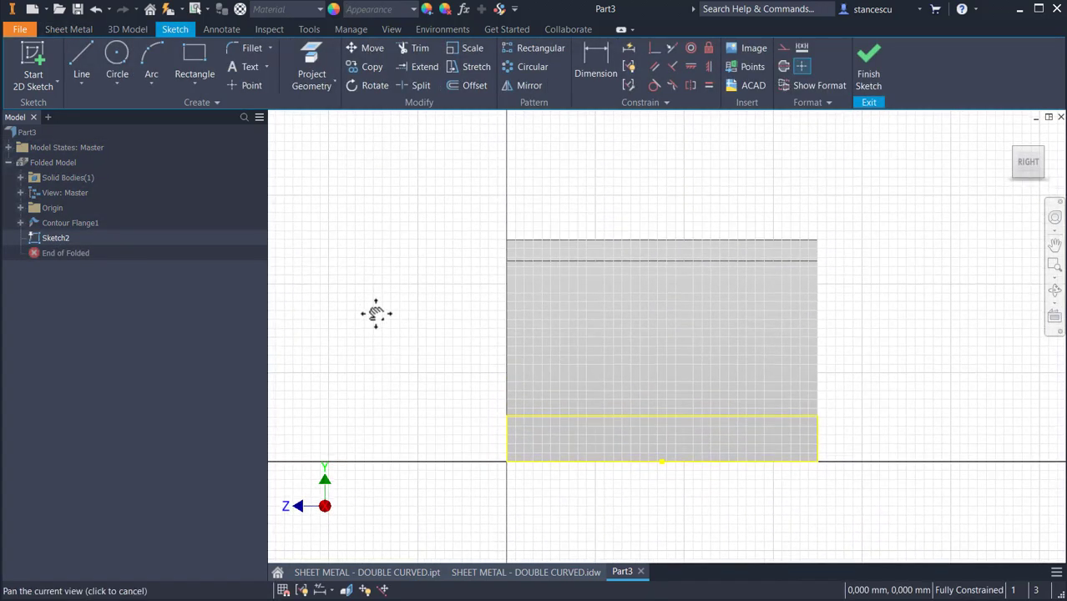
# Step: Draw a circle with a 25 mm radius, centred above the upper edge of the flange
pyautogui.click(118, 65)
pyautogui.click(641, 168)
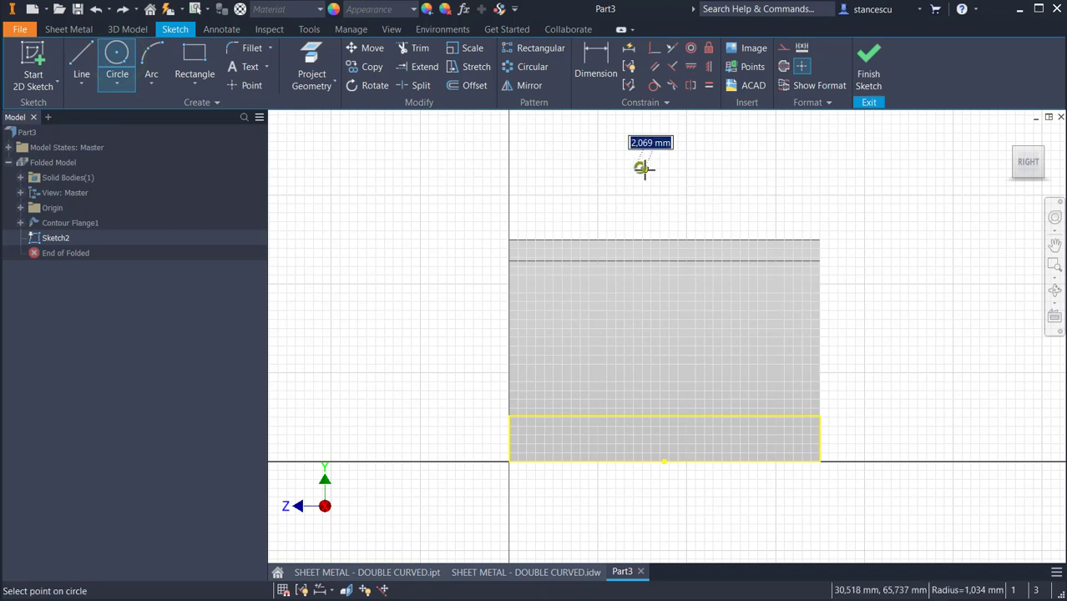
pyautogui.rightClick(699, 197)
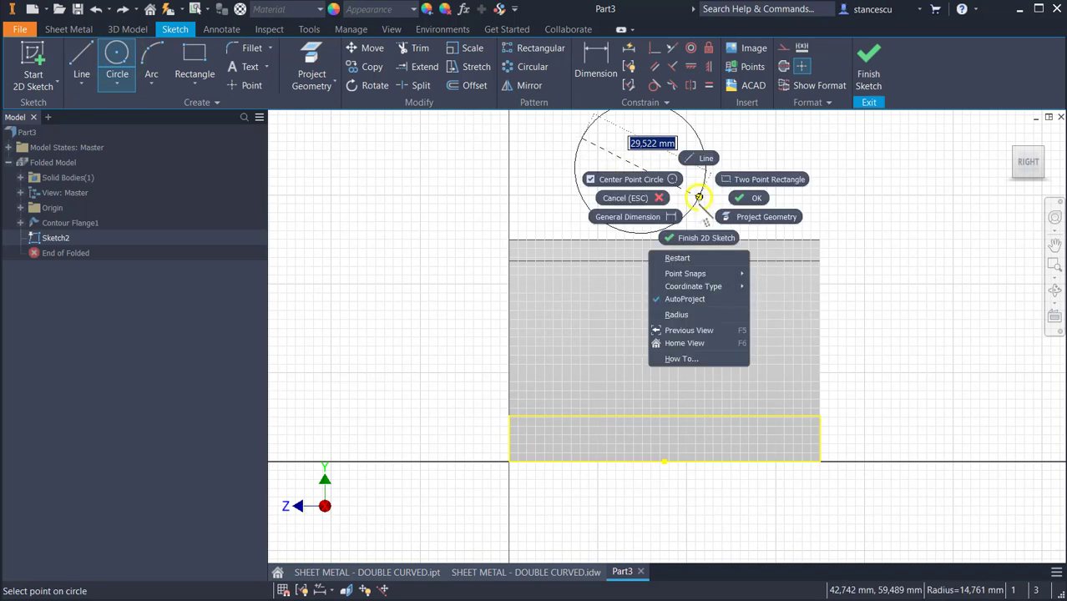
pyautogui.click(683, 315)
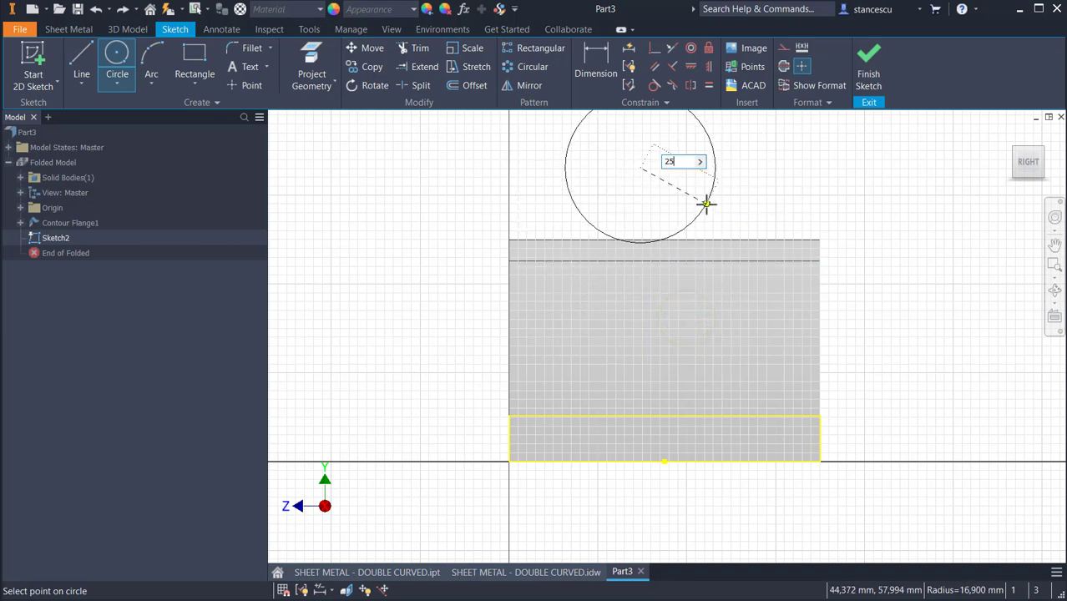
pyautogui.press('Return')
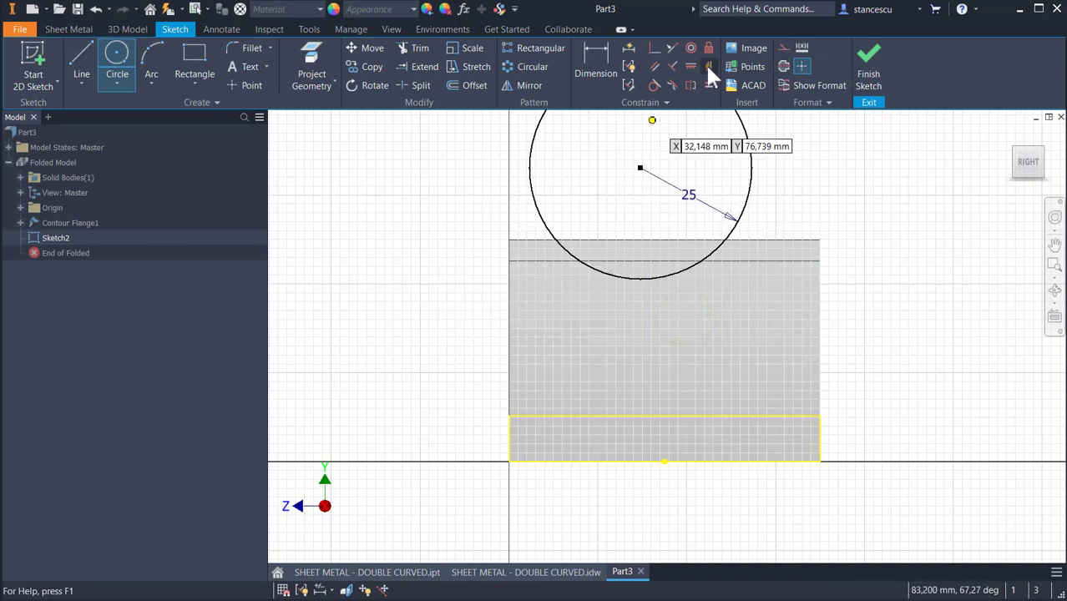
# Step: Align the circle's centre vertically with the midpoint of the part's bottom edge
pyautogui.click(708, 67)
pyautogui.click(640, 169)
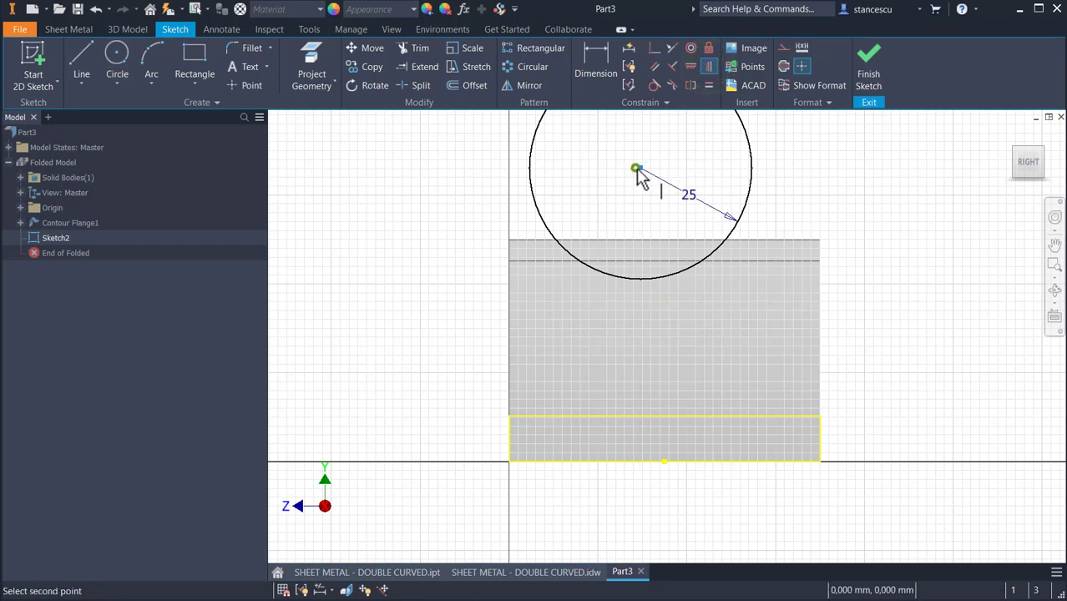
pyautogui.click(665, 462)
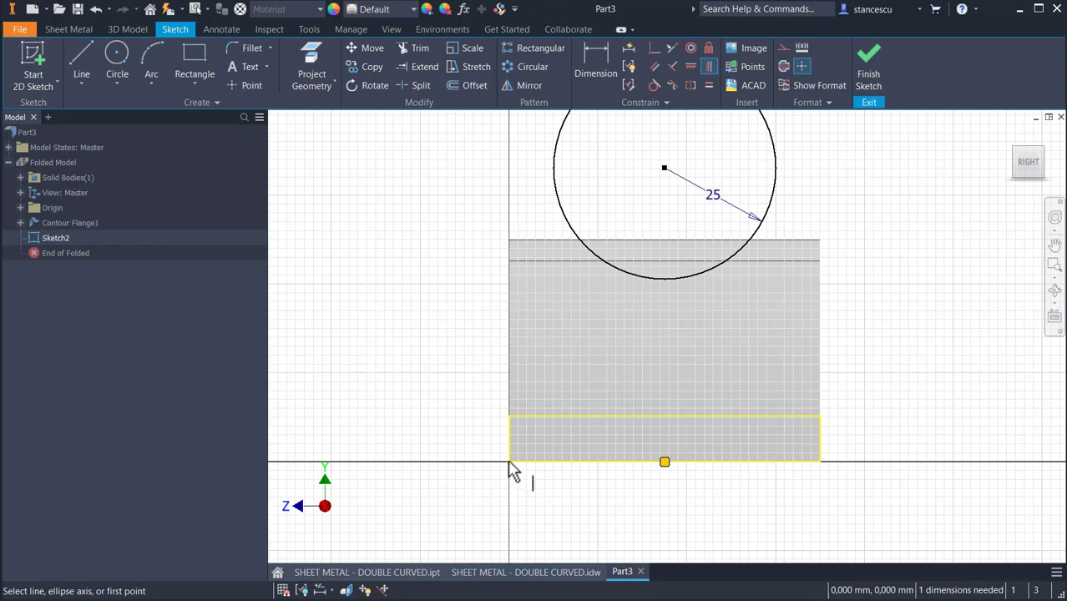
pyautogui.press('Escape')
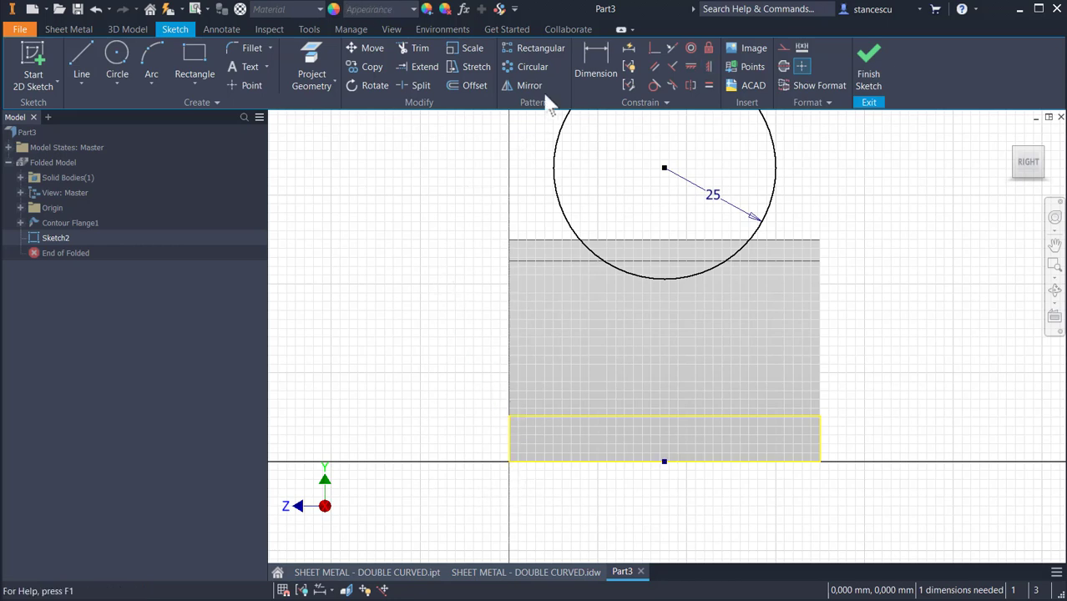
# Step: Dimension the distance from the part's bottom edge to the lowest point of the circle as 27 mm
pyautogui.click(595, 60)
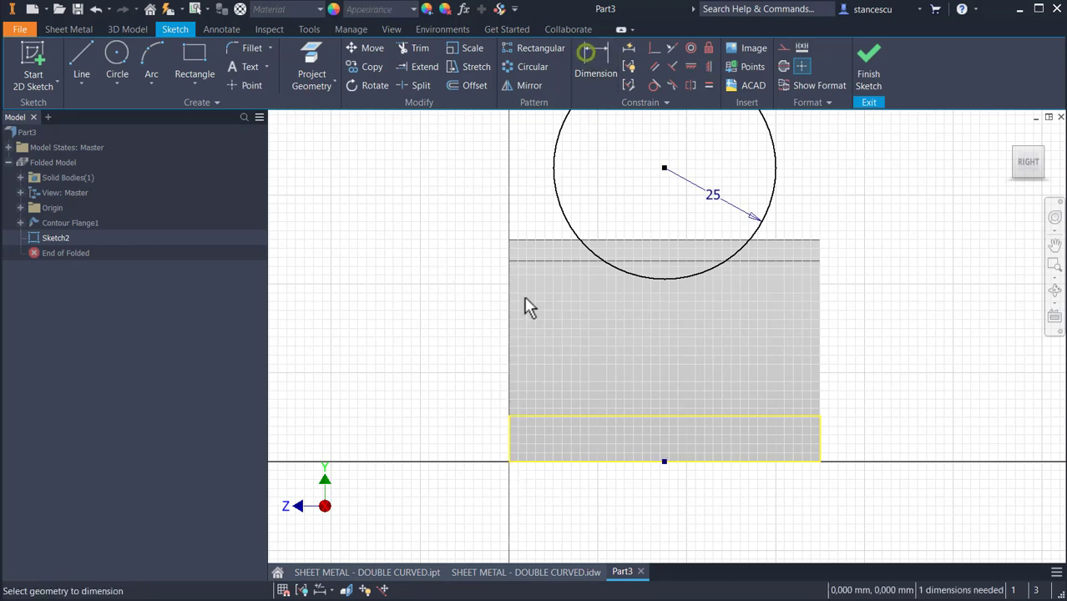
pyautogui.click(633, 461)
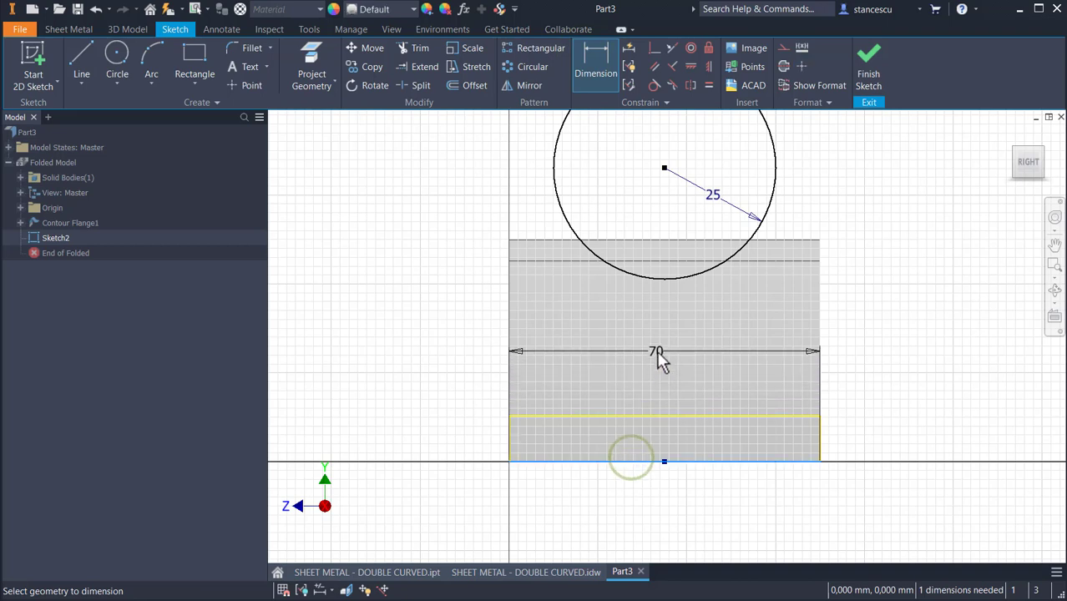
pyautogui.click(667, 283)
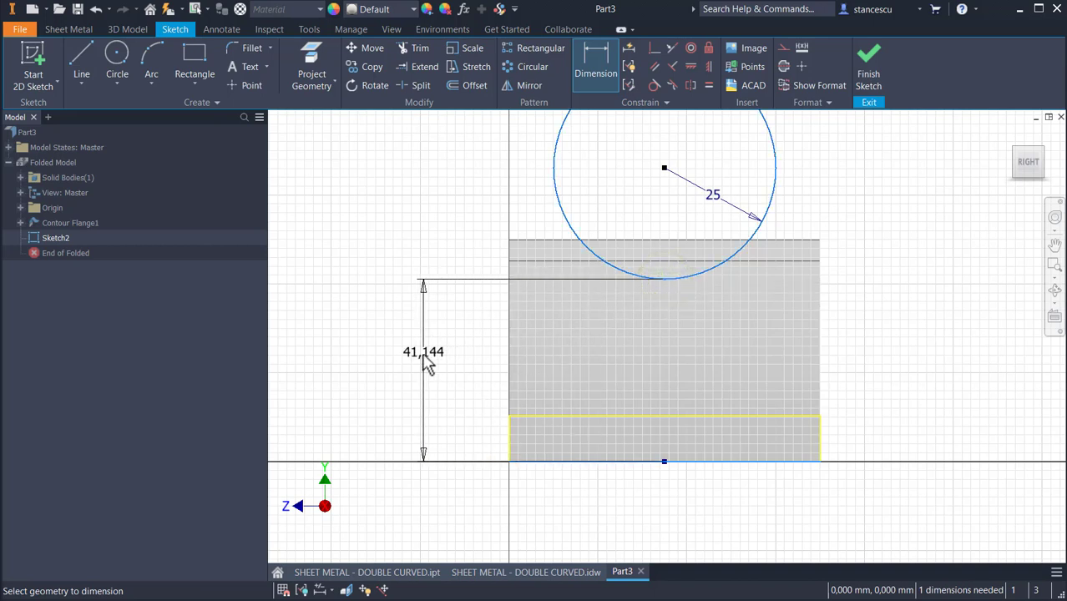
pyautogui.click(421, 351)
pyautogui.write('2')
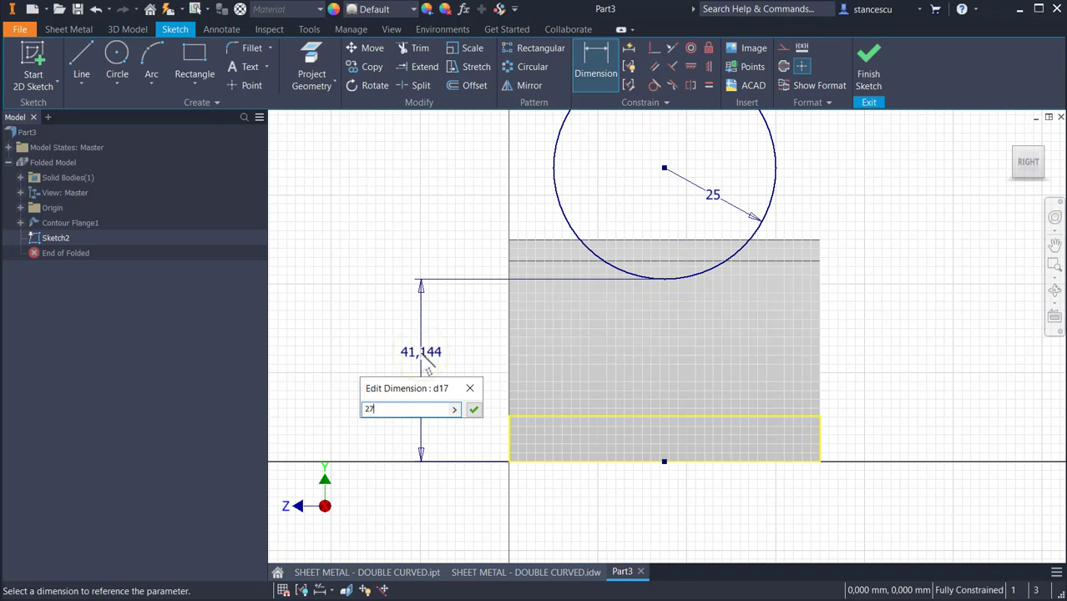
pyautogui.write('7')
pyautogui.press('Return')
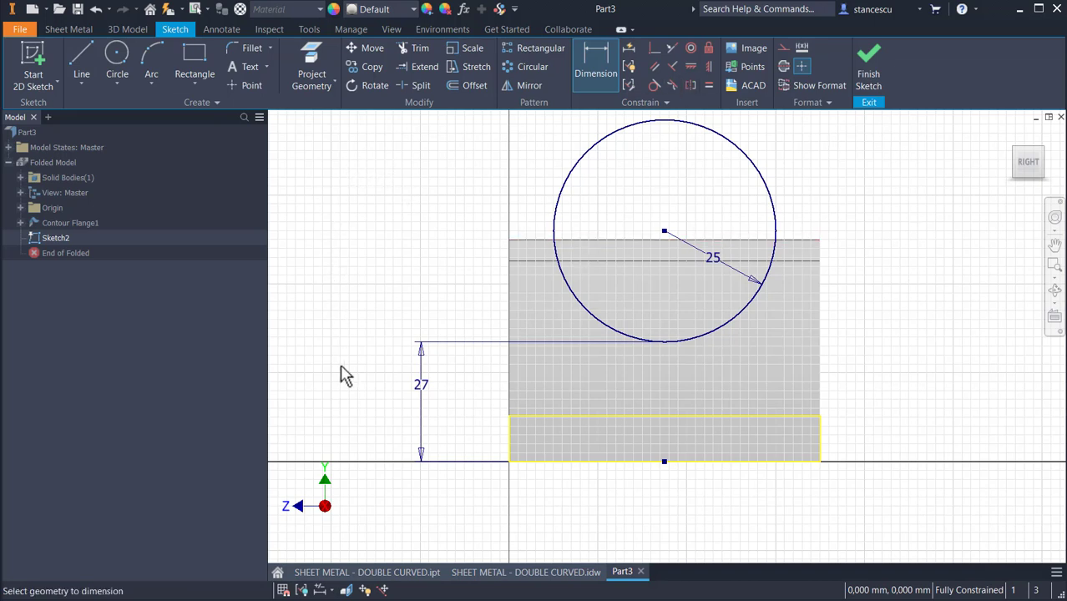
# Step: Examine the cutout in the open sketch of SHEET METAL - DOUBLE CURVED.ipt and in the .idw drawing, and return to Part3
pyautogui.click(386, 572)
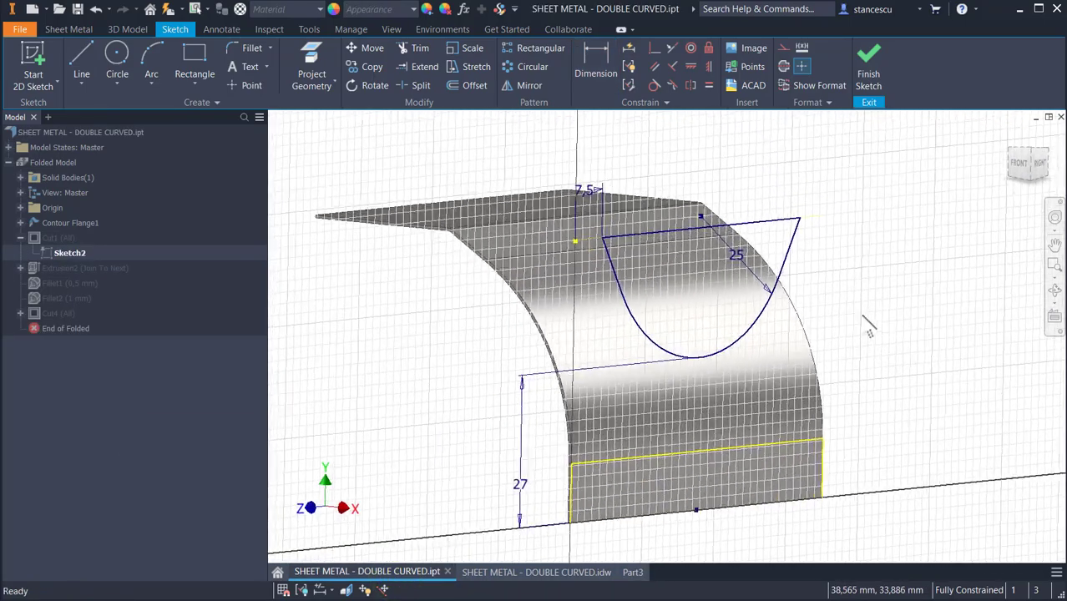
pyautogui.moveTo(870, 325)
pyautogui.keyDown('shift'); pyautogui.mouseDown(button='middle')
pyautogui.moveTo(581, 307)
pyautogui.moveTo(536, 270)
pyautogui.moveTo(554, 332)
pyautogui.moveTo(486, 262)
pyautogui.mouseUp(button='middle'); pyautogui.keyUp('shift')
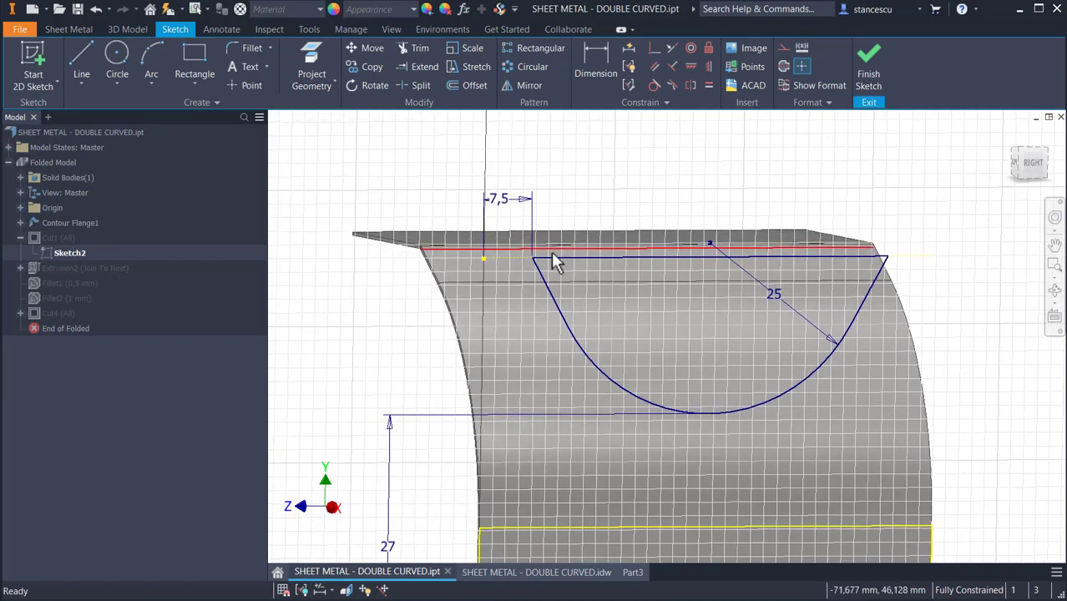
pyautogui.moveTo(555, 261)
pyautogui.keyDown('shift'); pyautogui.mouseDown(button='middle')
pyautogui.moveTo(614, 279)
pyautogui.moveTo(908, 267)
pyautogui.moveTo(868, 317)
pyautogui.moveTo(777, 384)
pyautogui.moveTo(670, 410)
pyautogui.moveTo(604, 333)
pyautogui.mouseUp(button='middle'); pyautogui.keyUp('shift')
pyautogui.click(538, 573)
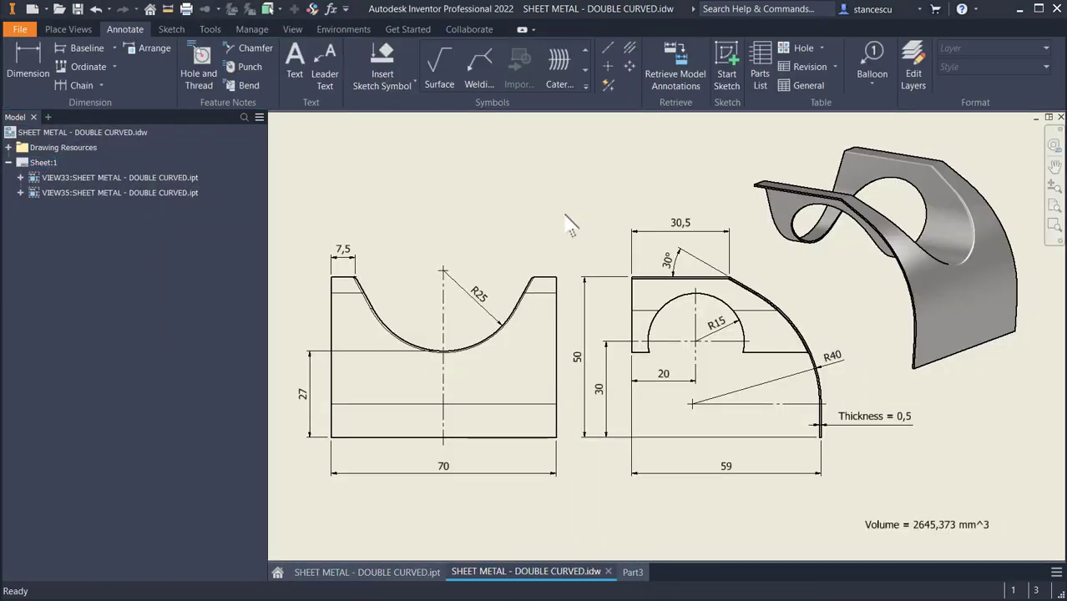
pyautogui.click(445, 171)
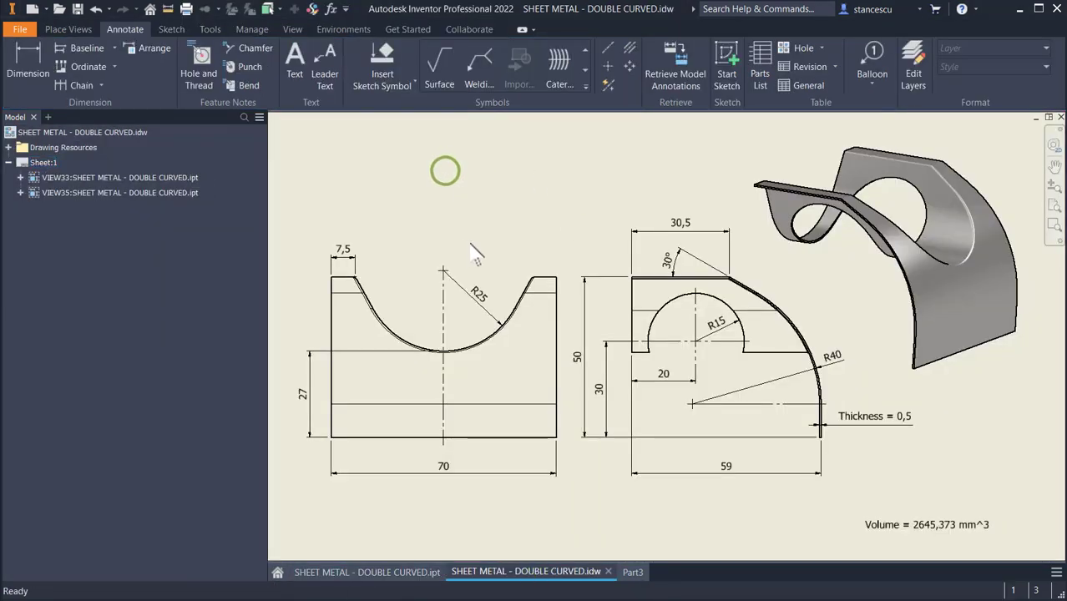
pyautogui.click(643, 571)
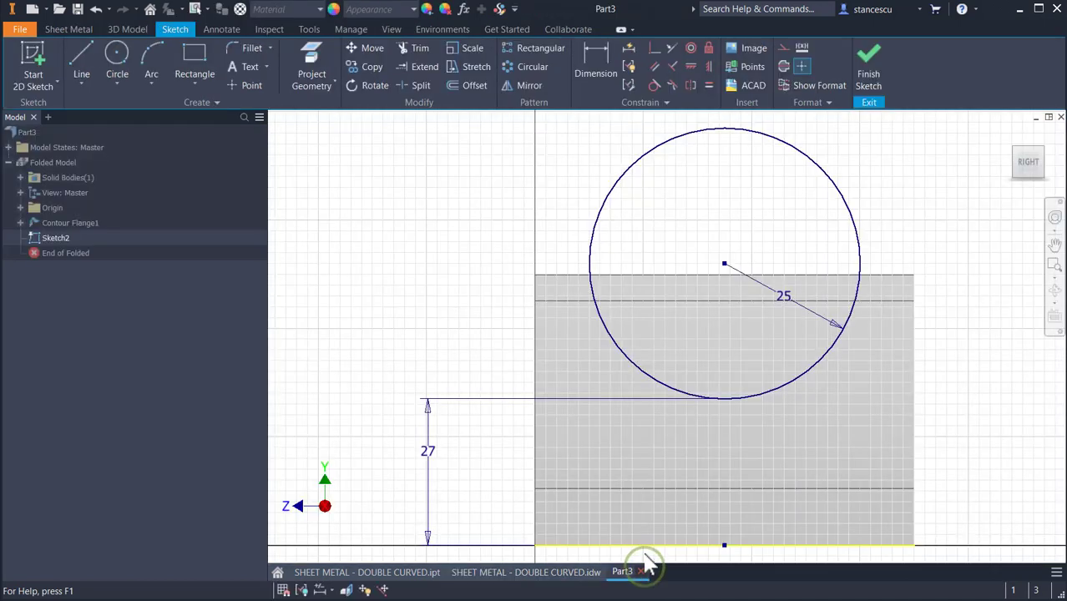
# Step: Draw a line tangent to the circle's side nearest the sketch origin, ending just above the part's upper edge
pyautogui.click(85, 52)
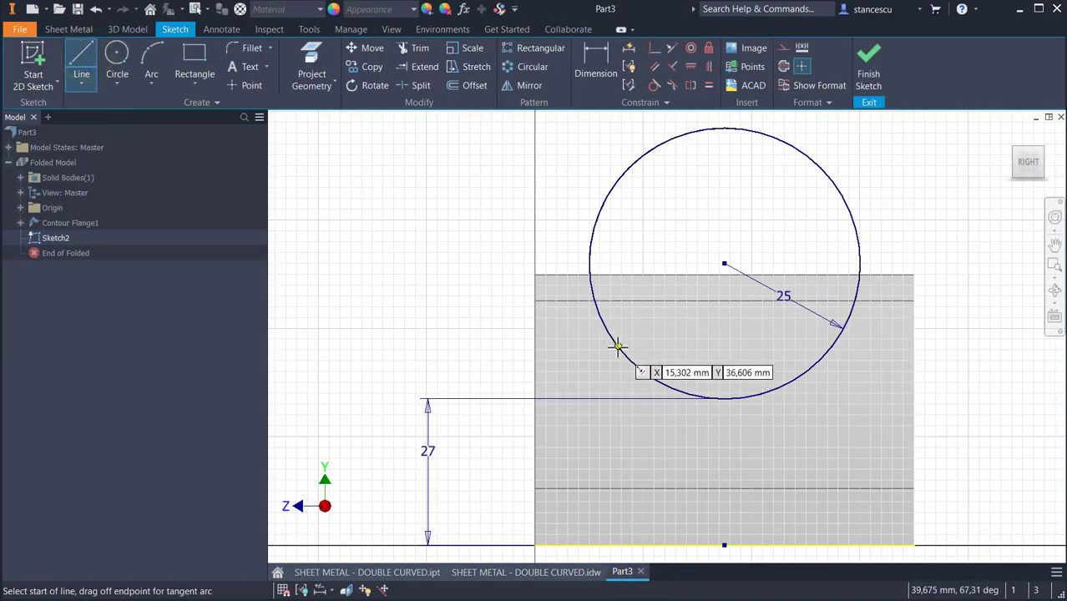
pyautogui.moveTo(618, 346); pyautogui.dragTo(556, 155)
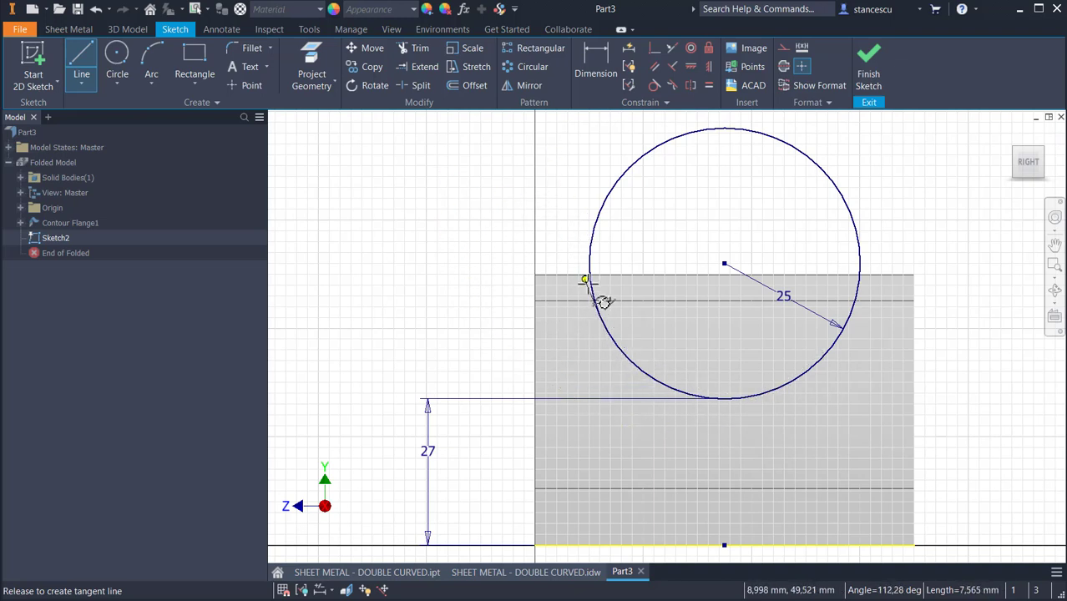
pyautogui.moveTo(585, 280); pyautogui.dragTo(599, 299)
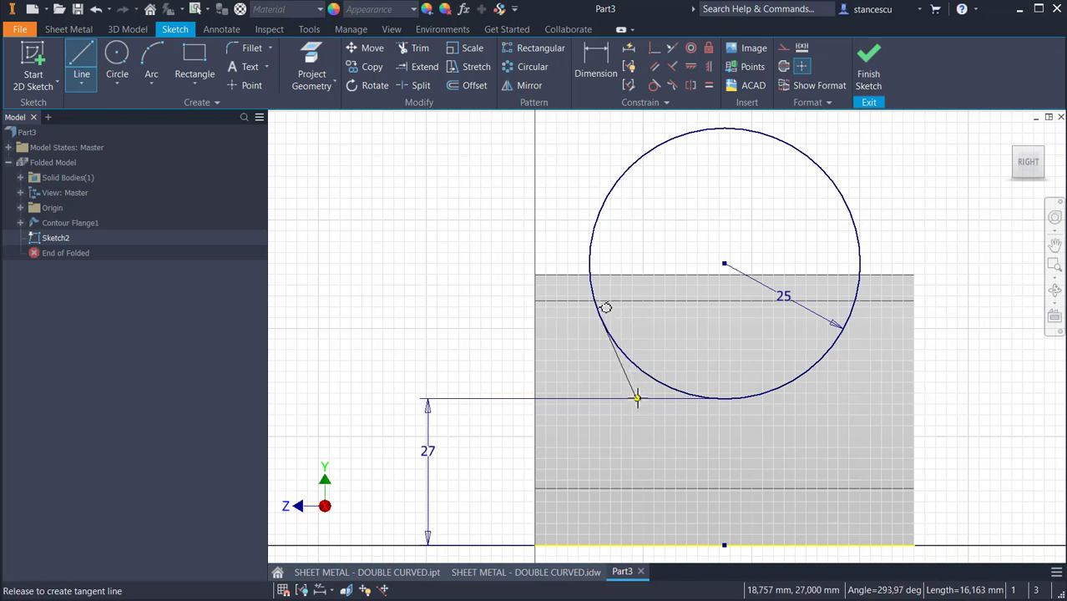
pyautogui.moveTo(636, 398); pyautogui.dragTo(565, 257)
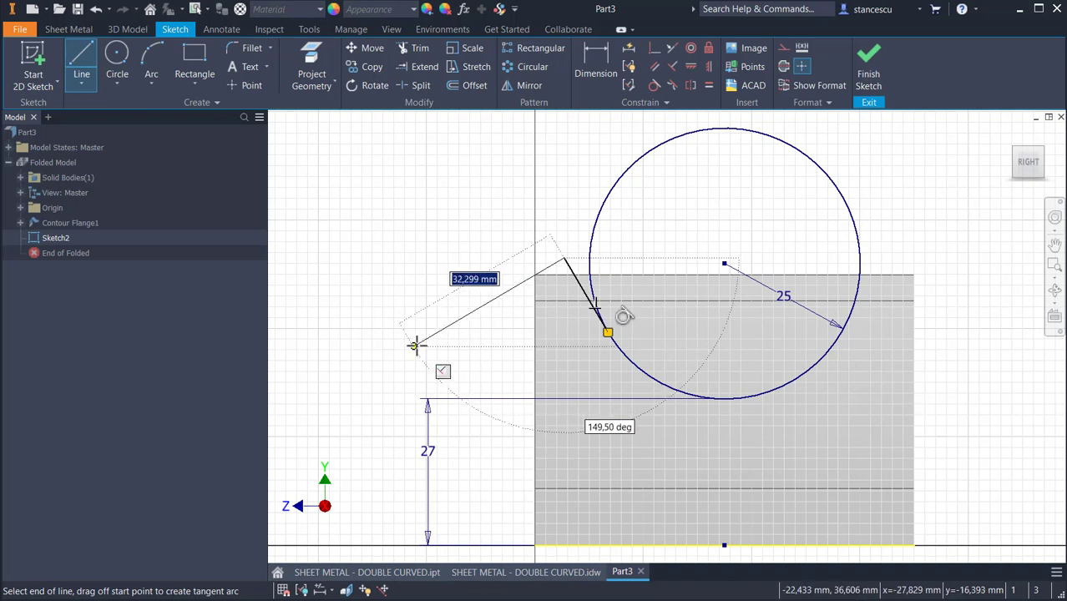
pyautogui.press('Escape')
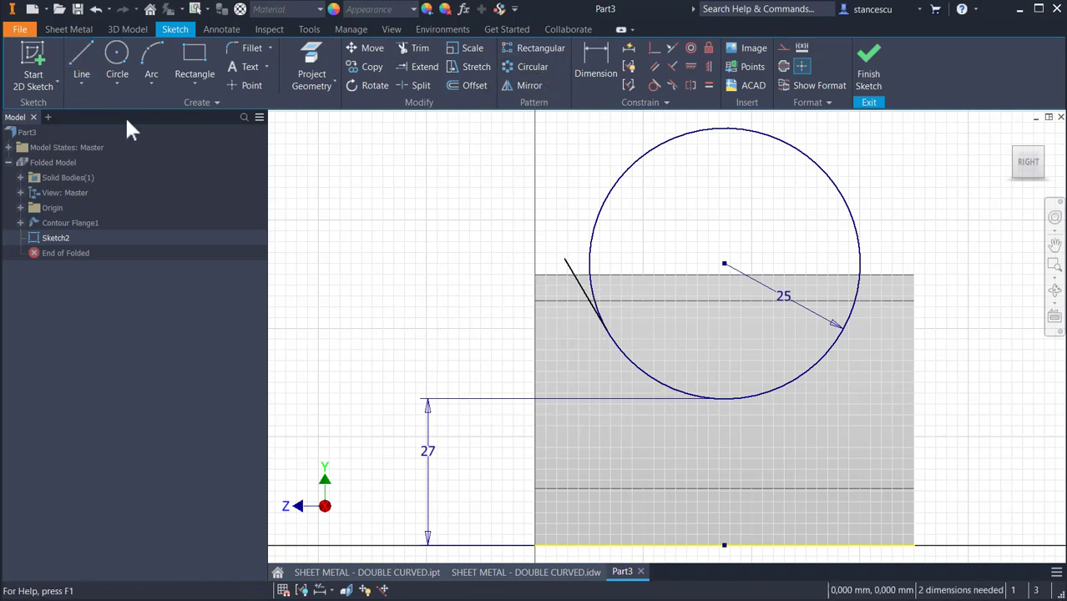
# Step: Project the part's uppermost edge into the sketch as construction geometry
pyautogui.click(312, 56)
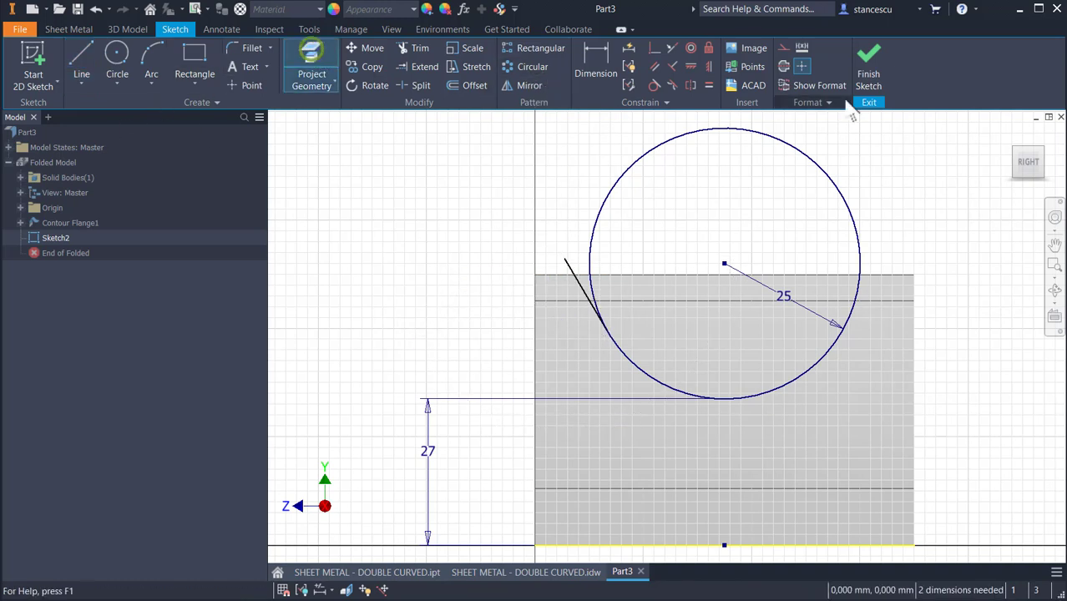
pyautogui.click(782, 48)
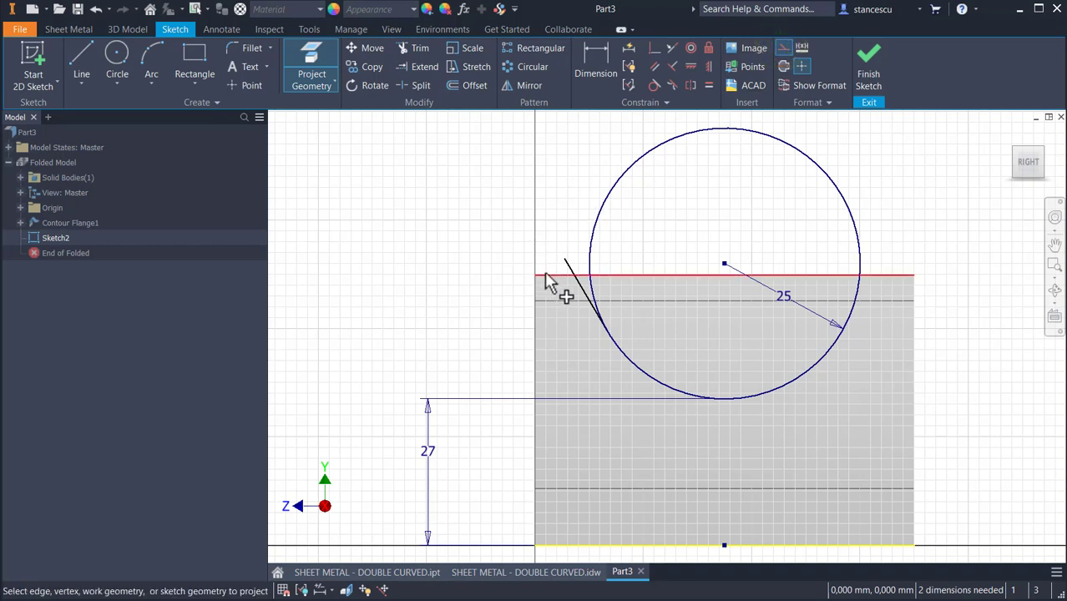
pyautogui.scroll(5, 576, 289)
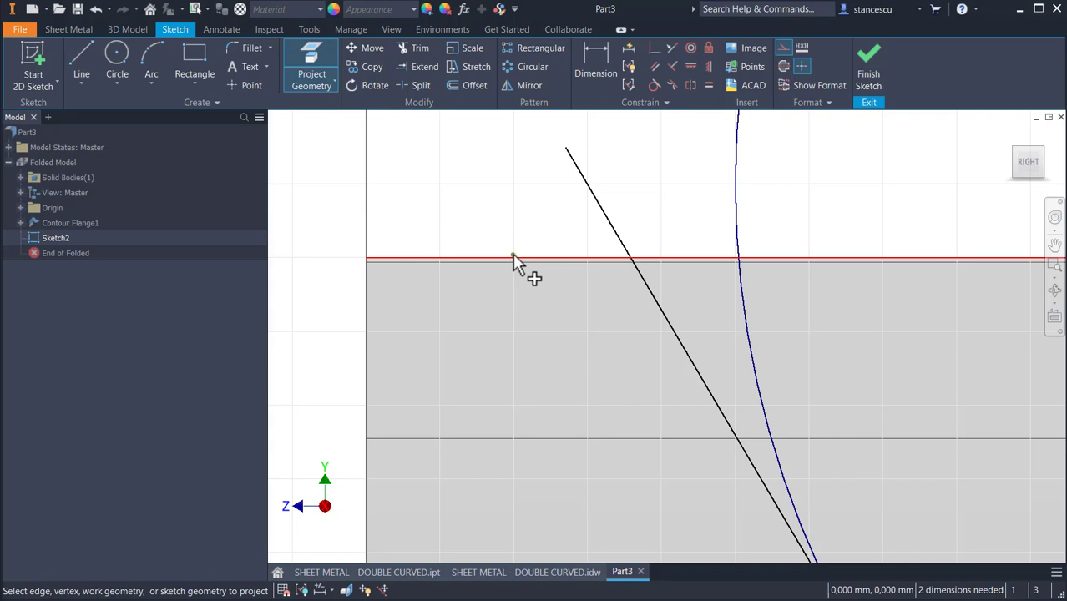
pyautogui.click(513, 258)
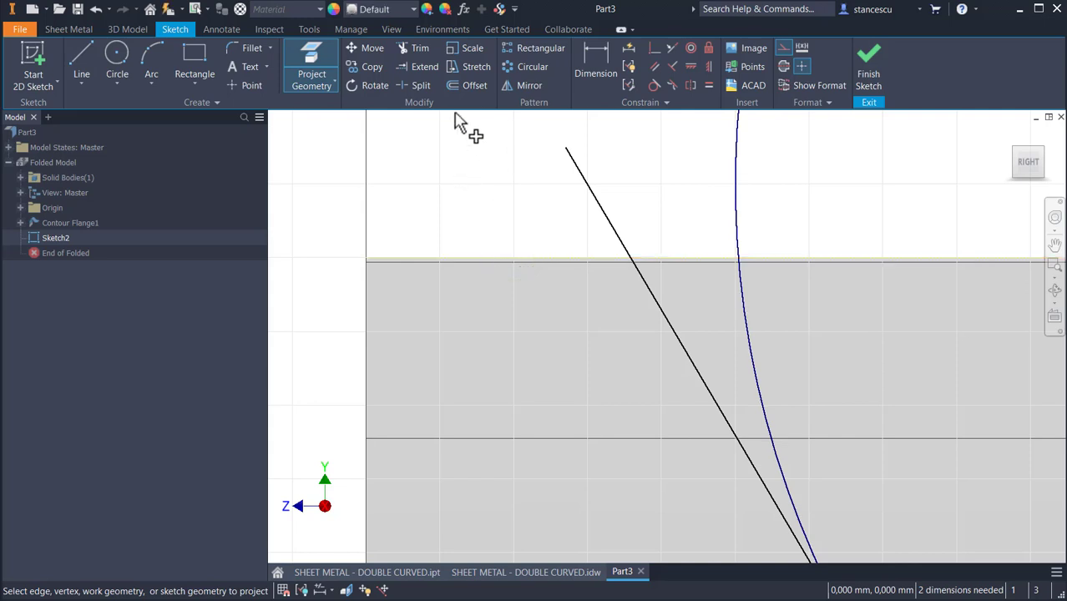
# Step: Trim the portion of the tangent line that extends above the projected upper edge
pyautogui.click(419, 45)
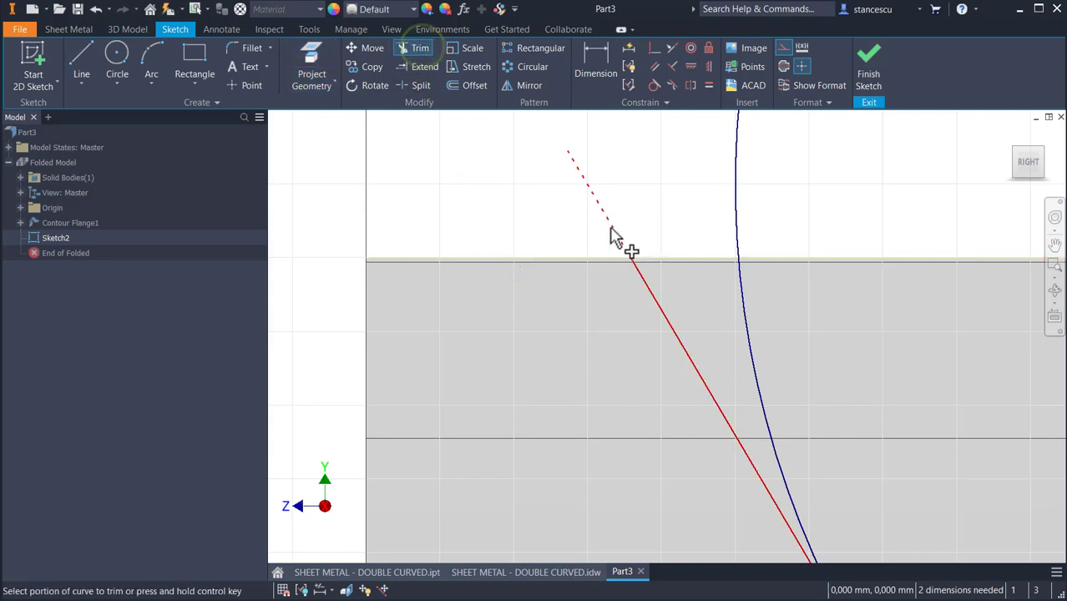
pyautogui.click(610, 234)
pyautogui.press('Escape')
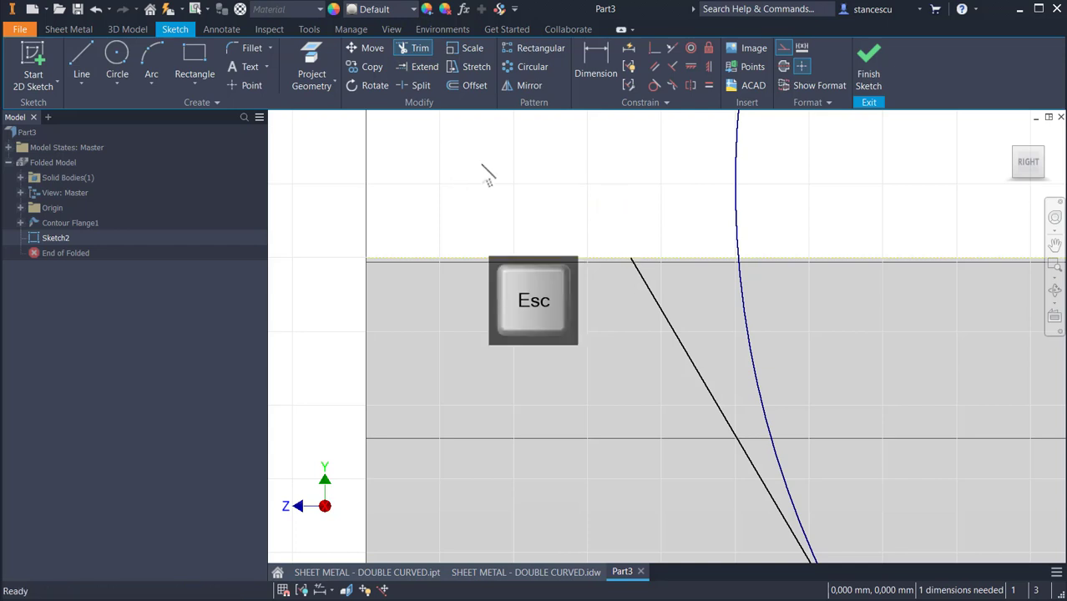
# Step: Draw a second tangent line from the opposite side of the circle up to the projected upper edge
pyautogui.scroll(-3, 499, 219)
pyautogui.scroll(-2, 526, 305)
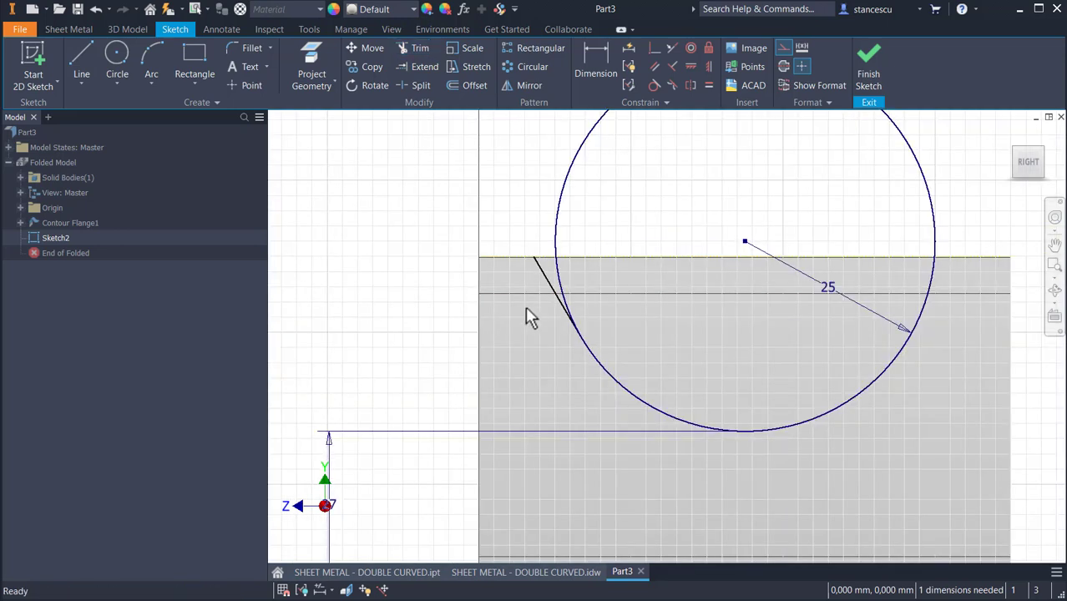
pyautogui.moveTo(532, 346)
pyautogui.mouseDown(button='middle')
pyautogui.moveTo(384, 338)
pyautogui.moveTo(358, 353)
pyautogui.mouseUp(button='middle')
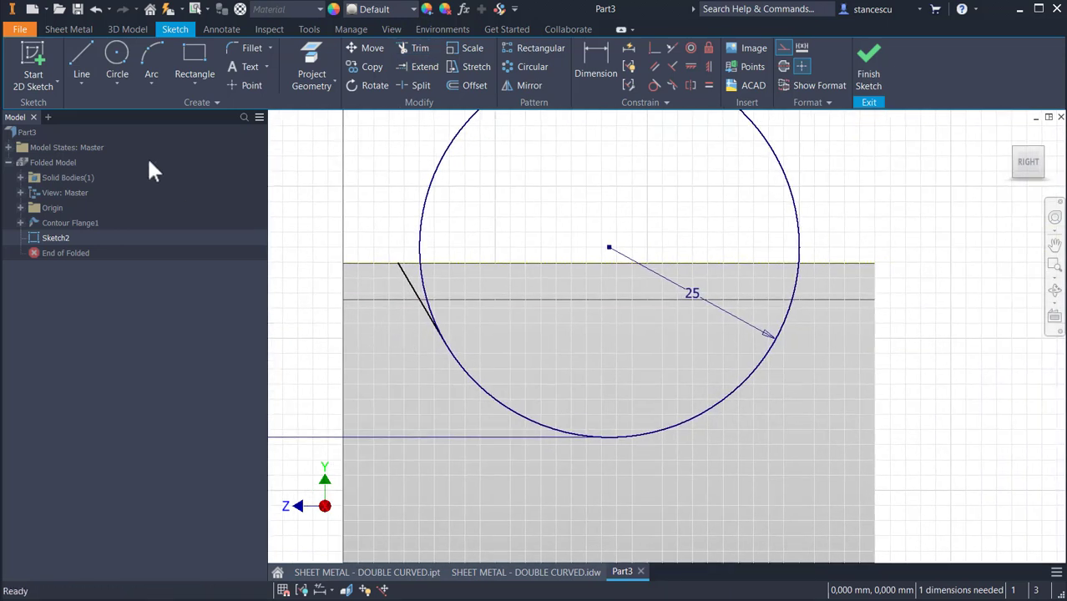
pyautogui.click(83, 63)
pyautogui.click(89, 40)
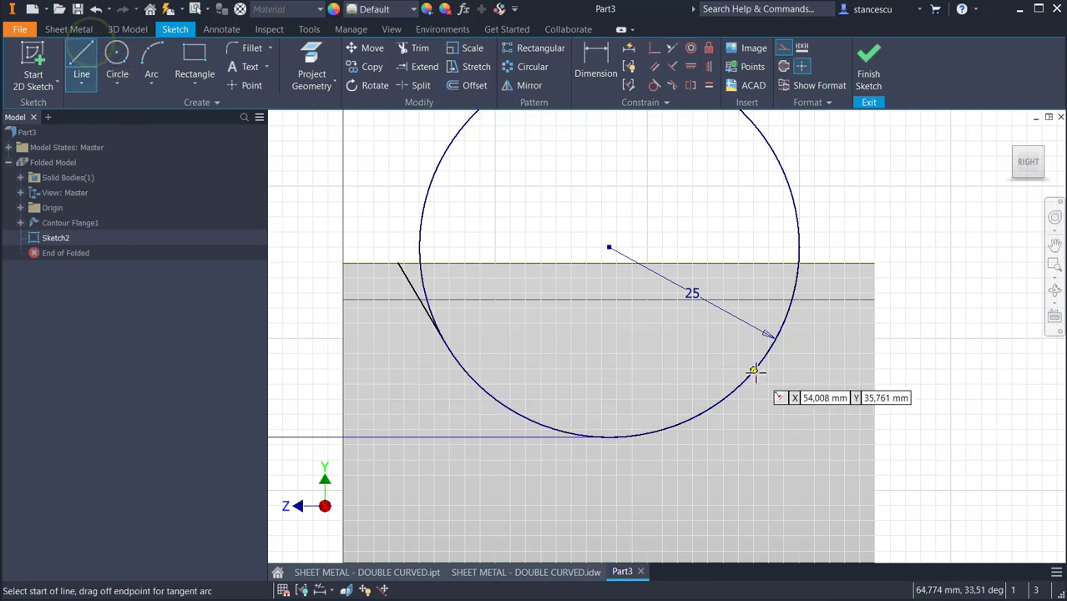
pyautogui.moveTo(754, 372); pyautogui.dragTo(833, 261)
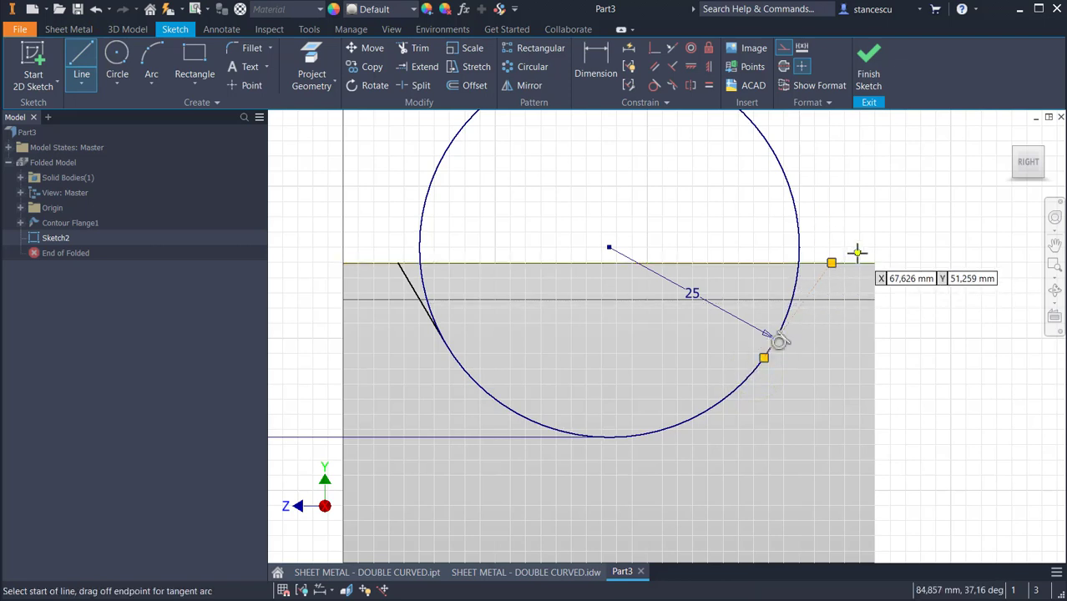
# Step: Convert the second tangent line, on the circle's side farthest from the sketch origin, from construction to regular sketch geometry
pyautogui.scroll(-5, 850, 267)
pyautogui.scroll(-3, 787, 265)
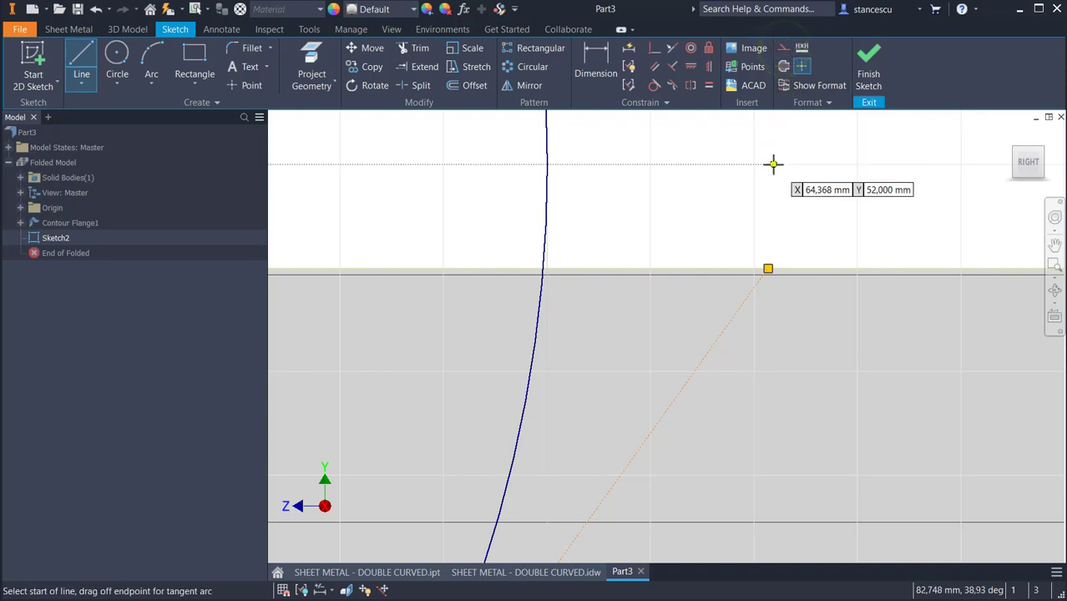
pyautogui.press('Escape')
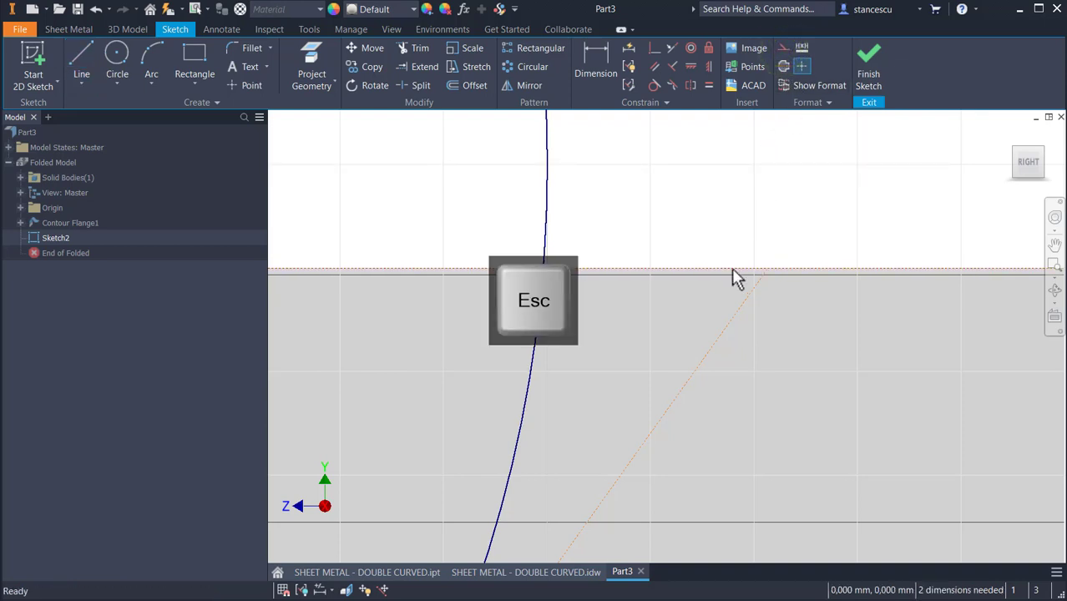
pyautogui.click(737, 315)
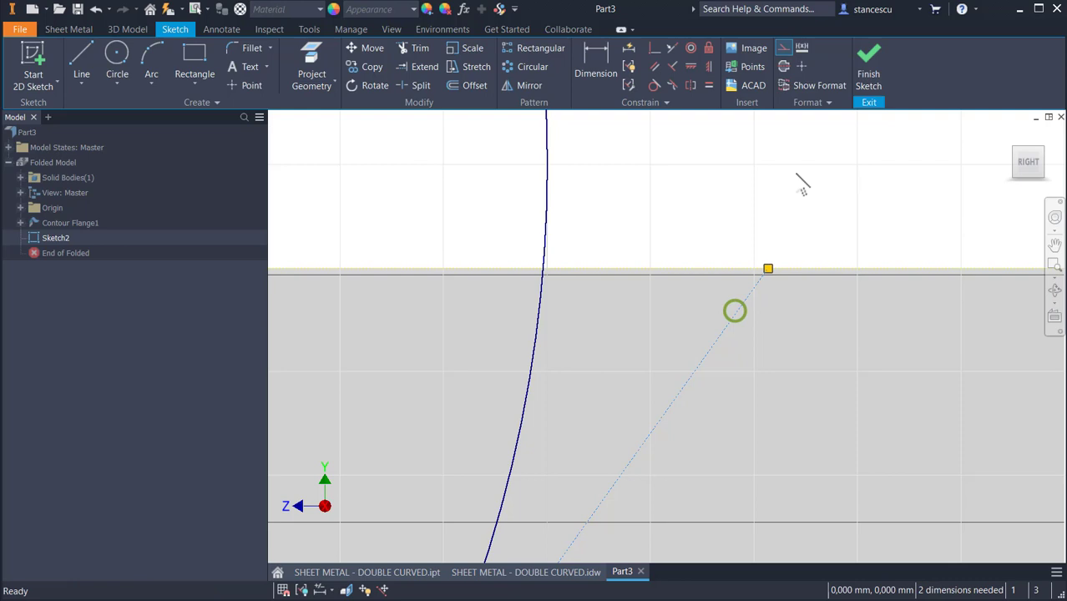
pyautogui.click(782, 48)
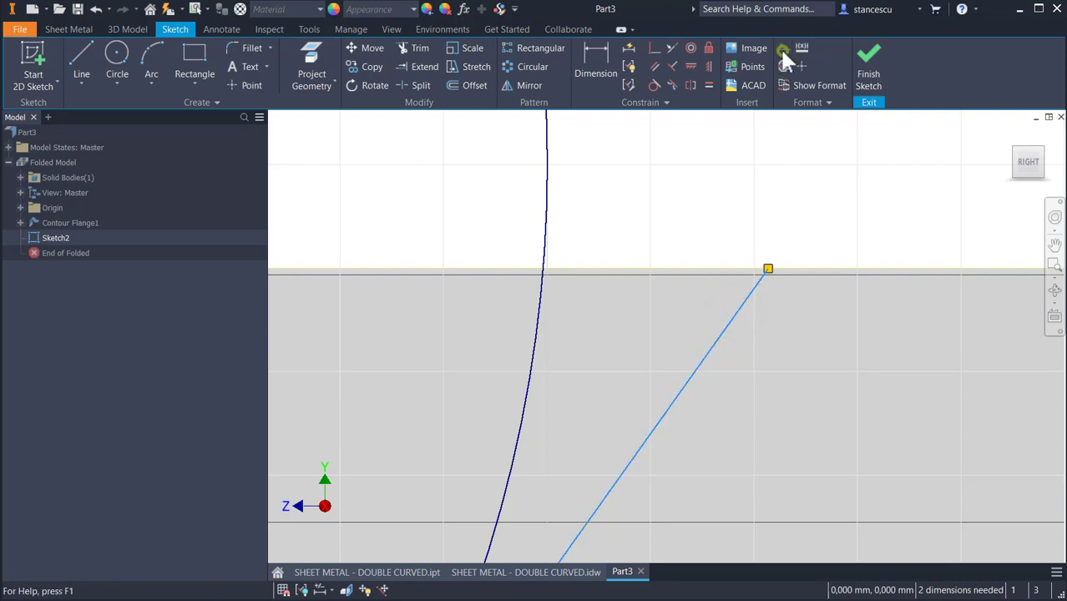
pyautogui.click(729, 187)
pyautogui.scroll(-5, 731, 205)
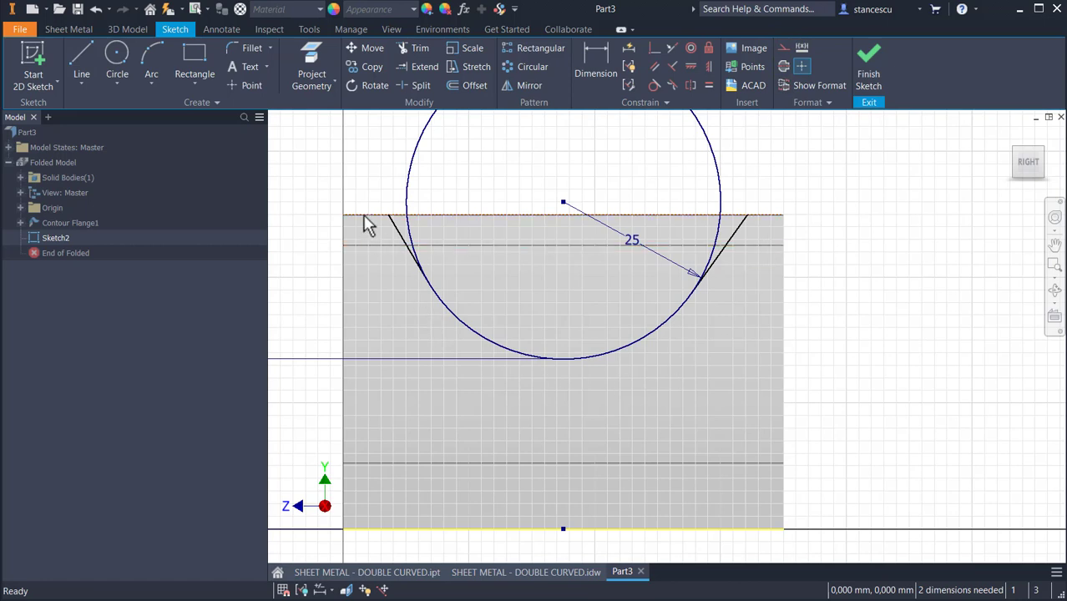
# Step: Apply an equal constraint to the two tangent lines on either side of the circle
pyautogui.click(709, 86)
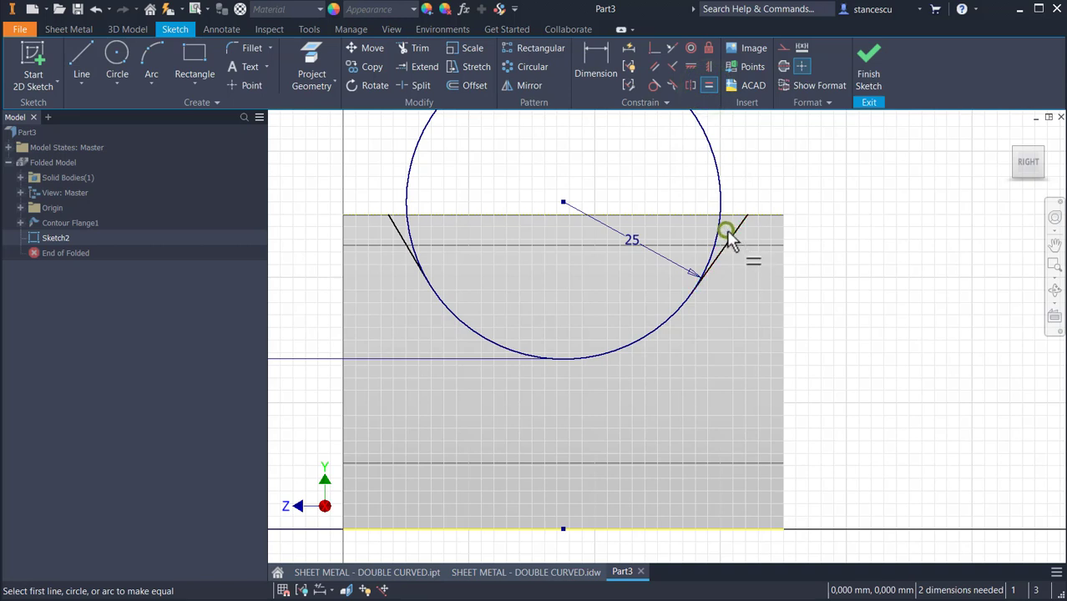
pyautogui.click(734, 239)
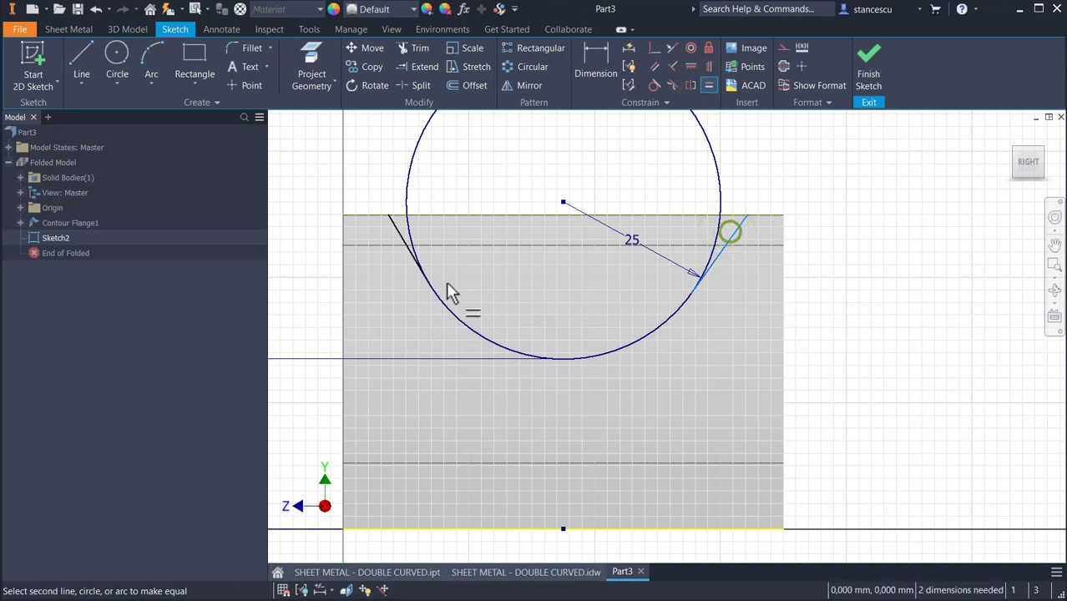
pyautogui.click(408, 244)
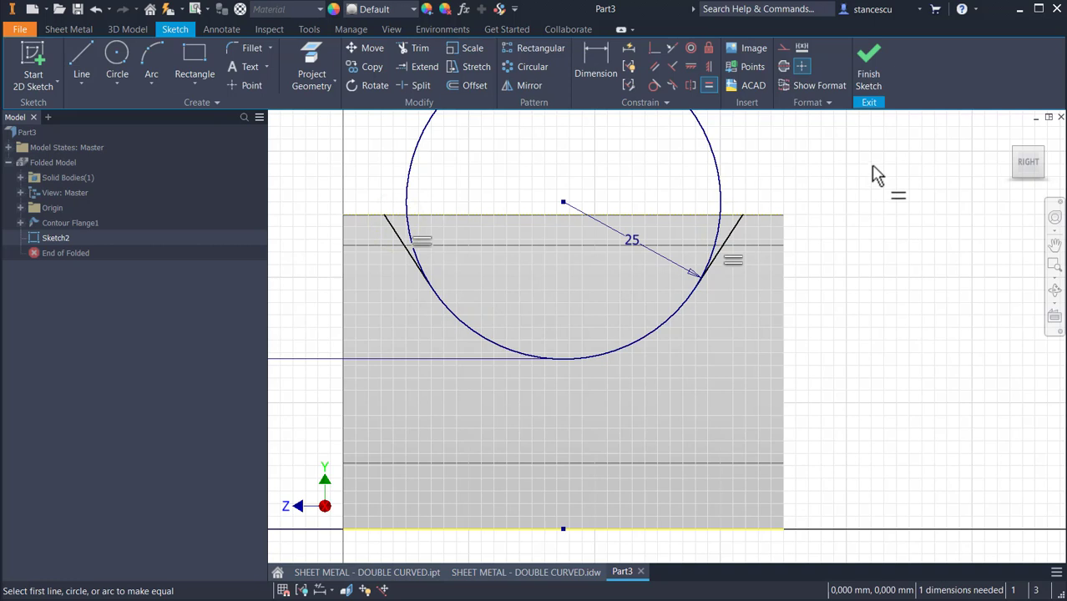
# Step: Trim the circle down to its lower arc between the two tangent points
pyautogui.moveTo(875, 173); pyautogui.dragTo(923, 291, button='middle')
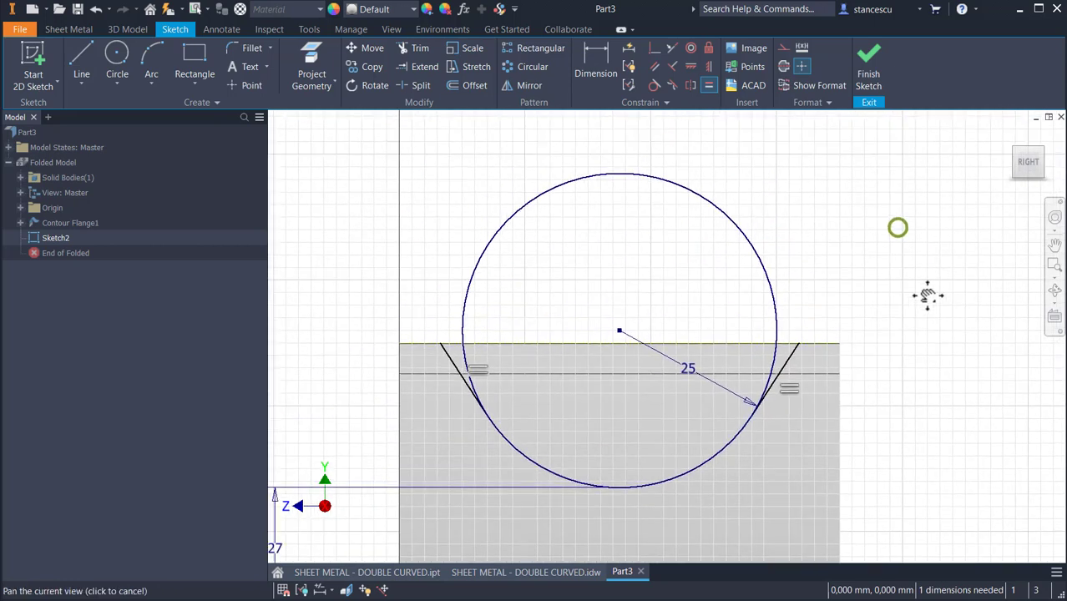
pyautogui.click(412, 51)
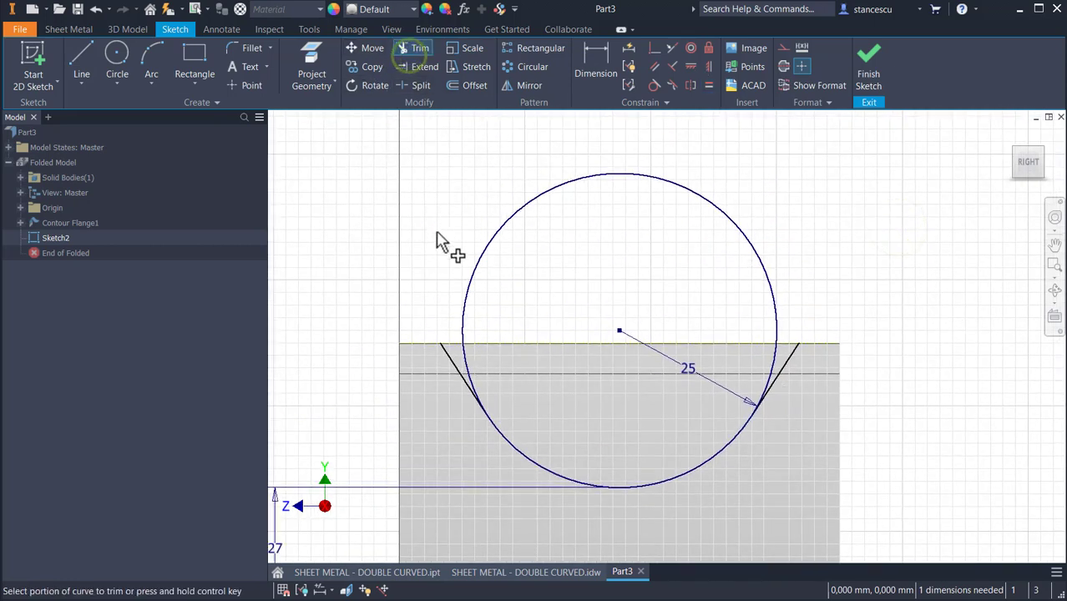
pyautogui.click(465, 307)
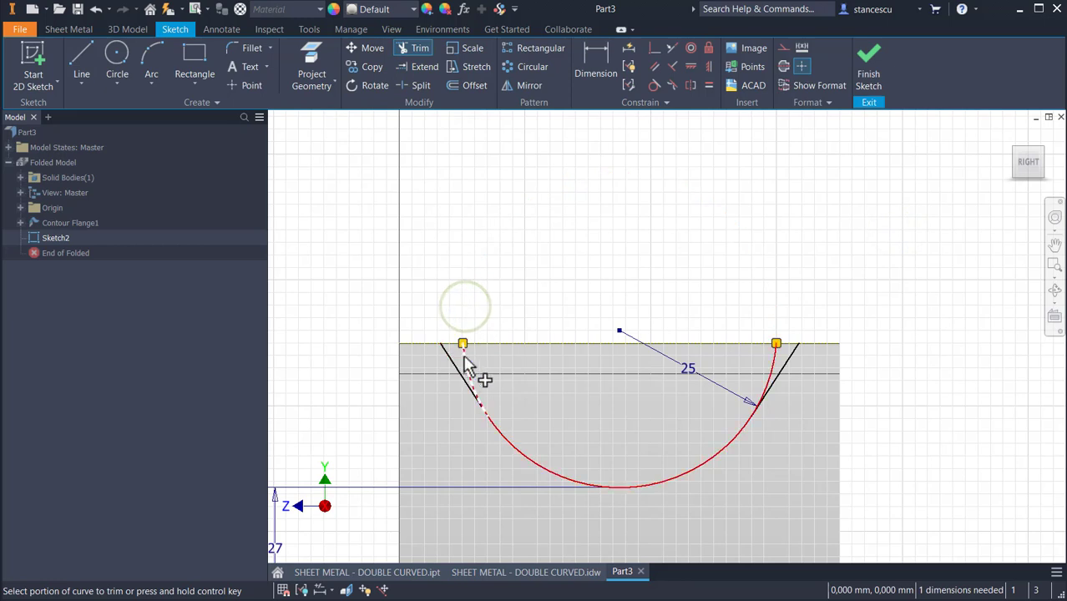
pyautogui.click(463, 356)
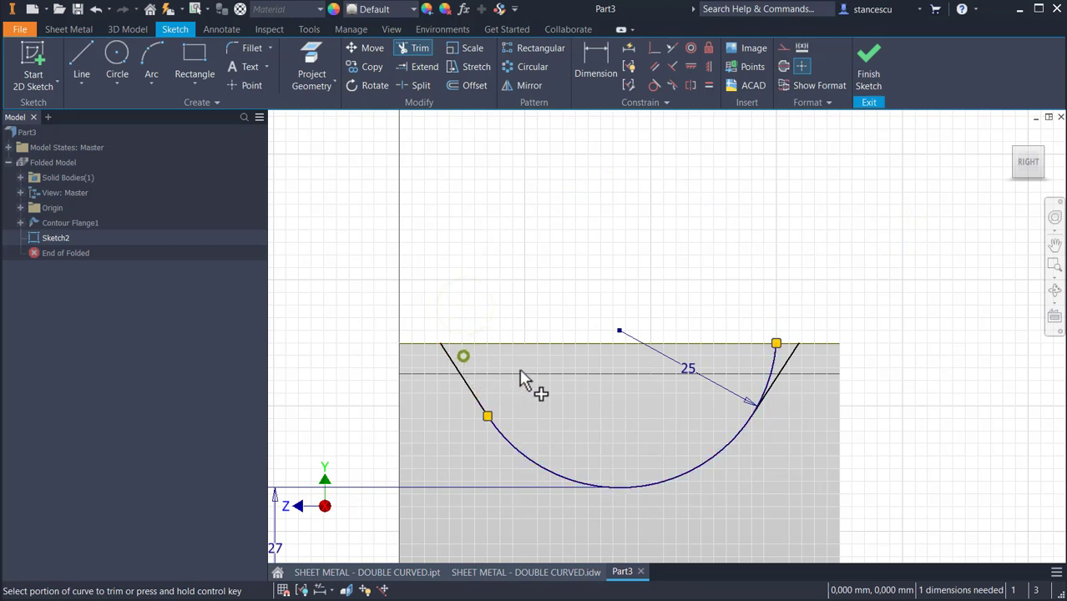
pyautogui.click(771, 374)
# Step: Dimension the gap along the upper edge from the part's corner to the nearer tangent line's endpoint as 7,5 mm
pyautogui.click(595, 61)
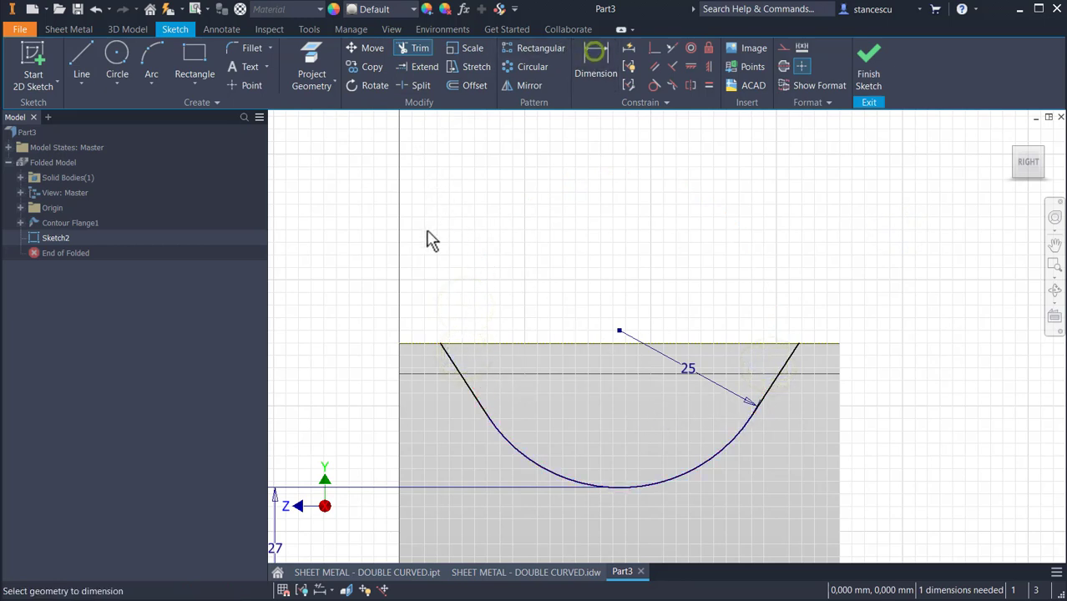
pyautogui.click(441, 343)
pyautogui.click(400, 344)
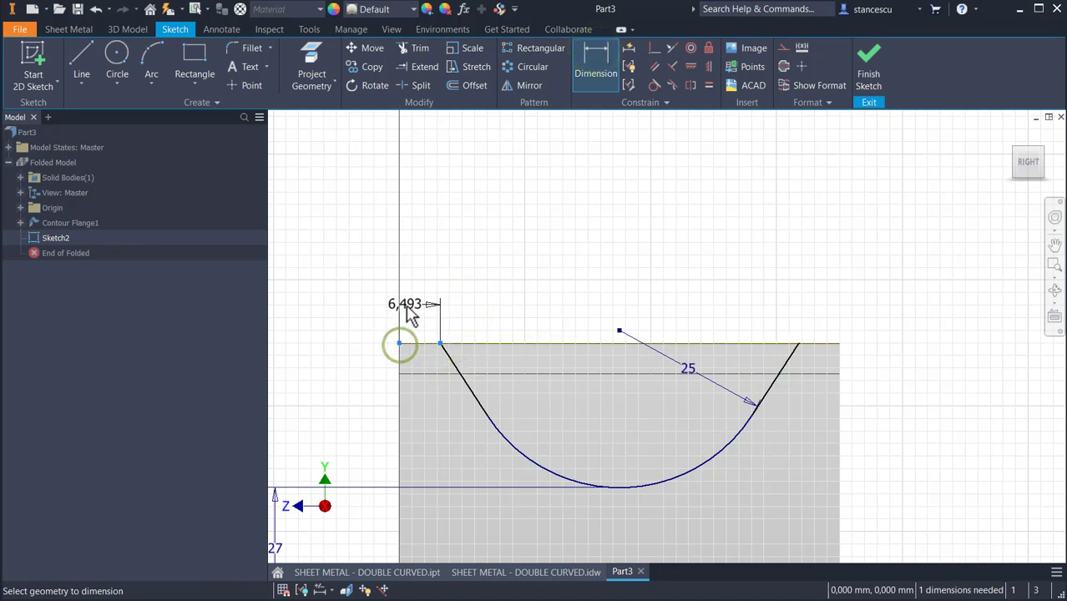
pyautogui.click(409, 313)
pyautogui.write('7')
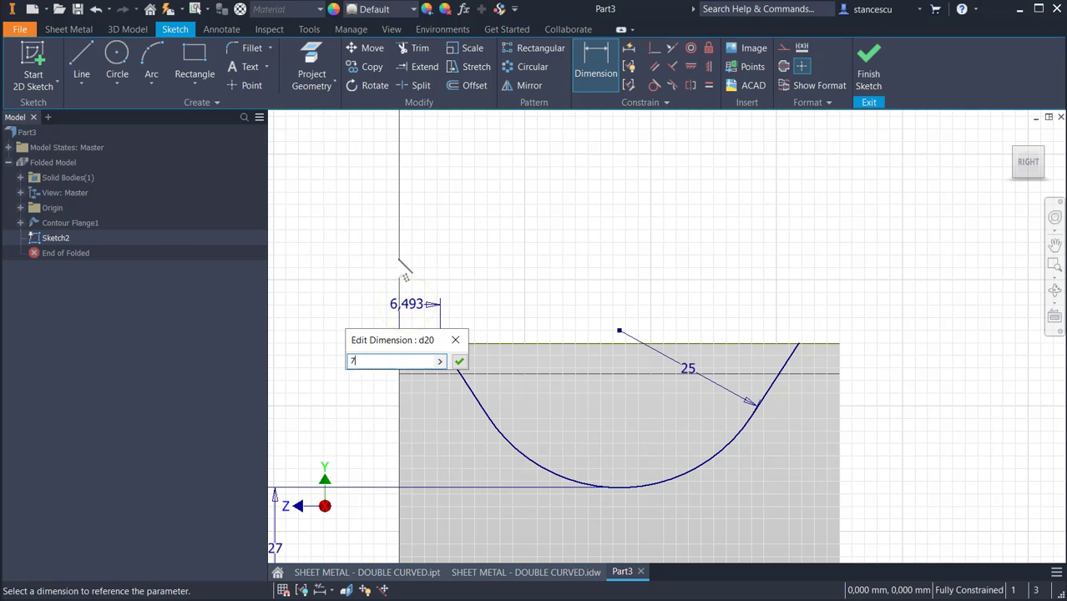
pyautogui.write(',5')
pyautogui.press('Return')
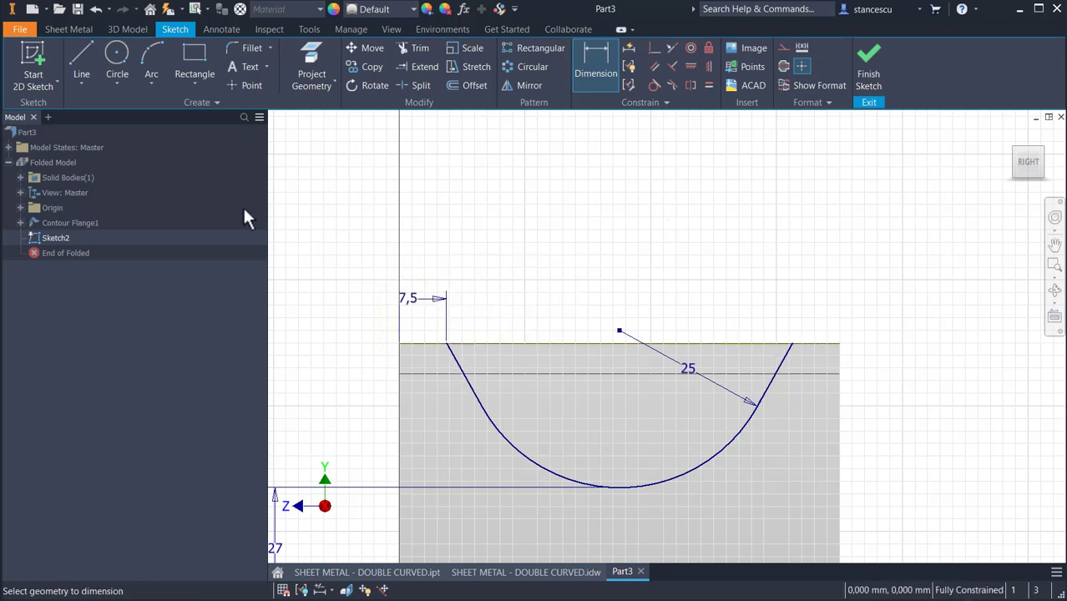
# Step: Close the cutout profile with a straight line between the upper ends of the tangent lines and finish the sketch
pyautogui.click(81, 46)
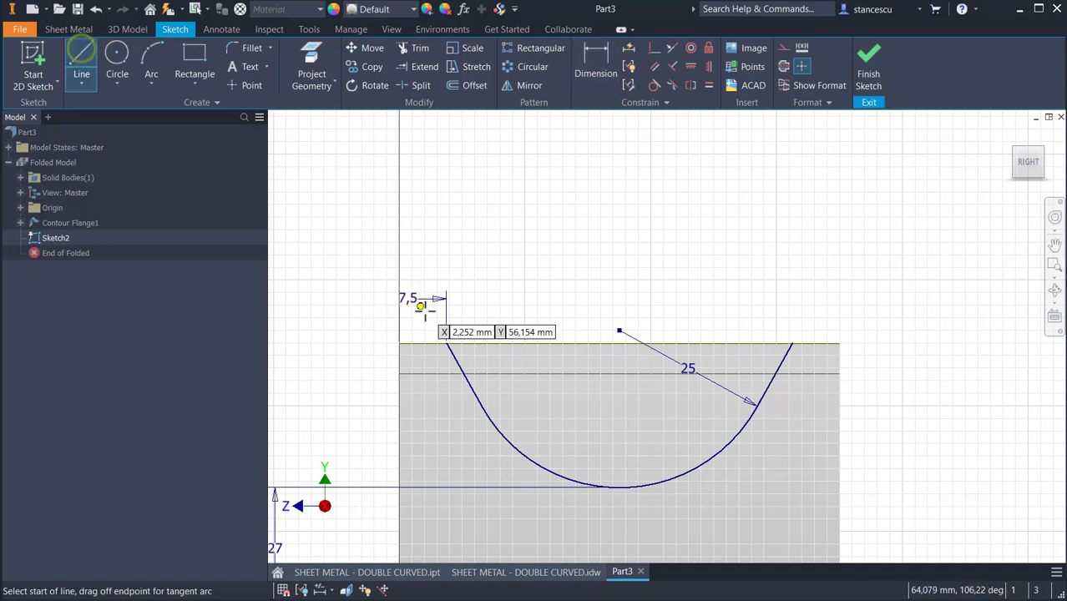
pyautogui.click(447, 342)
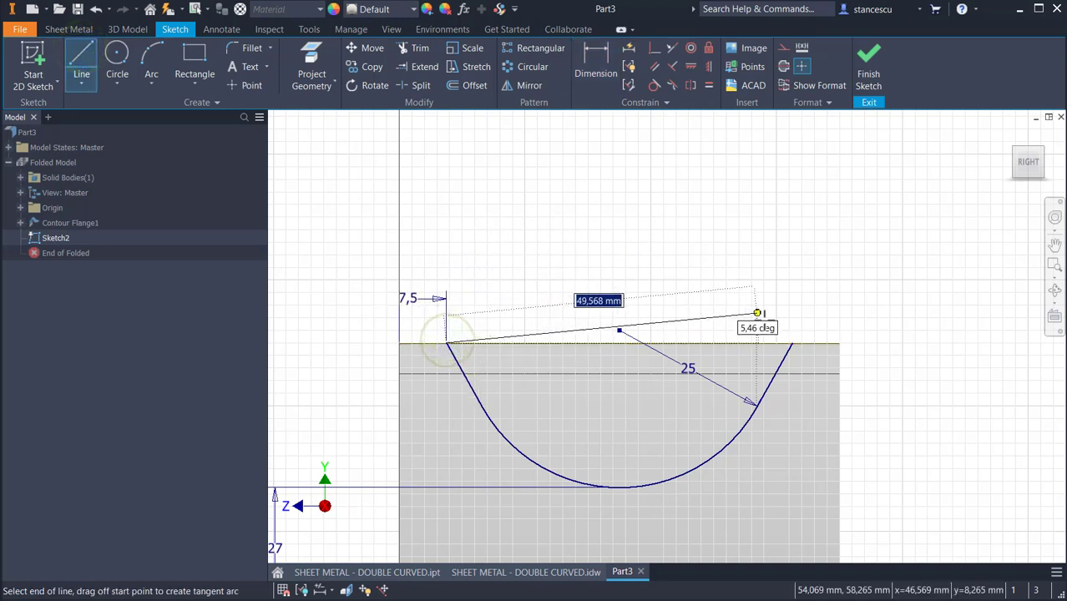
pyautogui.click(792, 342)
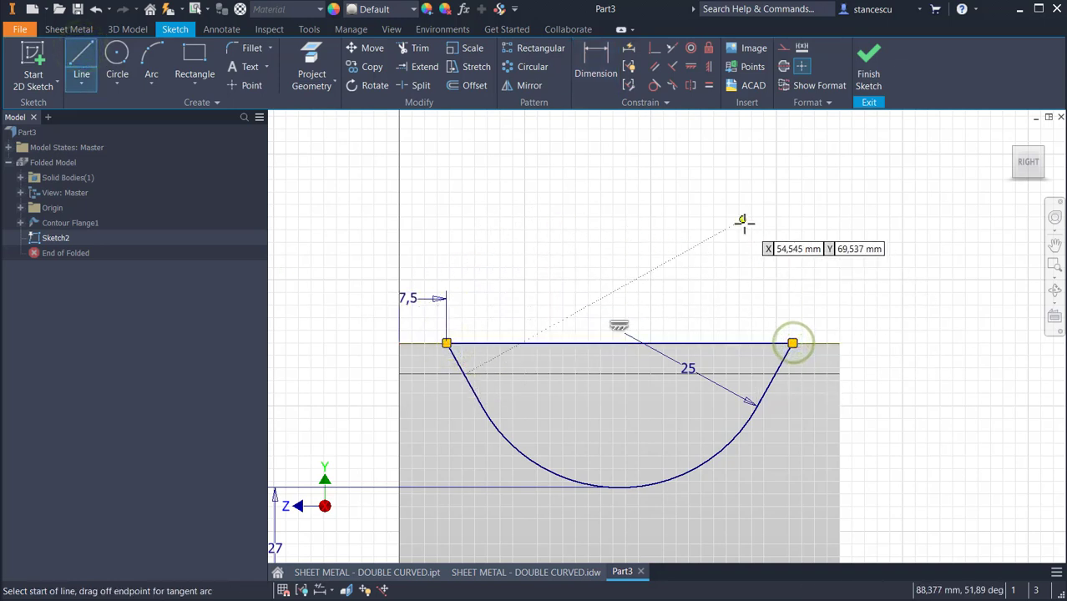
pyautogui.press('Escape')
pyautogui.click(875, 68)
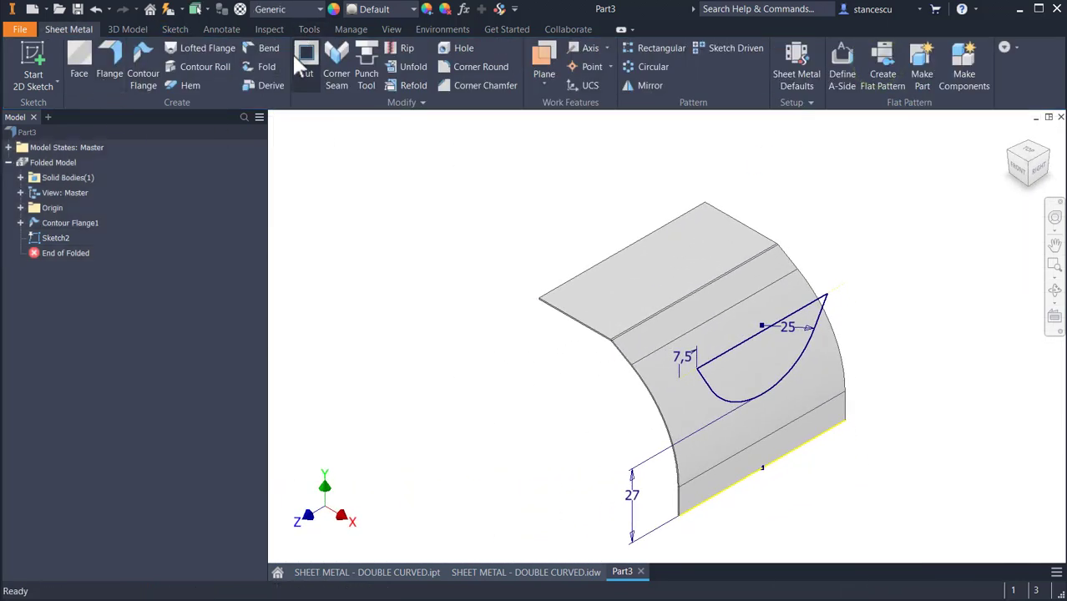
# Step: Cut the closed profile through the sheet metal part with the extents set to All
pyautogui.click(299, 61)
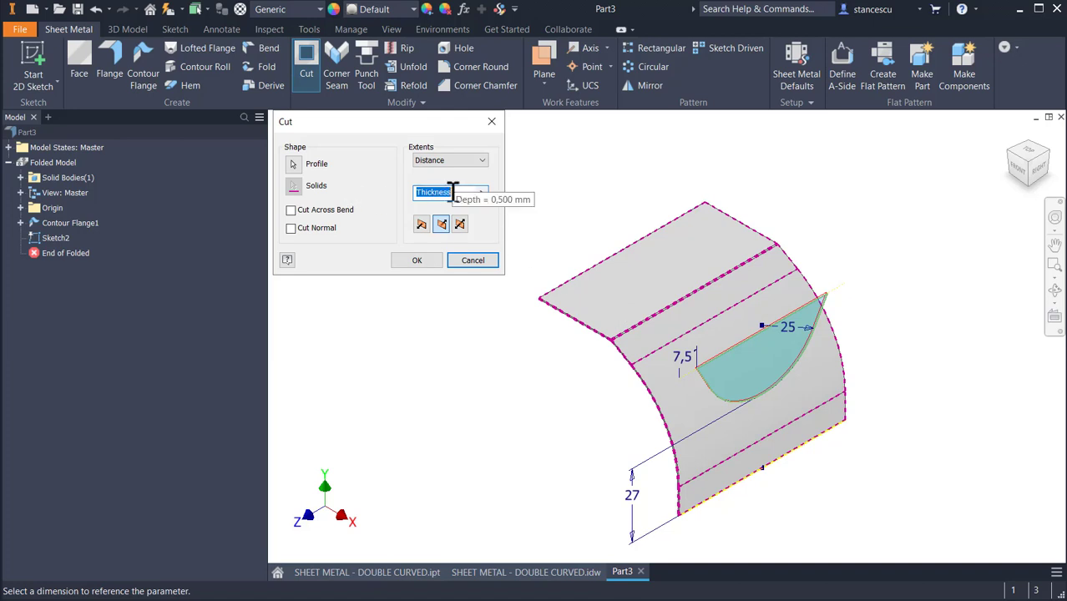
pyautogui.click(457, 159)
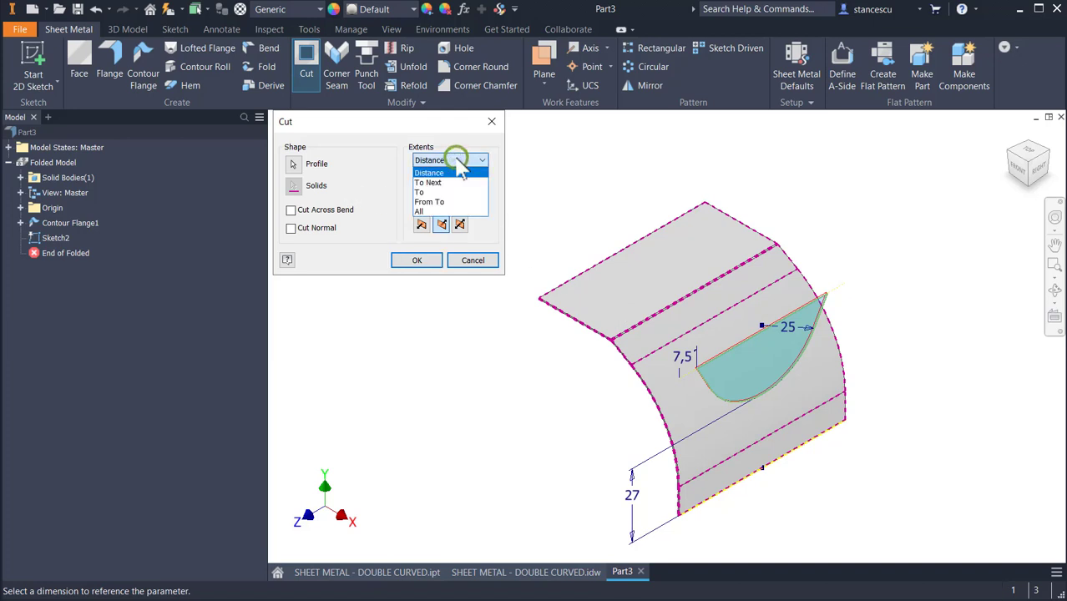
pyautogui.click(430, 211)
pyautogui.click(441, 224)
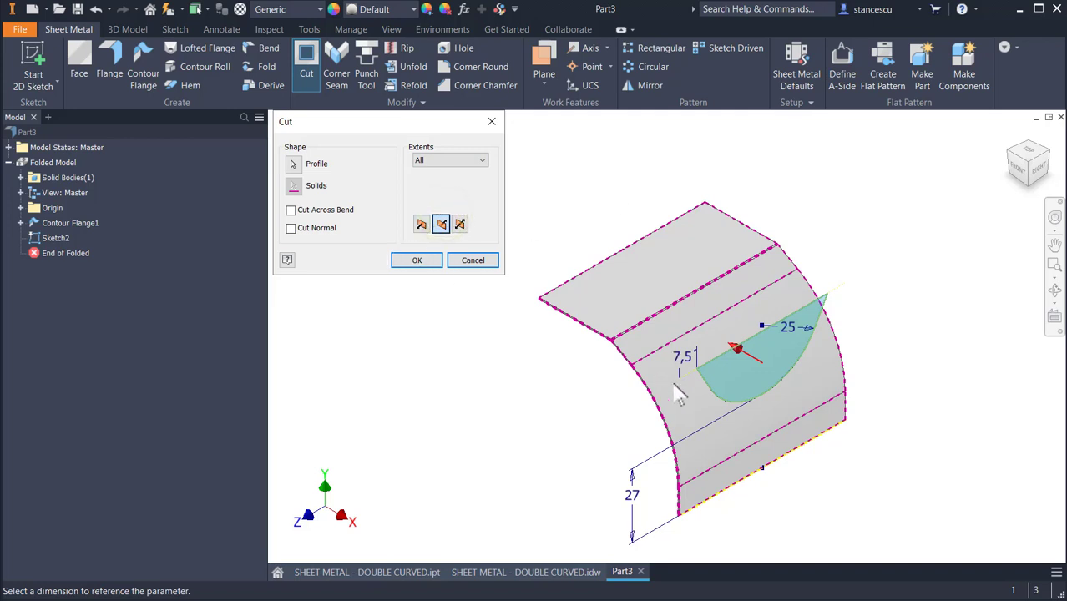
pyautogui.click(417, 260)
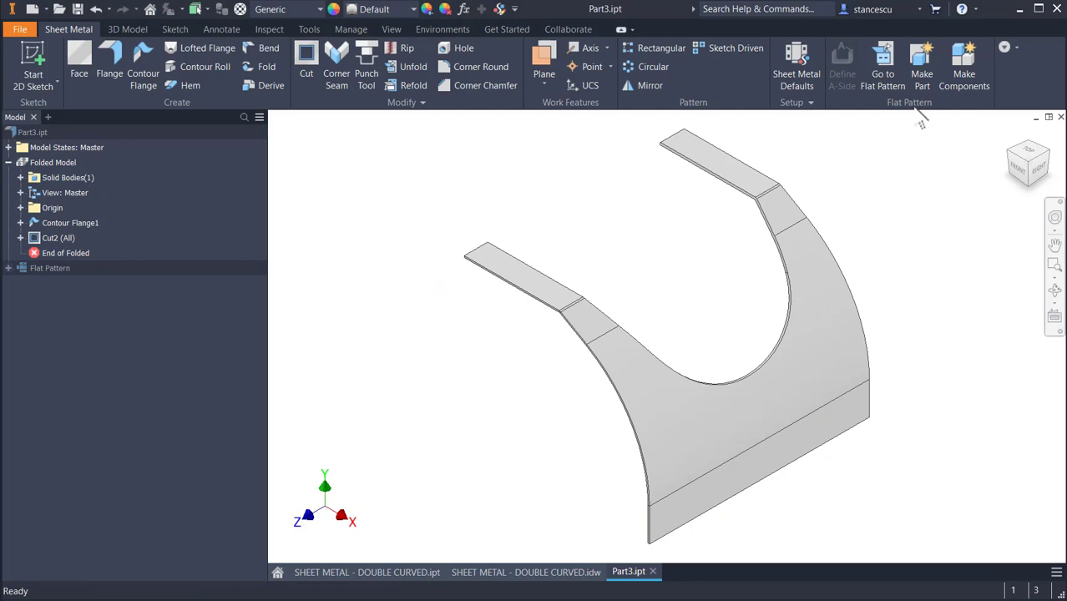
# Step: View the part's flat pattern and return to the folded model
pyautogui.click(881, 57)
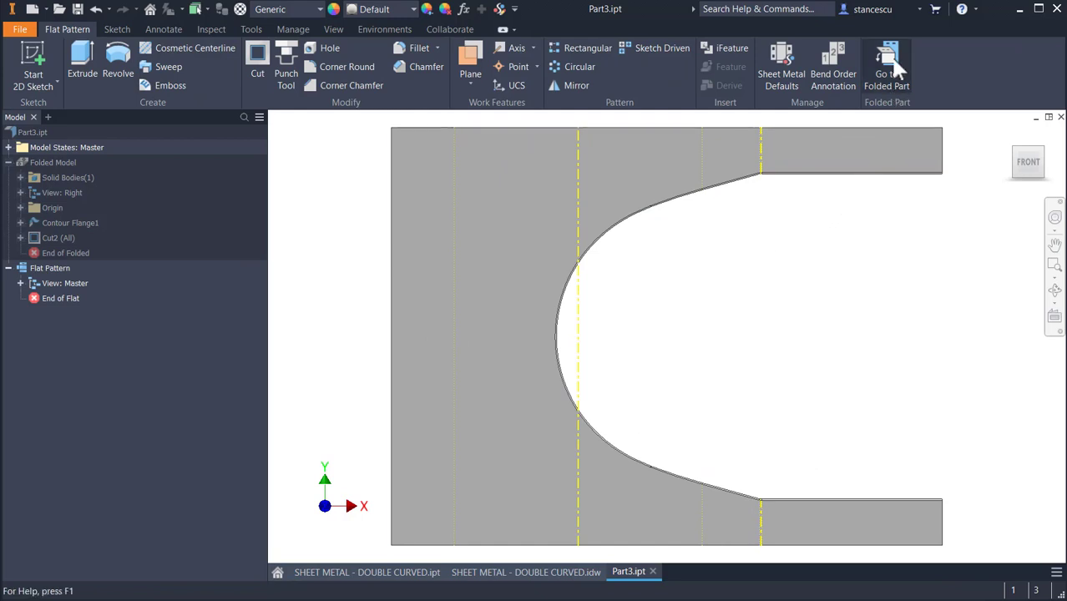
pyautogui.click(890, 55)
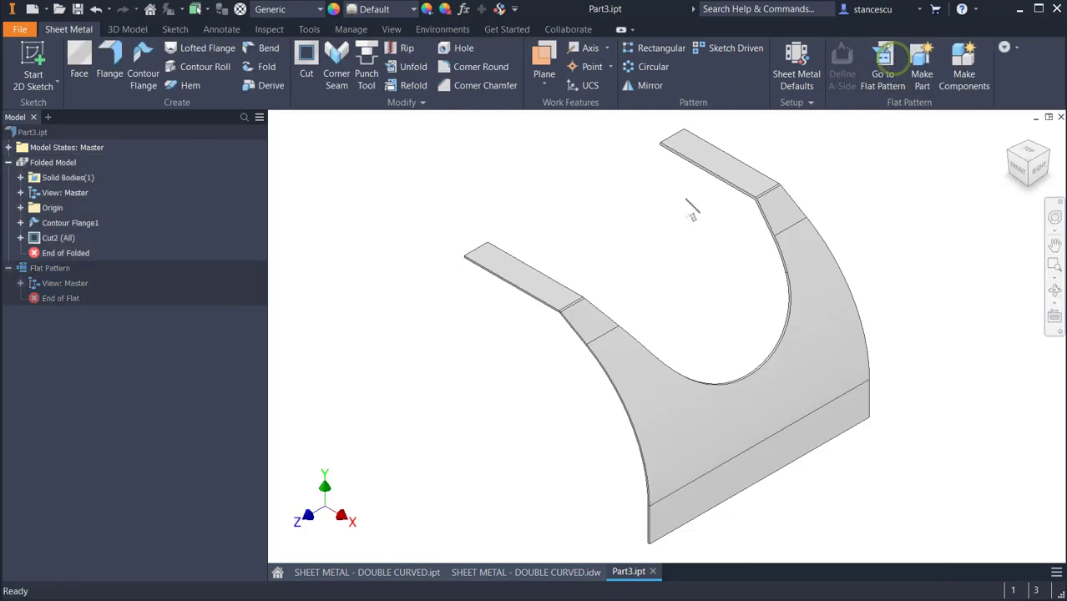
# Step: Assign the Stainless Steel material from the Inventor Material Library to the part
pyautogui.click(266, 13)
pyautogui.click(321, 10)
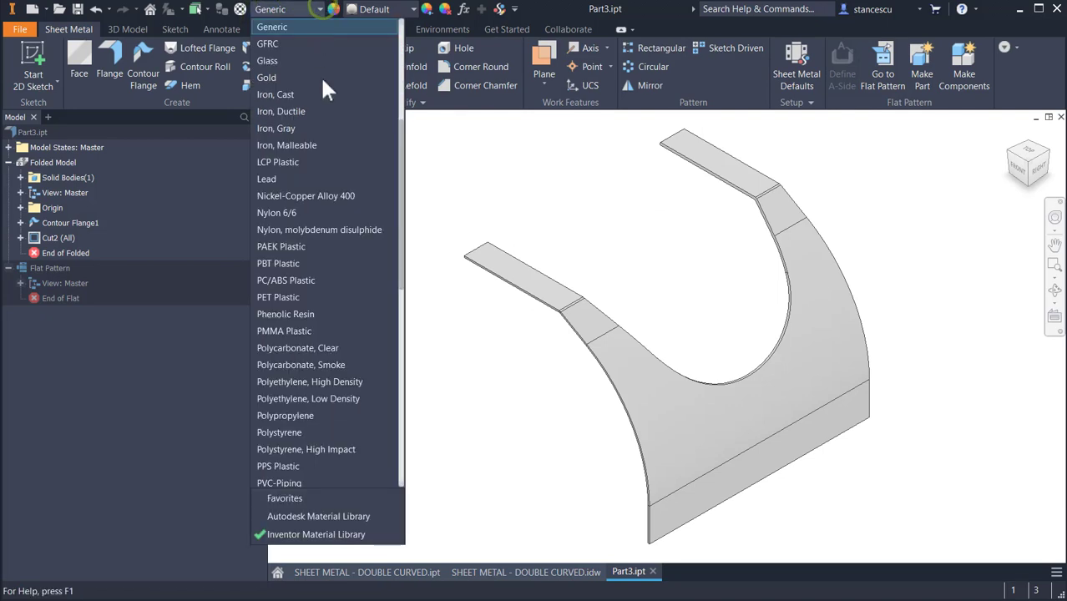
pyautogui.scroll(-8, 349, 338)
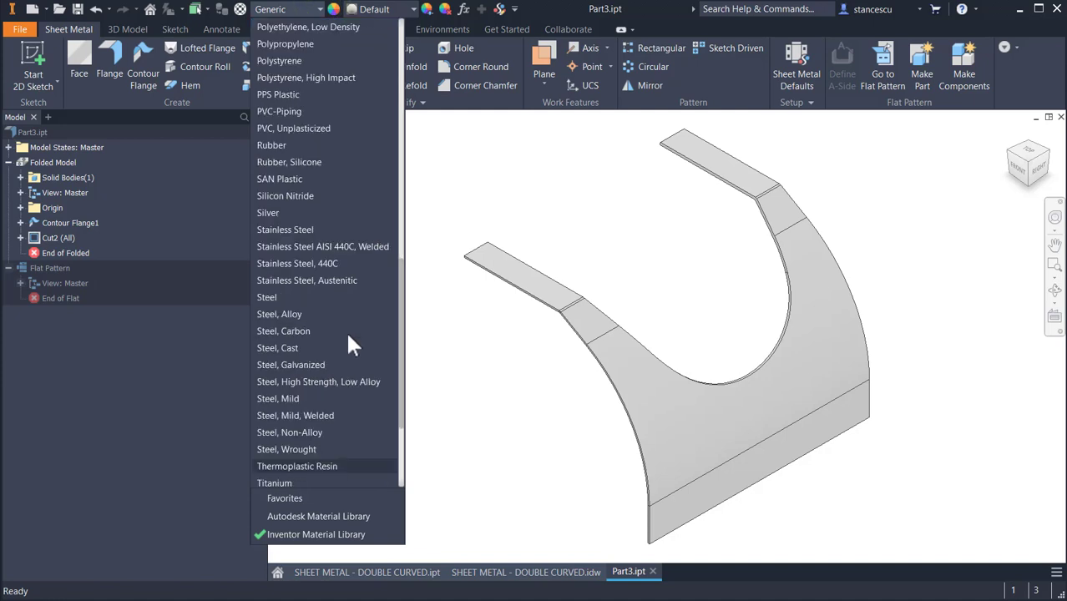
pyautogui.click(302, 227)
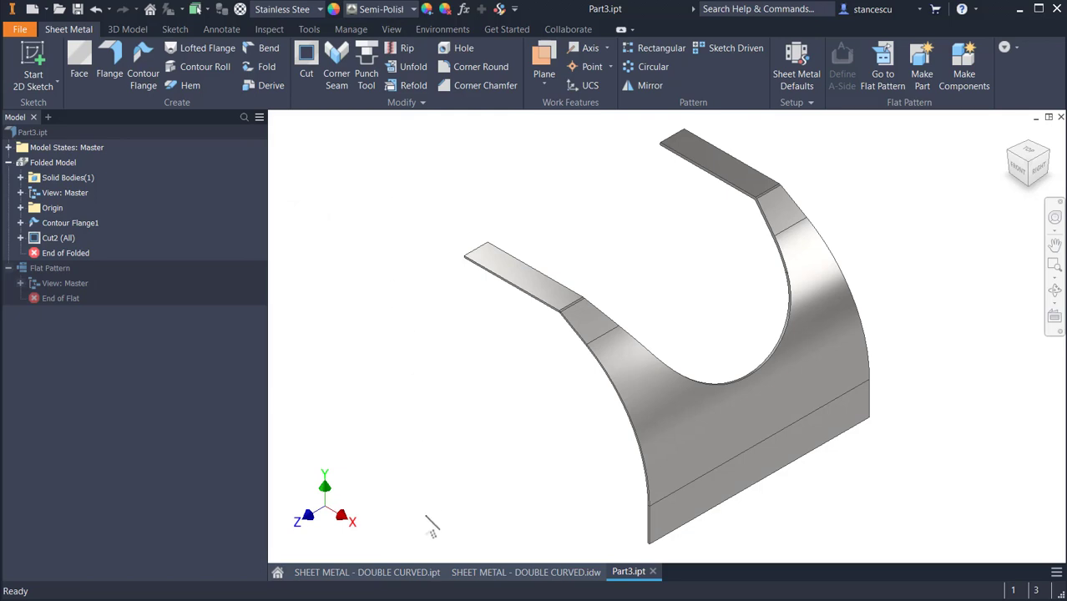
# Step: Review the dimensioned views in SHEET METAL - DOUBLE CURVED.idw and return to Part3.ipt
pyautogui.click(527, 571)
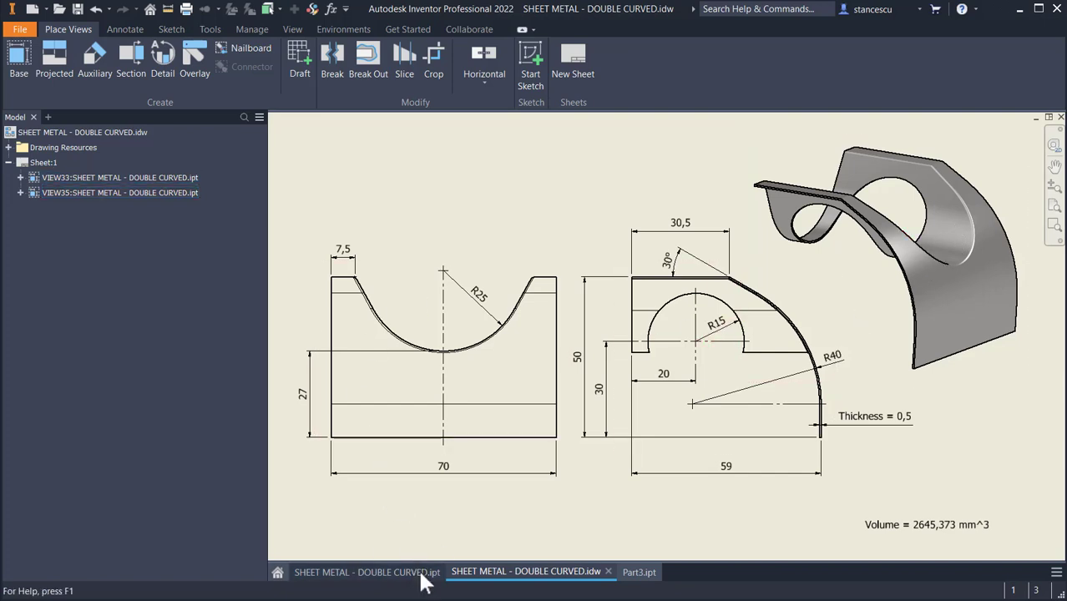
pyautogui.click(637, 576)
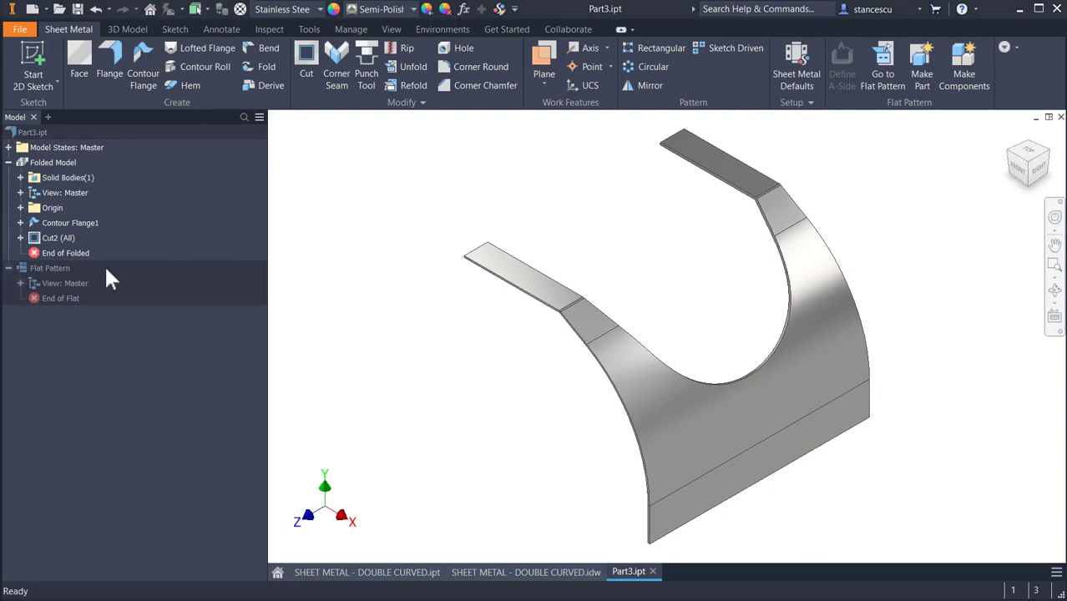
# Step: Delete the flat pattern from the part, including its associated drawing views
pyautogui.rightClick(41, 266)
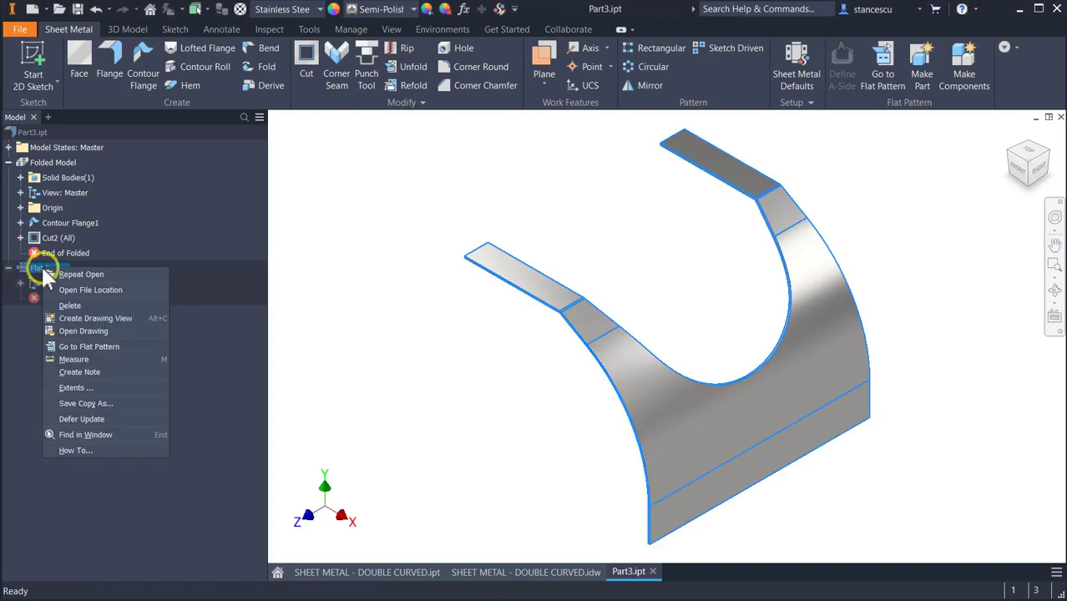
pyautogui.click(78, 305)
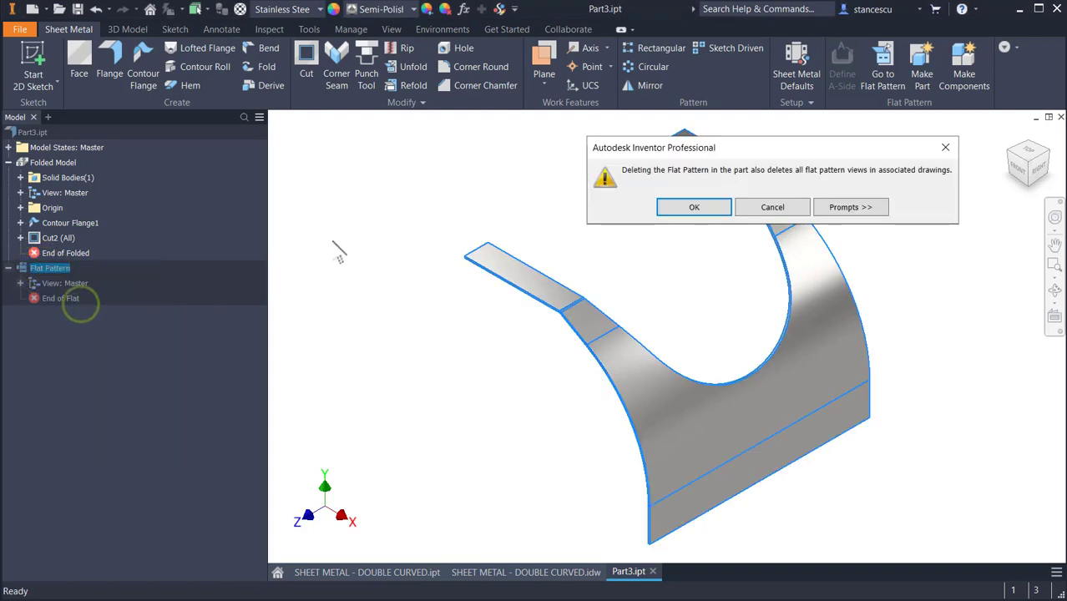
pyautogui.click(694, 209)
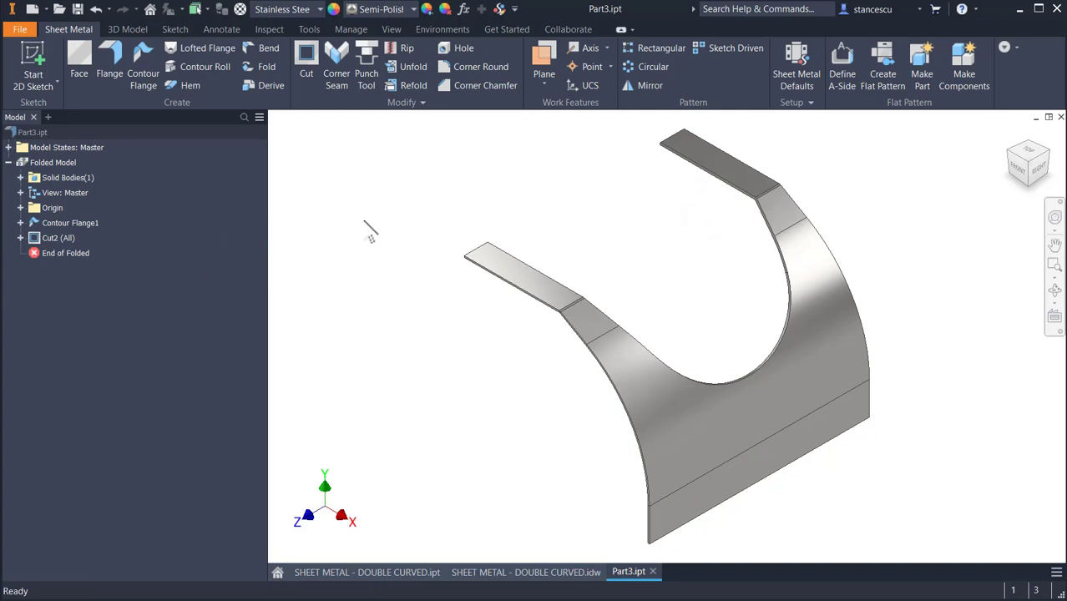
# Step: Start a 2D sketch on the thin end face of one upper tab
pyautogui.keyDown('shift'); pyautogui.moveTo(369, 201); pyautogui.dragTo(789, 344, button='middle'); pyautogui.keyUp('shift')
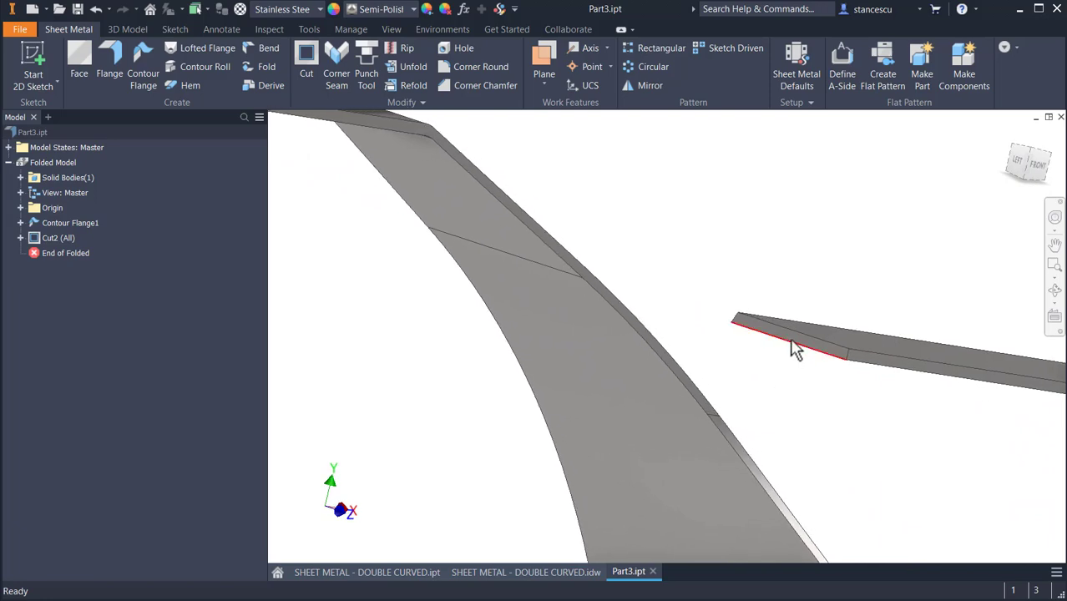
pyautogui.scroll(2, 792, 350)
pyautogui.click(798, 342)
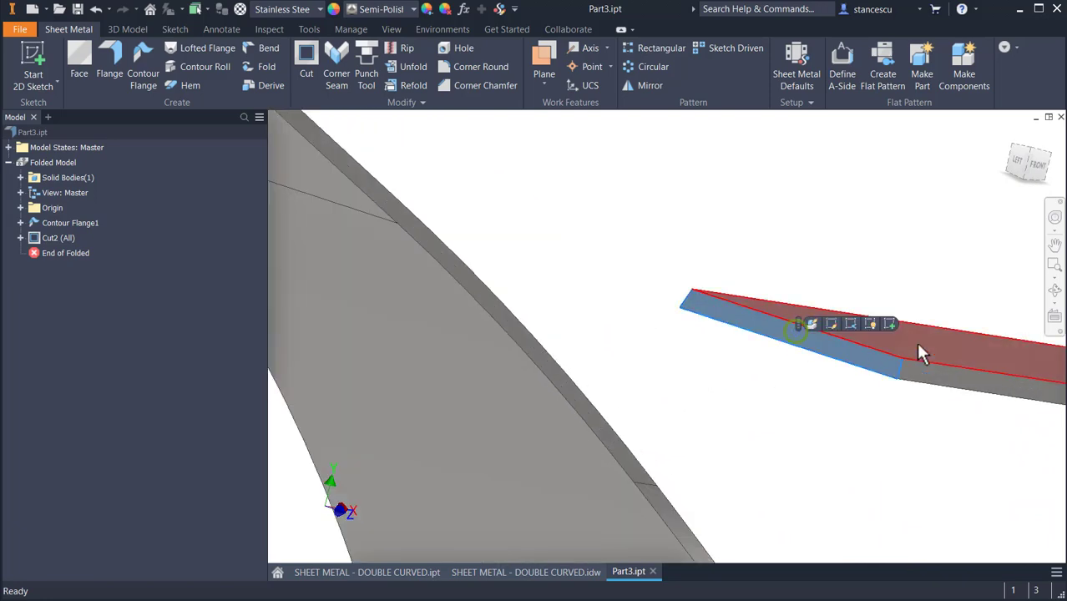
pyautogui.click(890, 324)
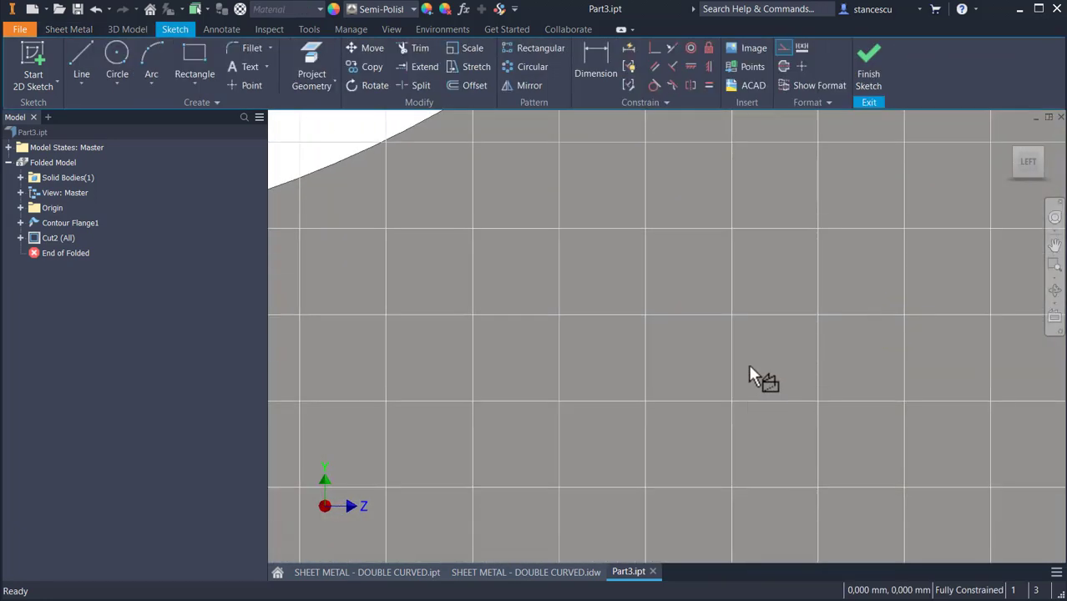
pyautogui.press('Home')
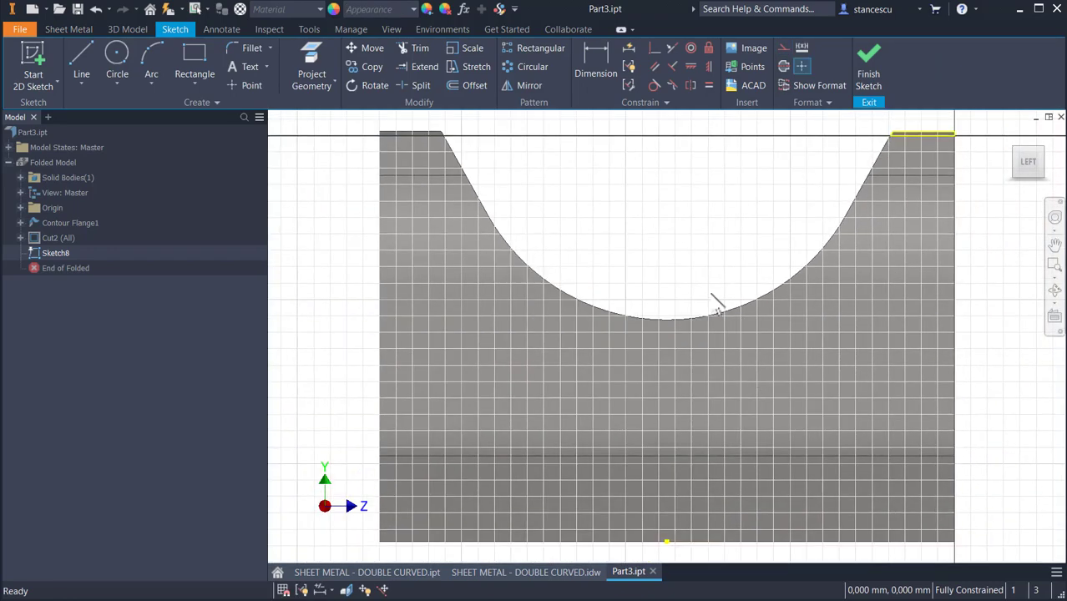
# Step: Convert the projected end-face edges of the tab to construction geometry
pyautogui.click(910, 134)
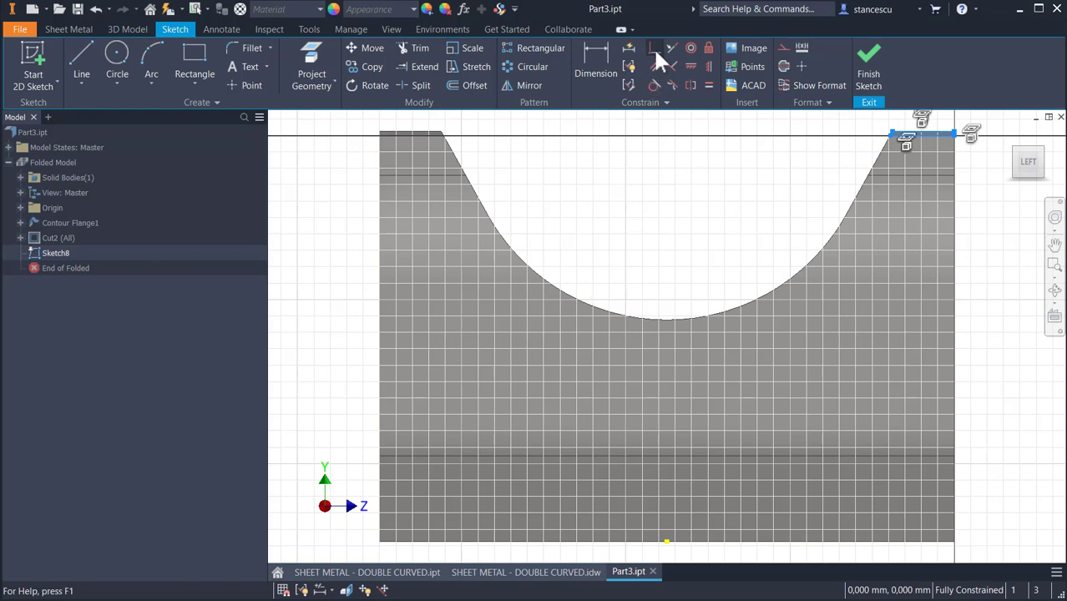
pyautogui.click(783, 49)
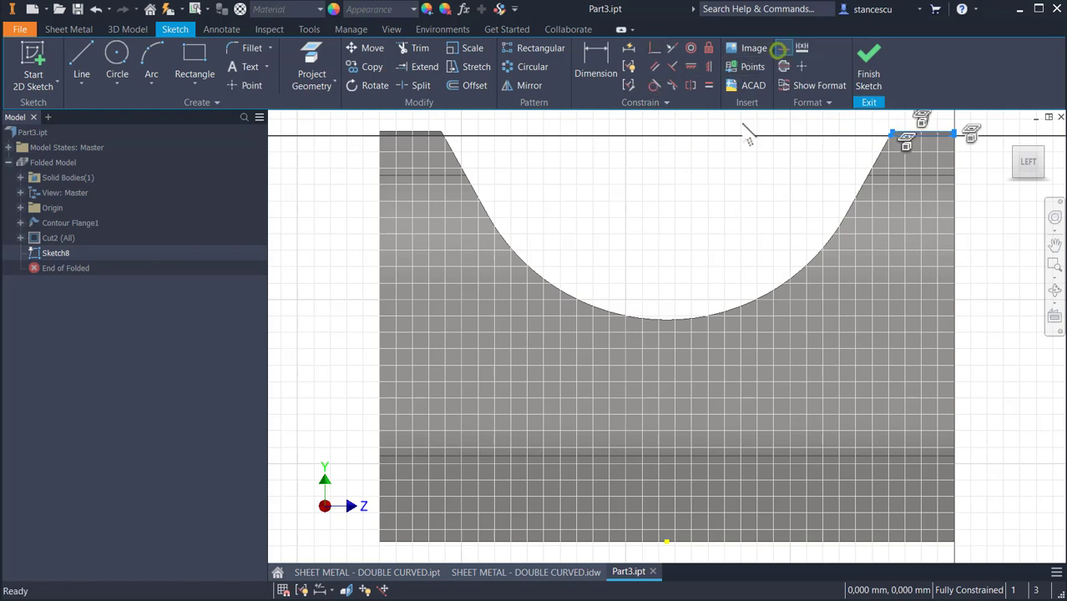
pyautogui.click(707, 157)
pyautogui.moveTo(692, 200); pyautogui.dragTo(669, 244, button='middle')
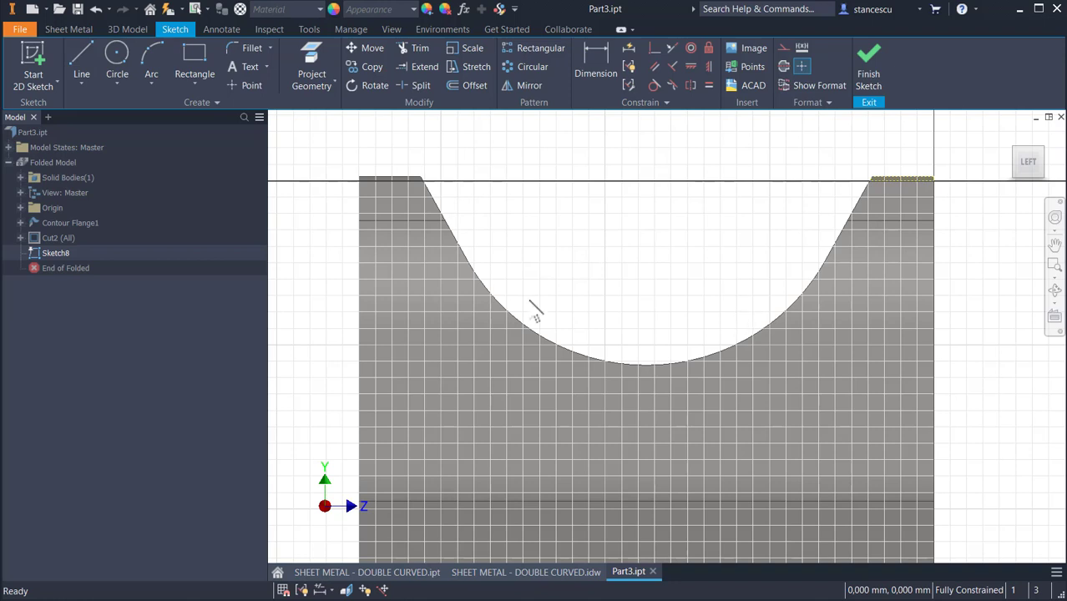
# Step: Sketch an open line, tangent arc and line profile inside the cutout, with the first line about 9.3 mm long at about 59°
pyautogui.click(79, 55)
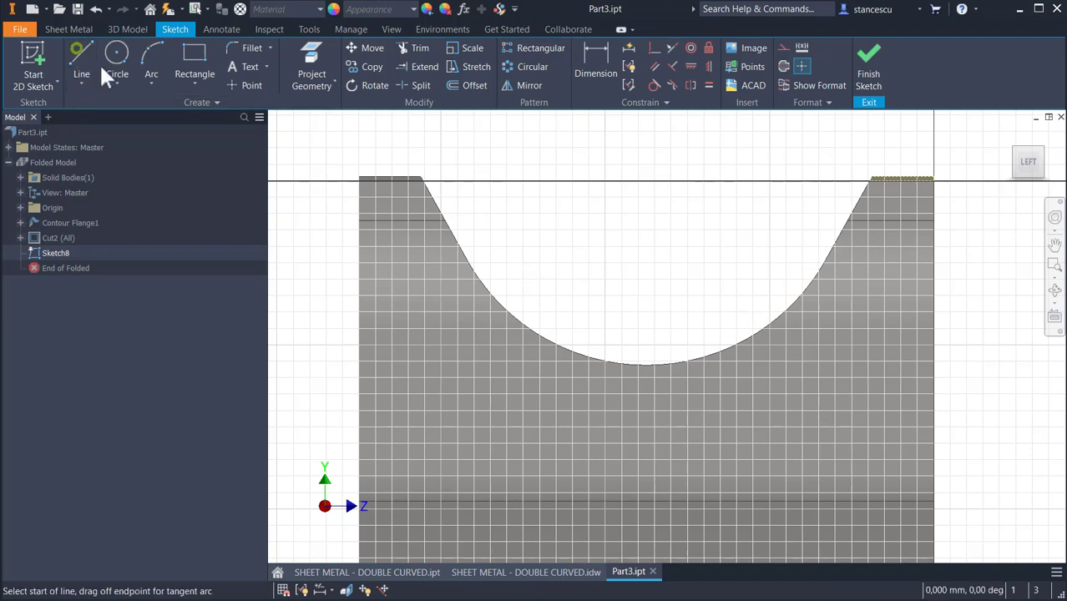
pyautogui.click(452, 157)
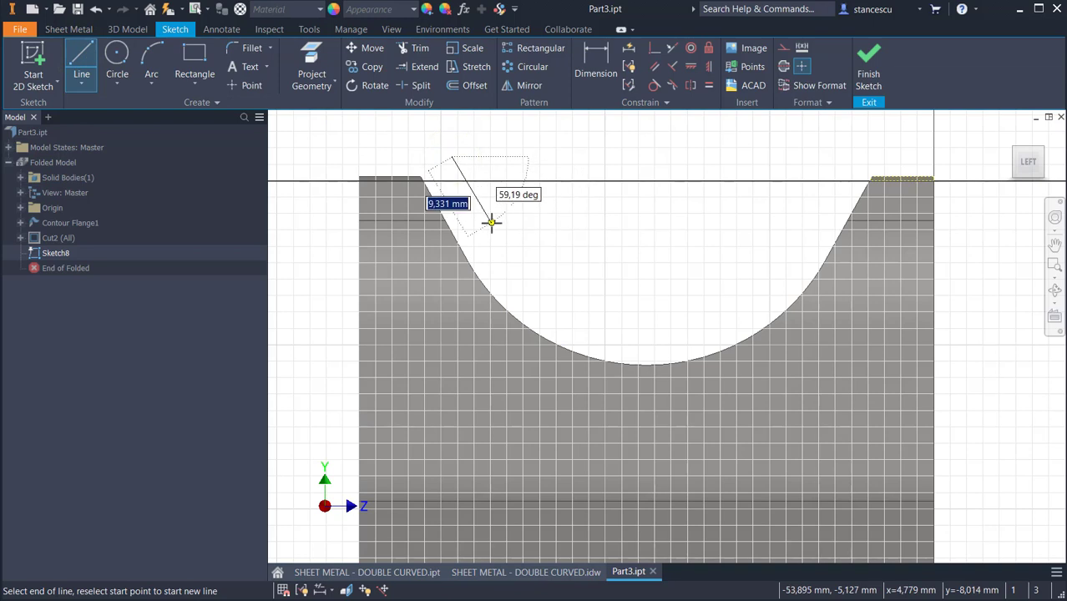
pyautogui.click(491, 221)
pyautogui.moveTo(491, 222); pyautogui.dragTo(789, 222)
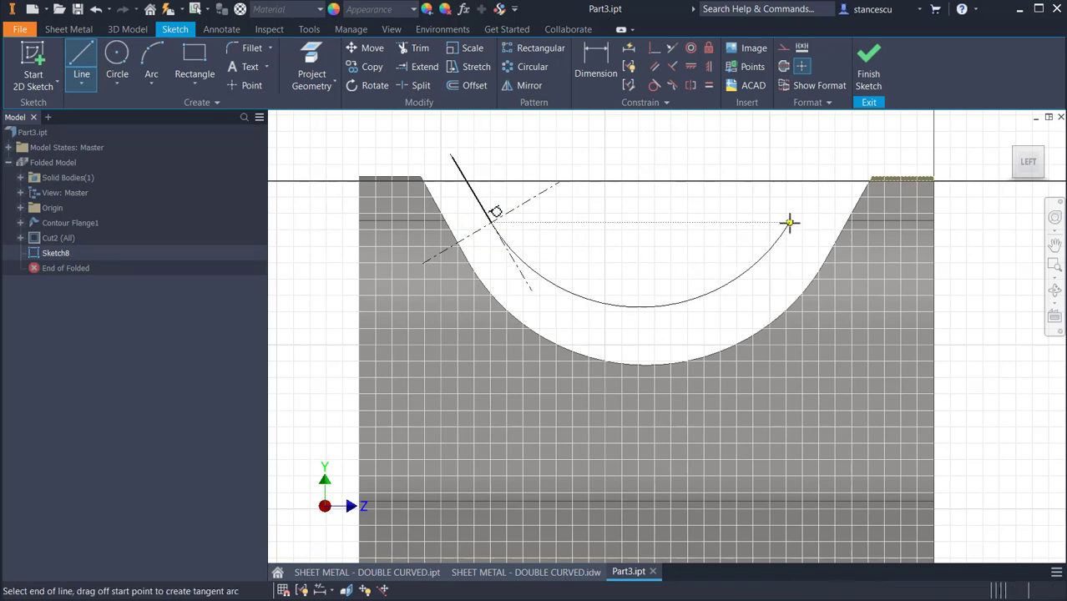
pyautogui.click(832, 144)
pyautogui.press('Escape')
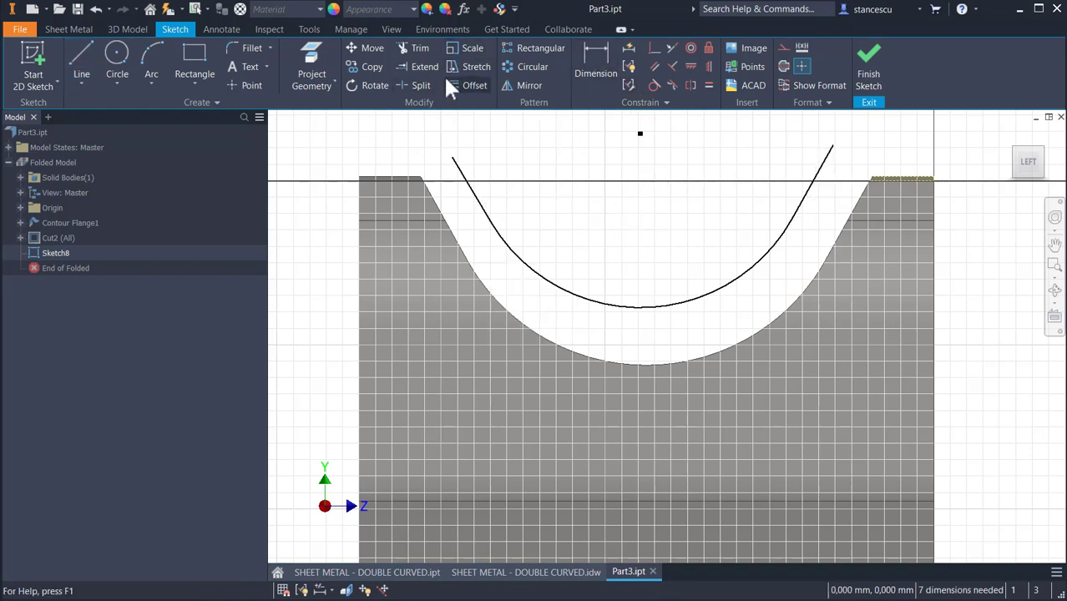
# Step: Project the cutout's curved edge into the sketch and convert it to construction geometry
pyautogui.click(311, 74)
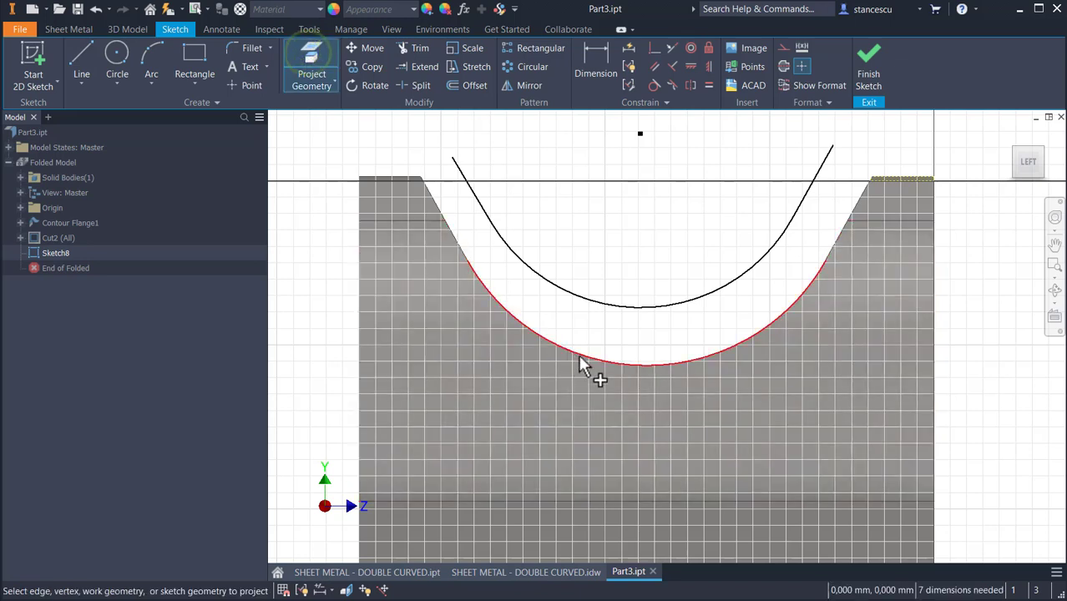
pyautogui.click(639, 365)
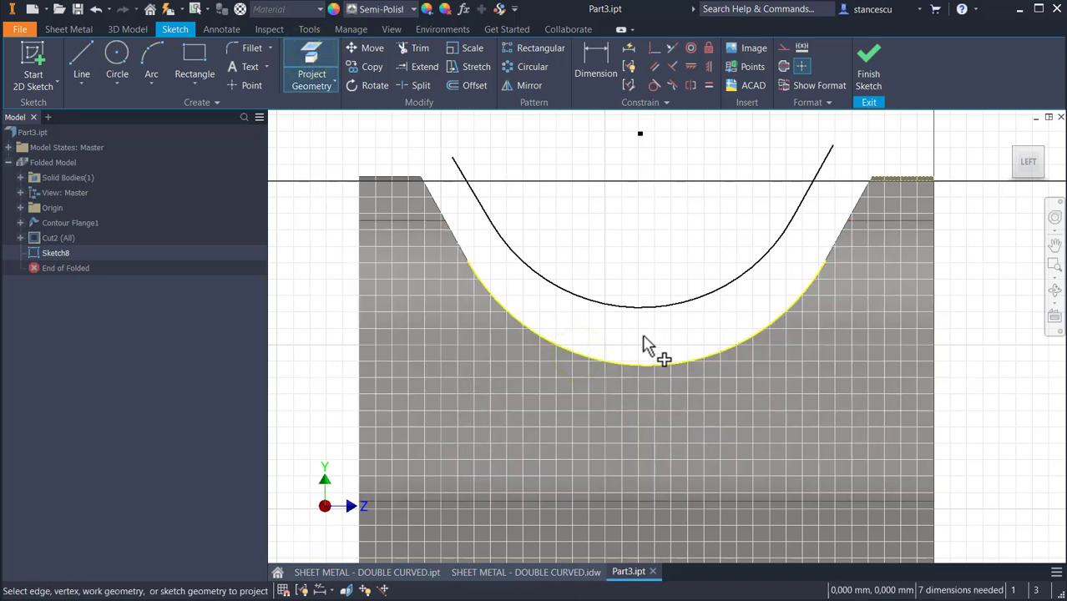
pyautogui.press('Escape')
pyautogui.click(629, 361)
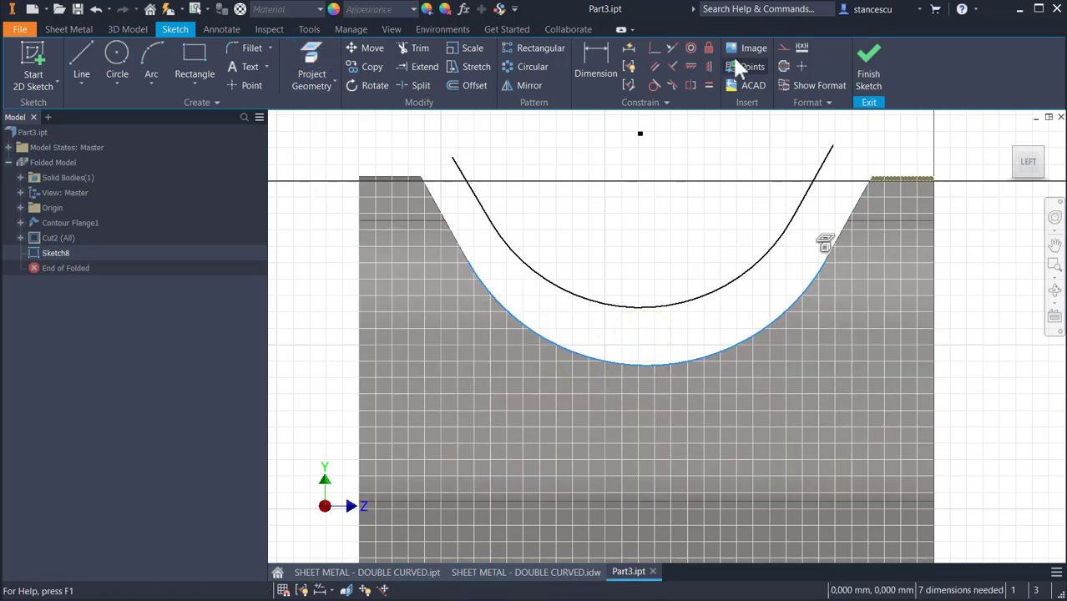
pyautogui.click(782, 50)
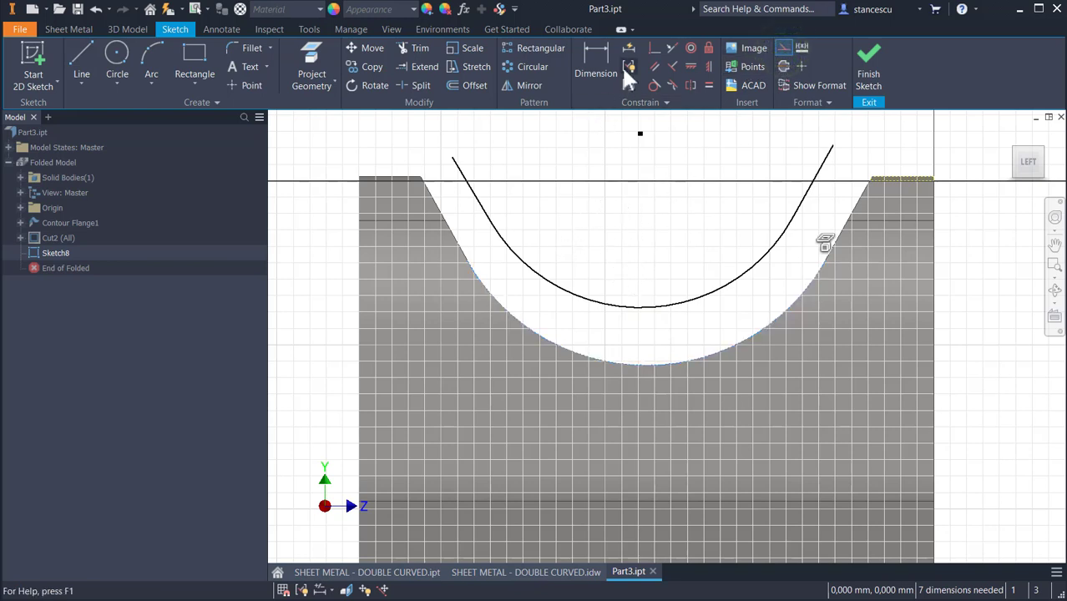
# Step: Constrain both ends of the sketched arc coincident with the matching endpoints of the projected cutout arc
pyautogui.click(652, 48)
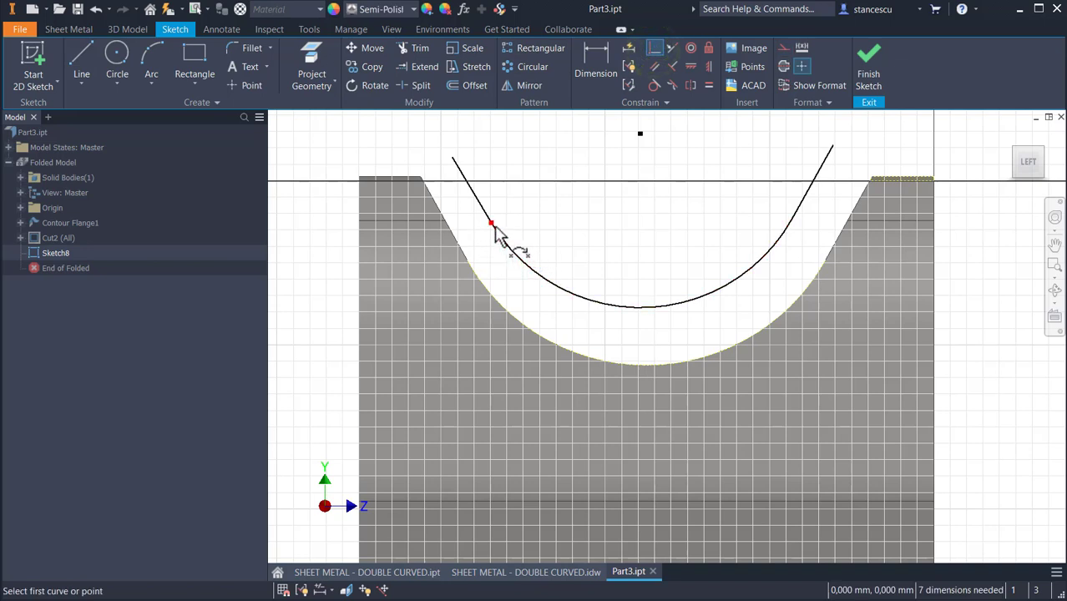
pyautogui.click(492, 221)
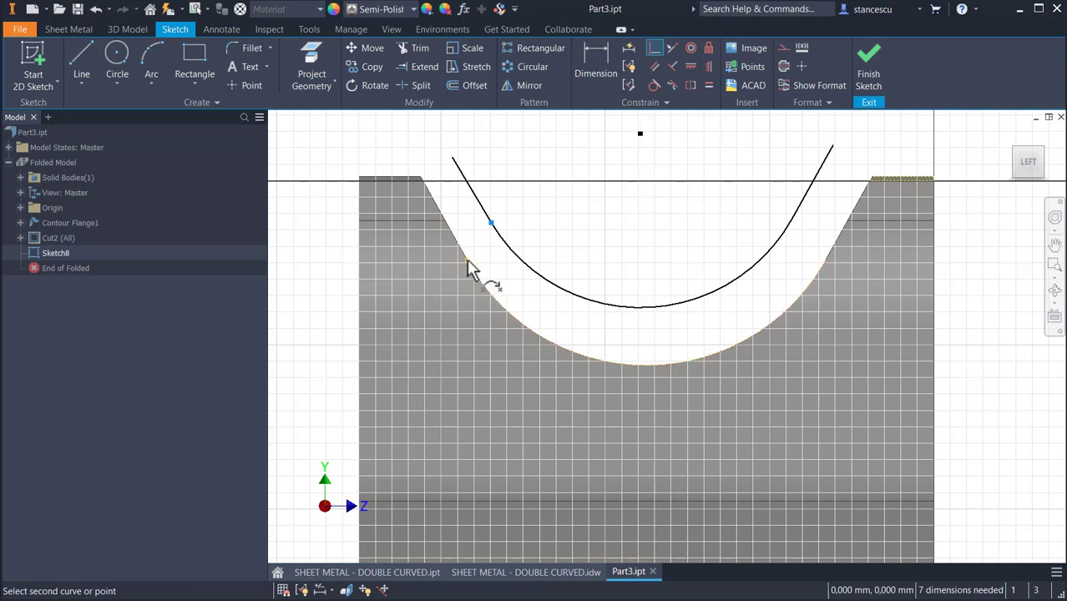
pyautogui.click(469, 267)
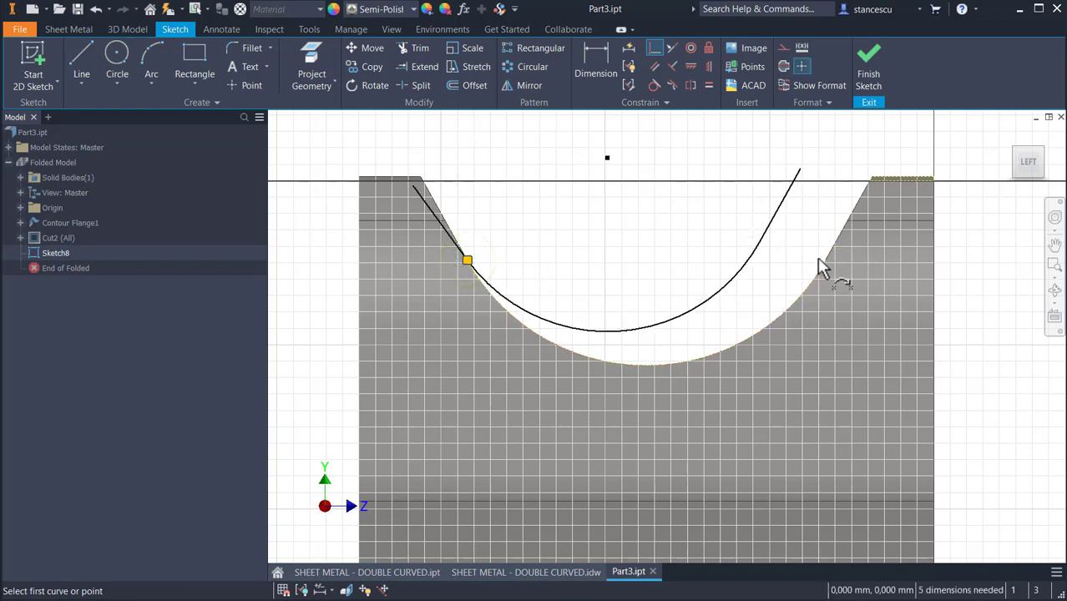
pyautogui.click(759, 247)
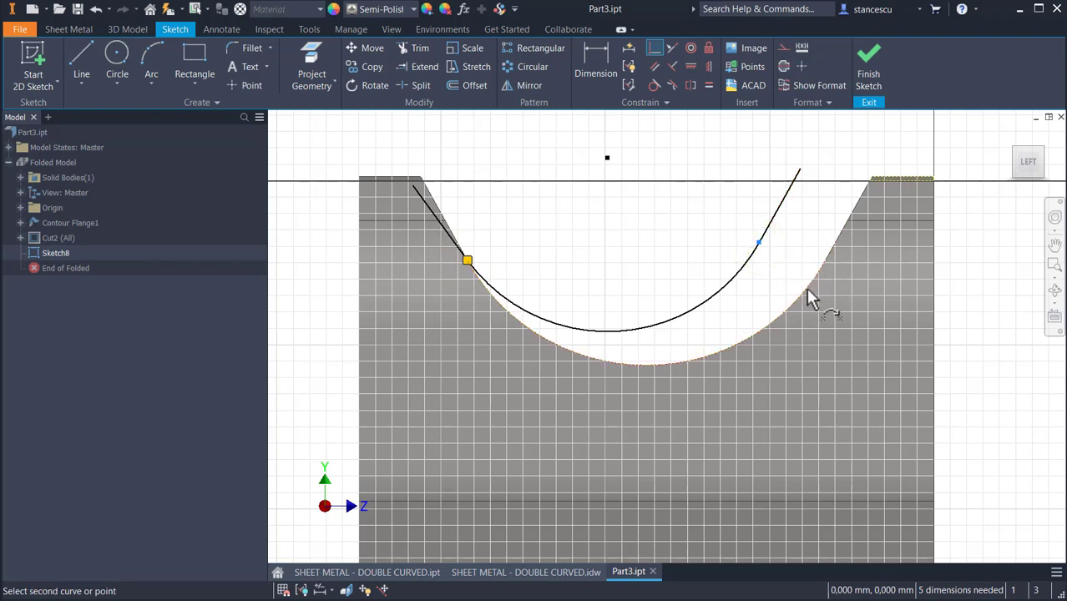
pyautogui.click(826, 259)
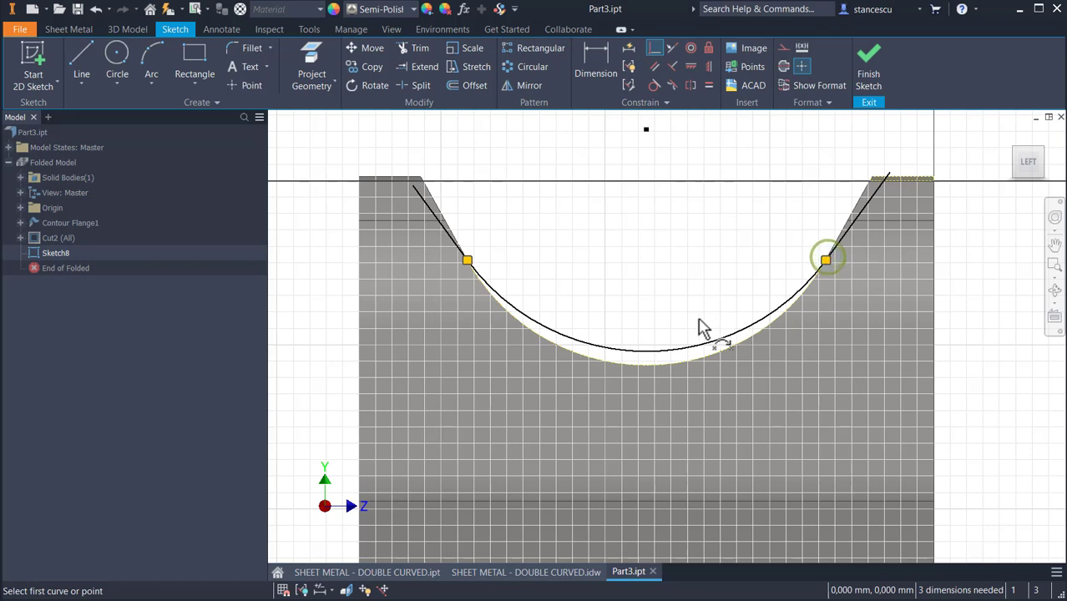
# Step: Constrain the free ends of the two profile lines coincident with the inner upper corners of the tabs
pyautogui.click(889, 176)
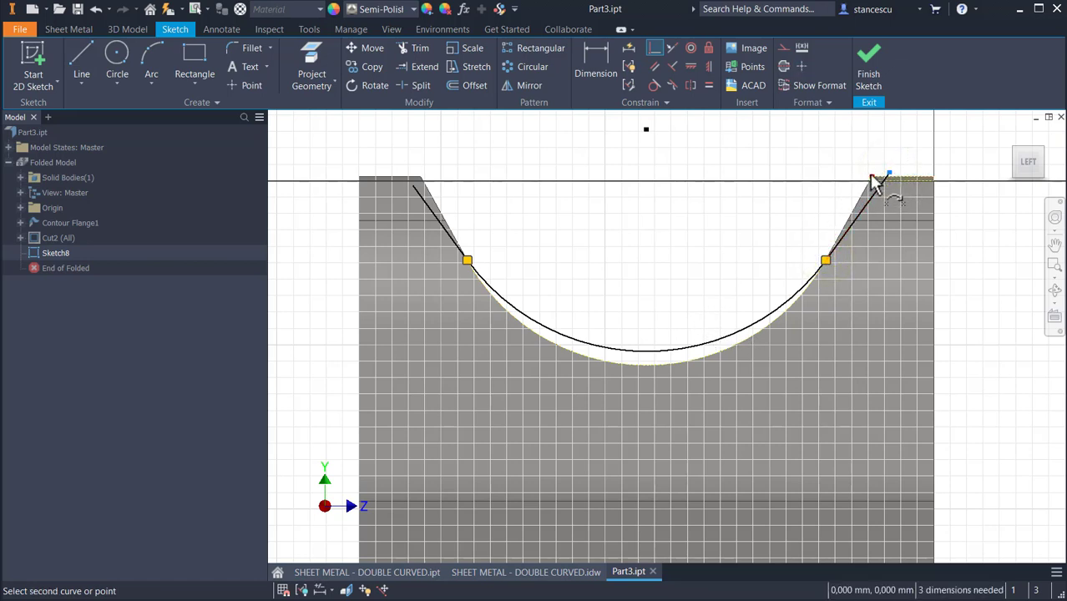
pyautogui.scroll(3, 872, 181)
pyautogui.scroll(3, 873, 180)
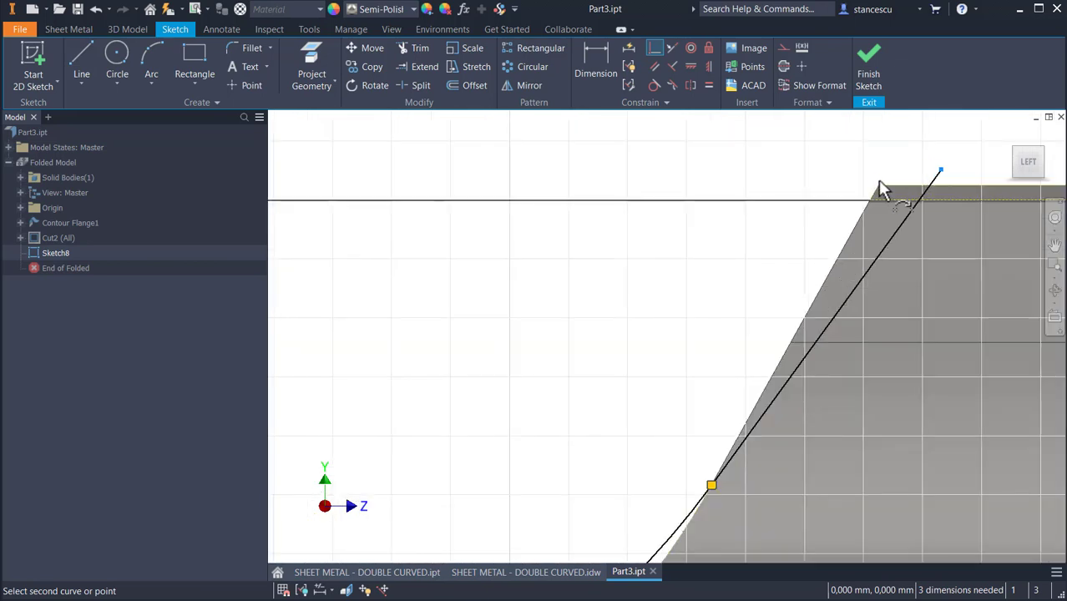
pyautogui.click(881, 186)
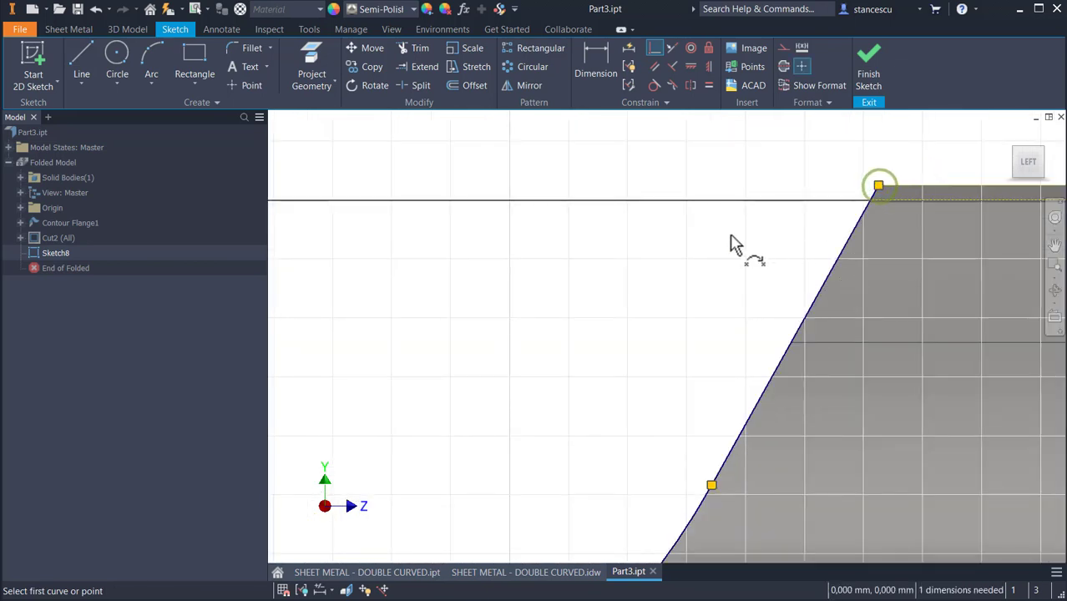
pyautogui.scroll(-2, 731, 239)
pyautogui.moveTo(493, 272); pyautogui.dragTo(818, 245, button='middle')
pyautogui.scroll(-3, 701, 260)
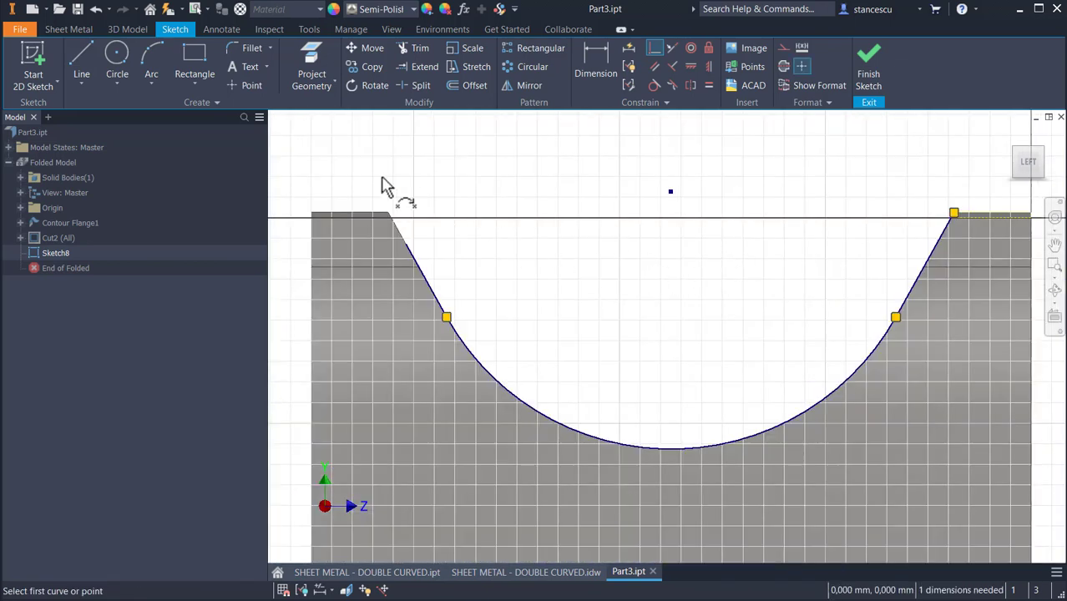
pyautogui.scroll(3, 386, 185)
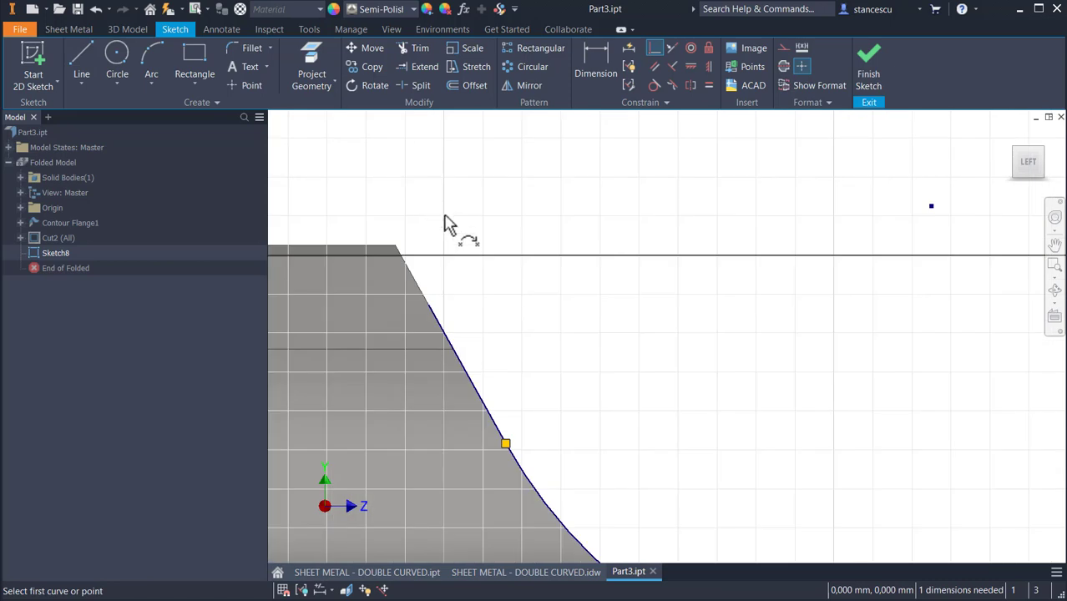
pyautogui.click(427, 305)
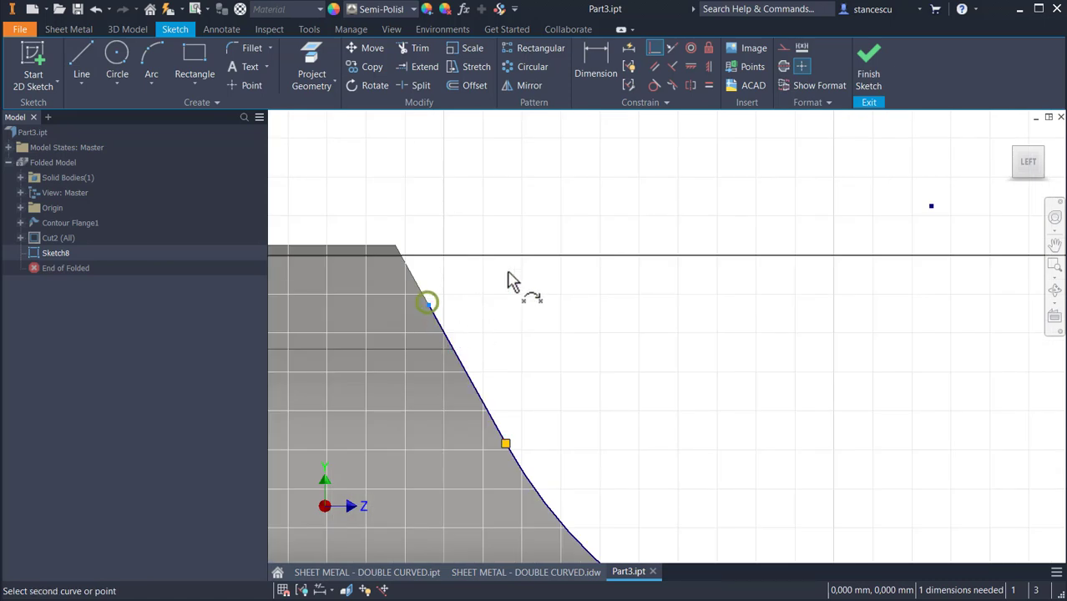
pyautogui.click(395, 248)
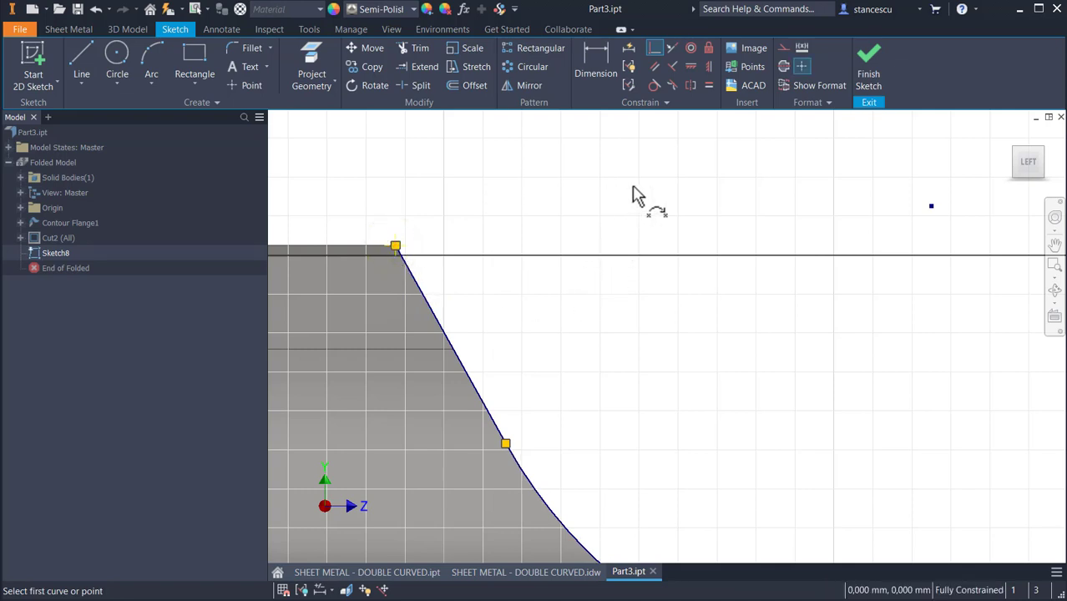
pyautogui.press('Escape')
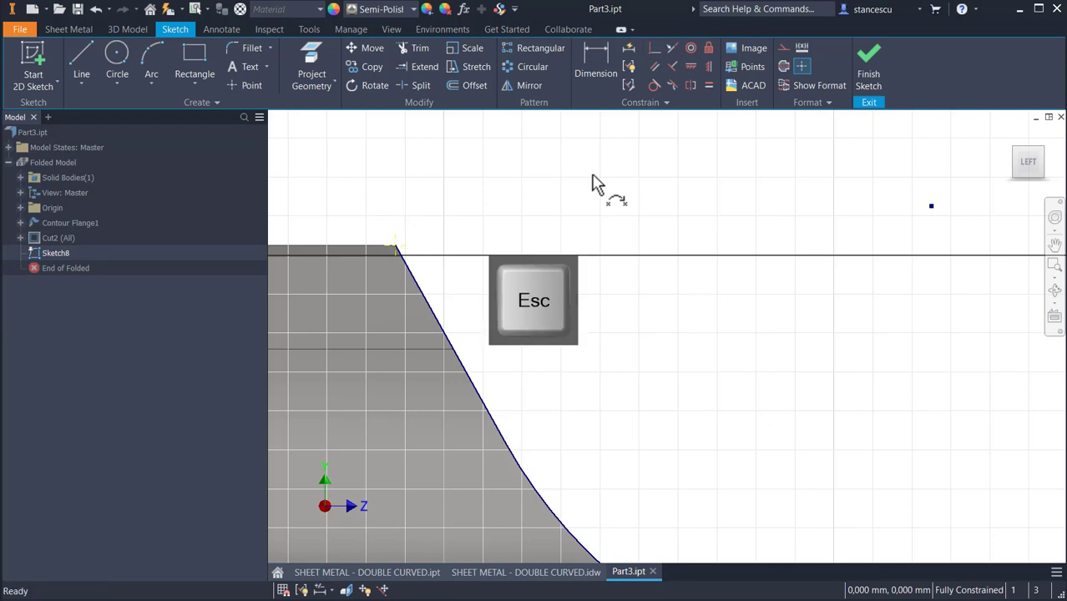
# Step: Finish the curved flange profile sketch
pyautogui.scroll(-2, 693, 260)
pyautogui.moveTo(698, 291)
pyautogui.mouseDown(button='middle')
pyautogui.moveTo(486, 268)
pyautogui.moveTo(501, 311)
pyautogui.mouseUp(button='middle')
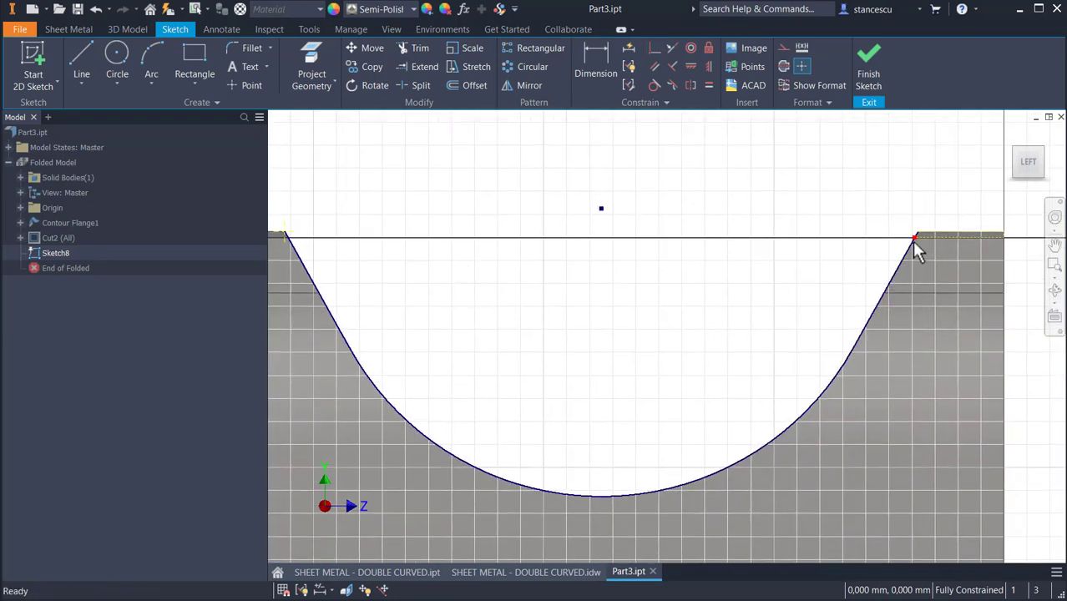
pyautogui.click(310, 64)
pyautogui.scroll(3, 623, 359)
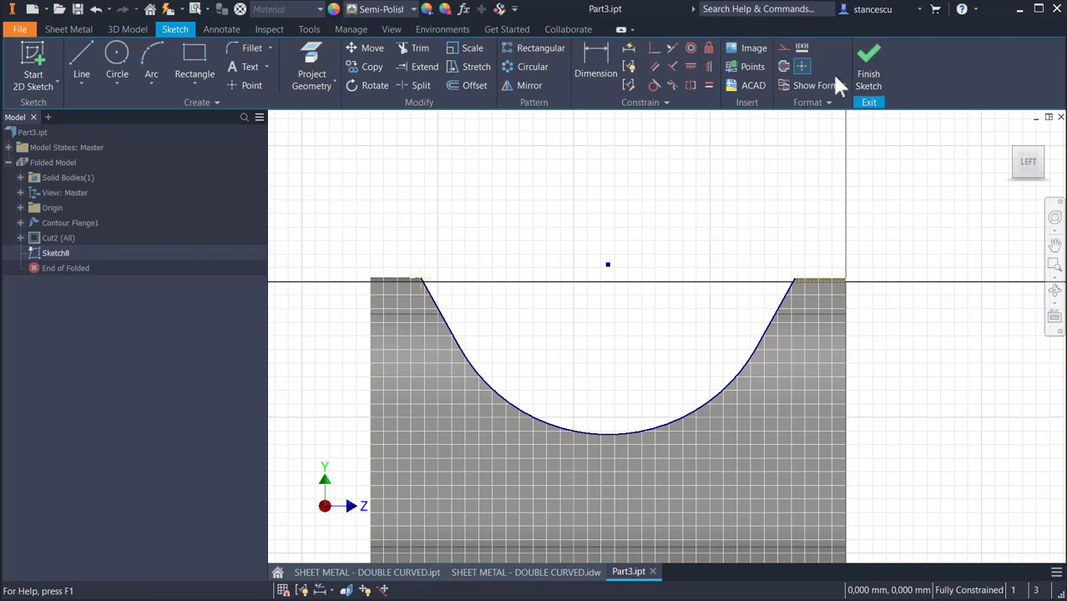
pyautogui.click(872, 74)
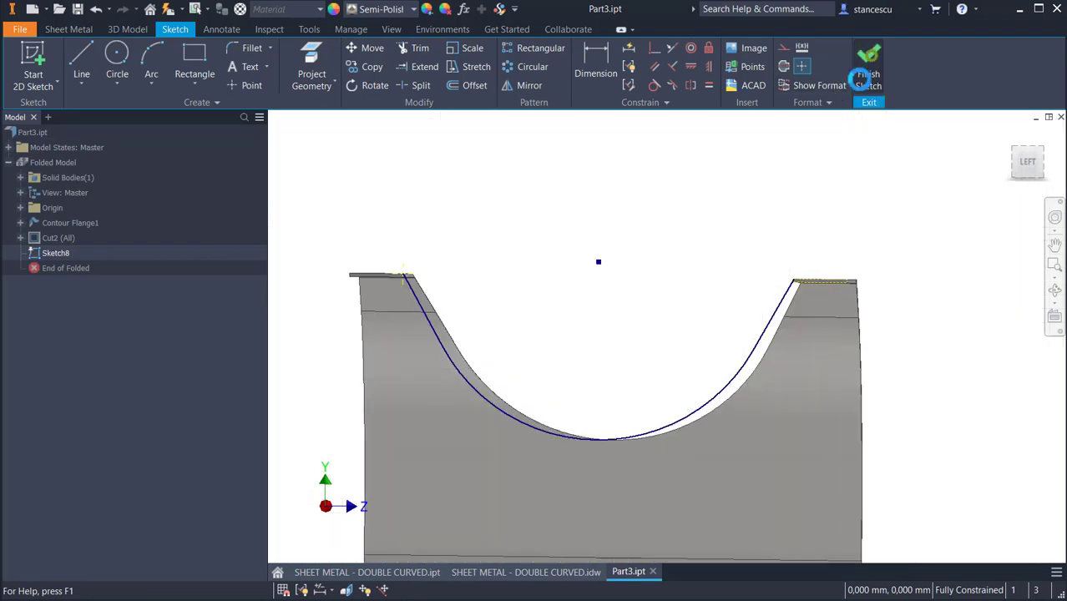
pyautogui.scroll(5, 671, 204)
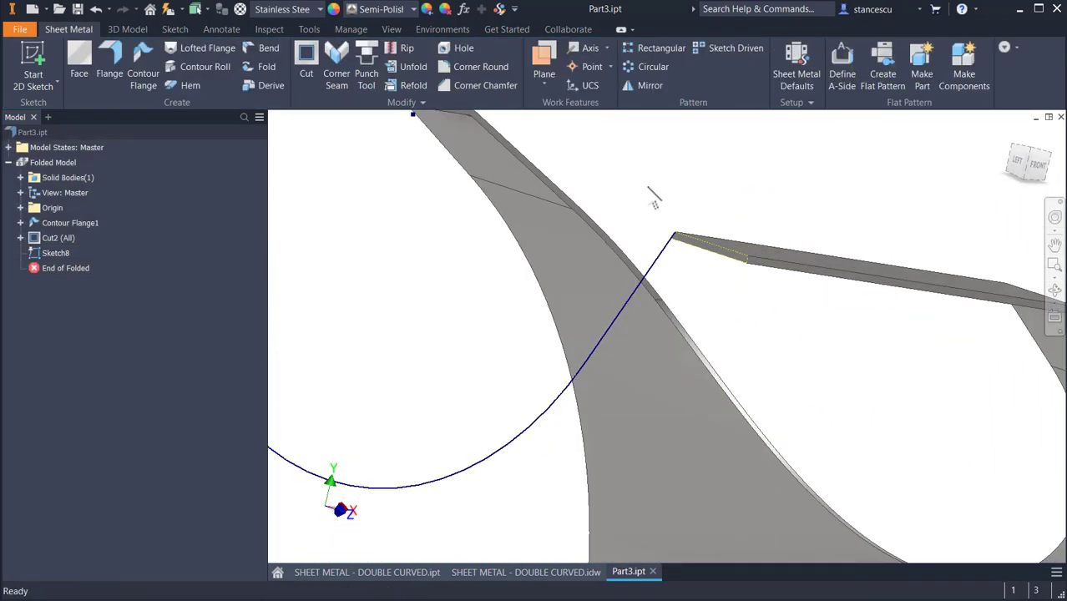
pyautogui.moveTo(648, 188); pyautogui.dragTo(831, 359, button='middle')
pyautogui.moveTo(452, 342); pyautogui.dragTo(484, 147, button='middle')
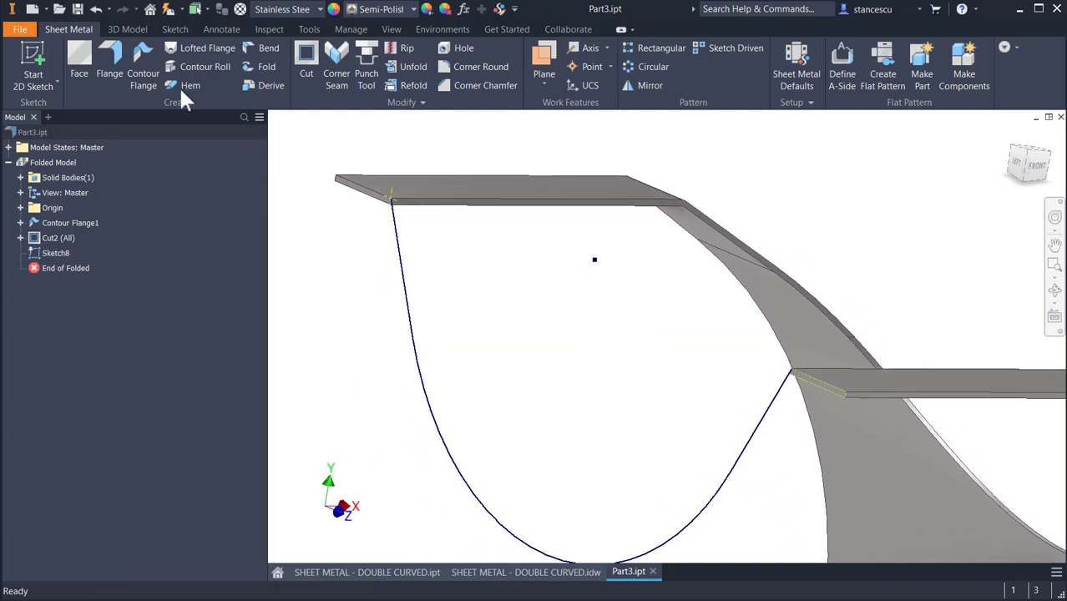
pyautogui.click(141, 55)
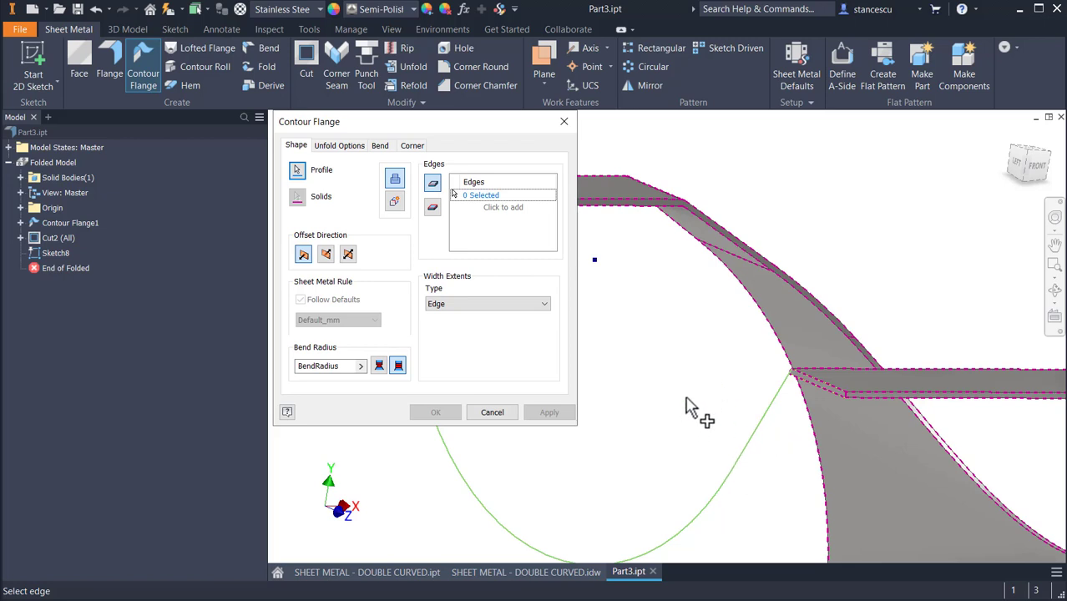
pyautogui.moveTo(662, 410); pyautogui.dragTo(843, 371, button='middle')
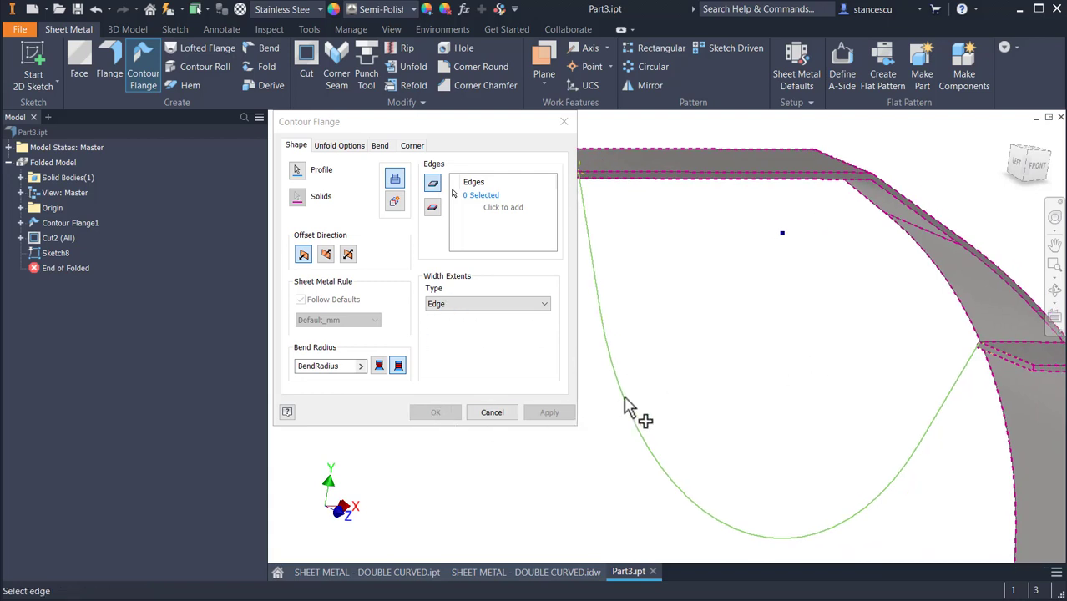
pyautogui.moveTo(650, 386); pyautogui.dragTo(697, 375, button='middle')
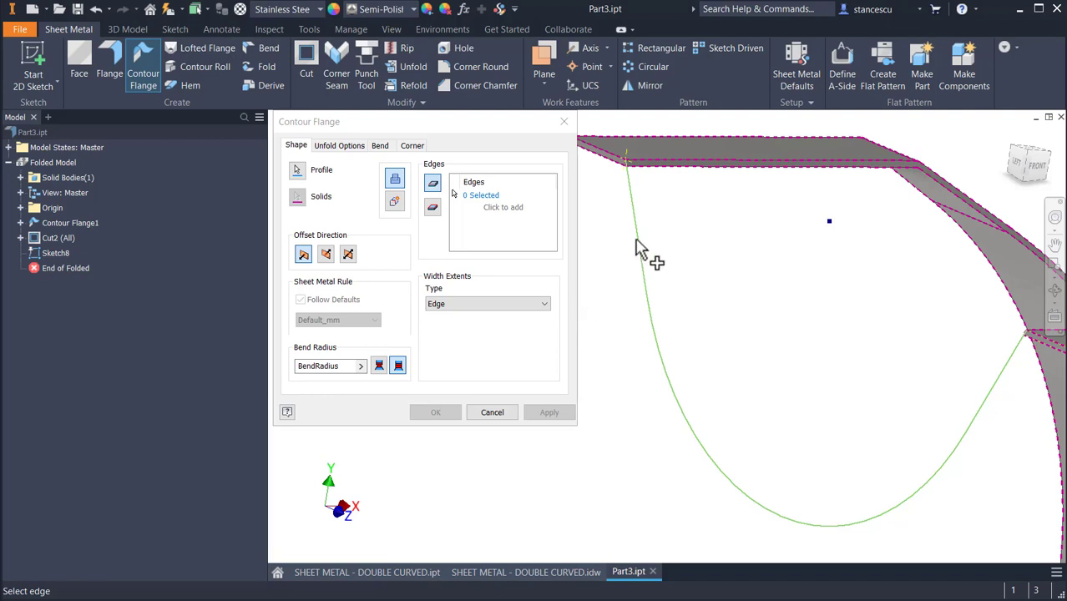
pyautogui.click(512, 305)
pyautogui.click(496, 359)
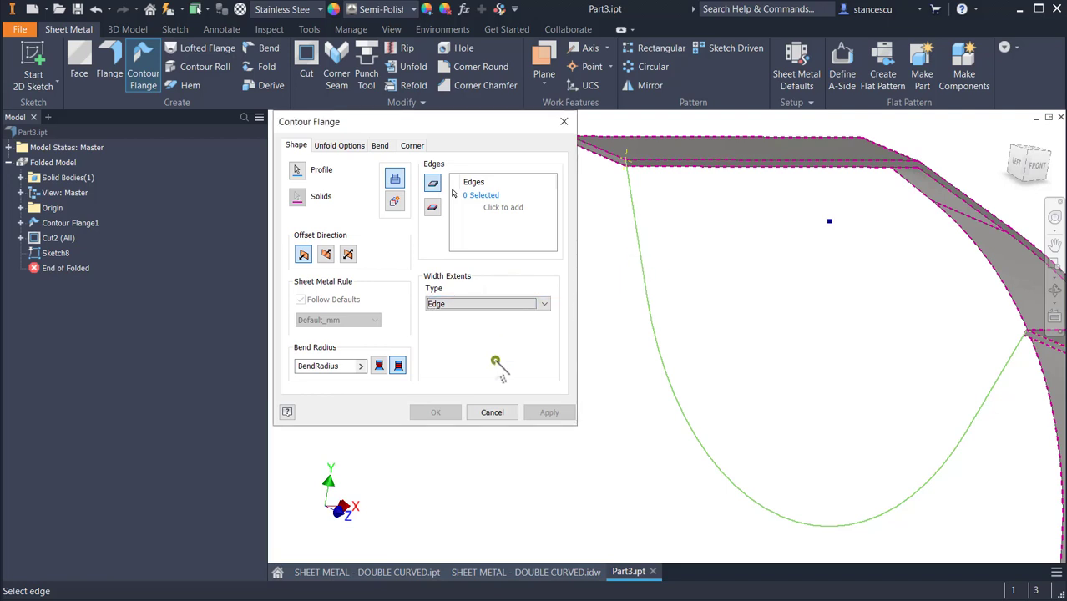
pyautogui.click(515, 303)
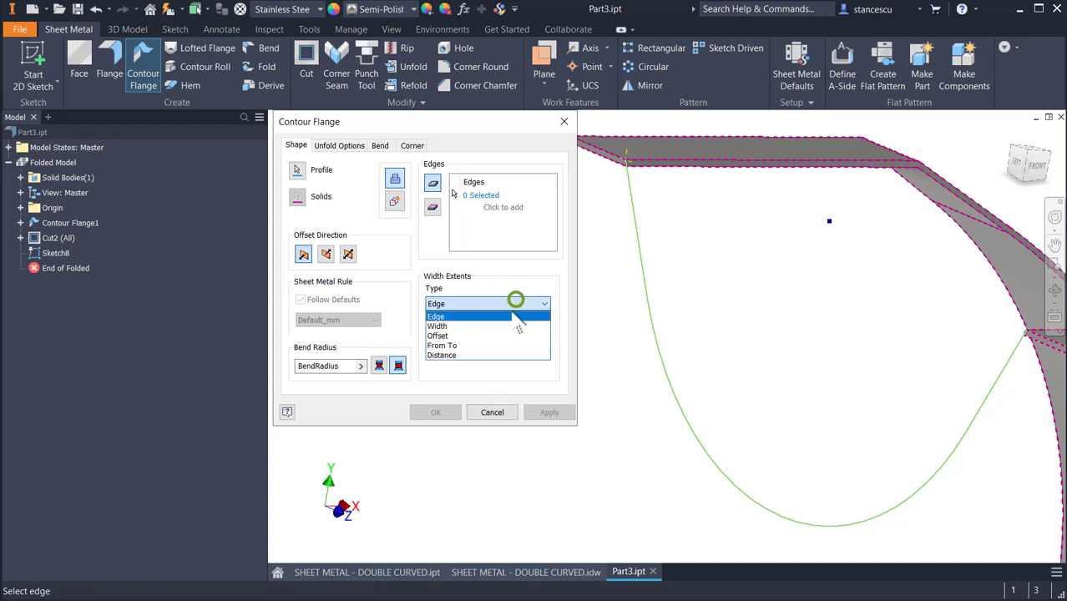
pyautogui.click(519, 356)
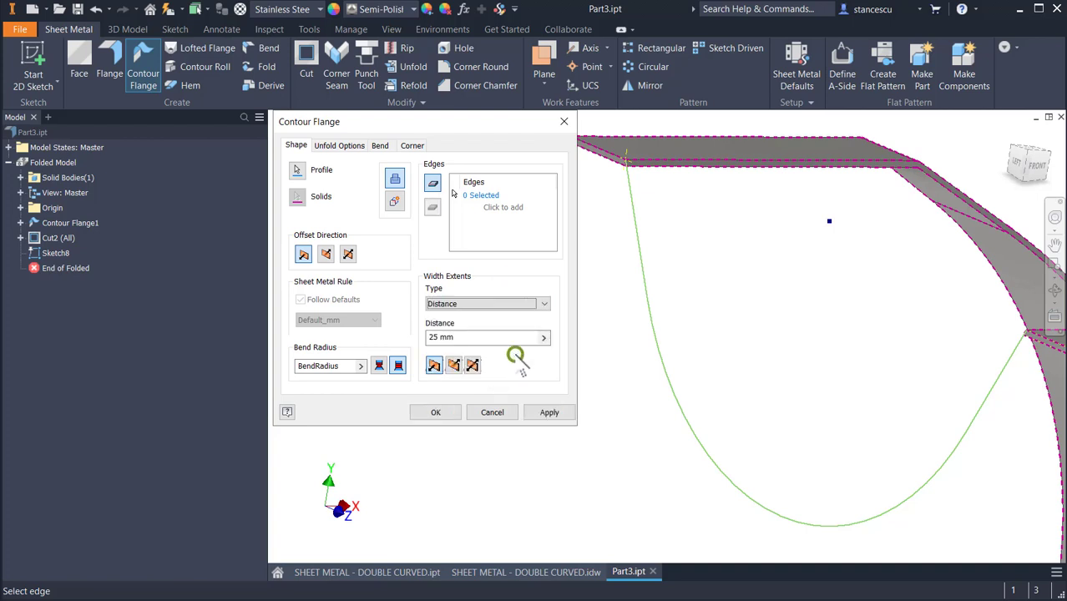
pyautogui.click(326, 254)
pyautogui.click(492, 413)
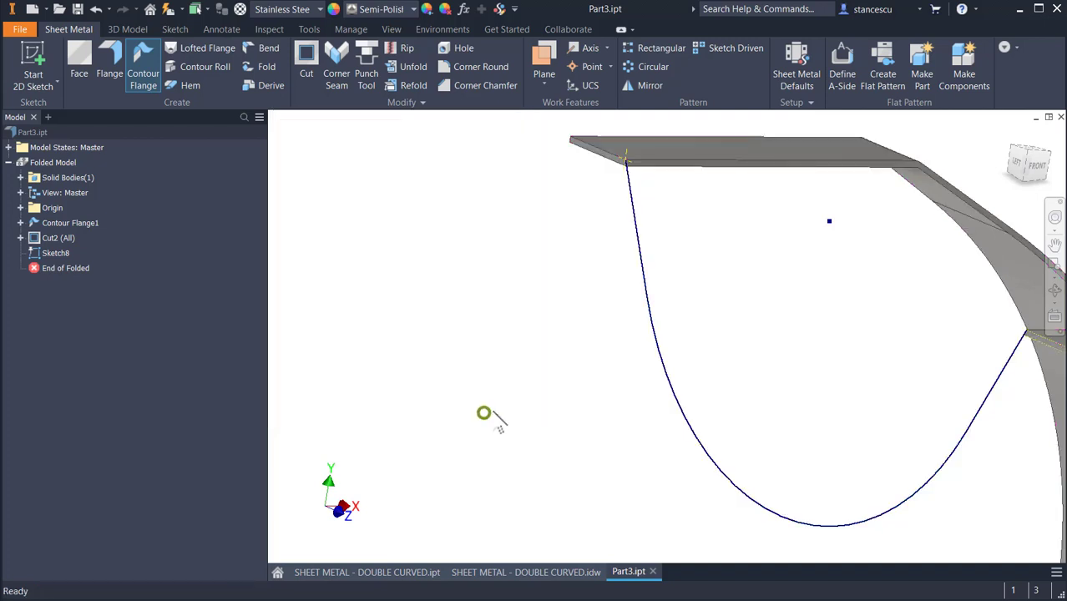
# Step: Reopen the curved flange profile sketch and offset the whole line-arc chain outward, into the plate, by the Thickness parameter
pyautogui.moveTo(453, 302); pyautogui.dragTo(378, 289, button='middle')
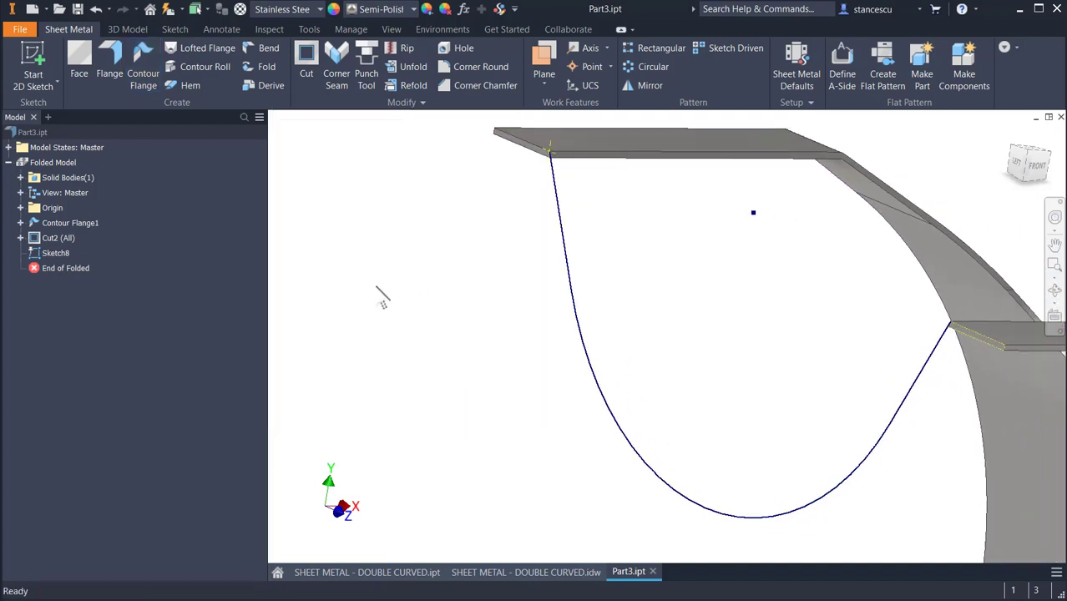
pyautogui.click(137, 31)
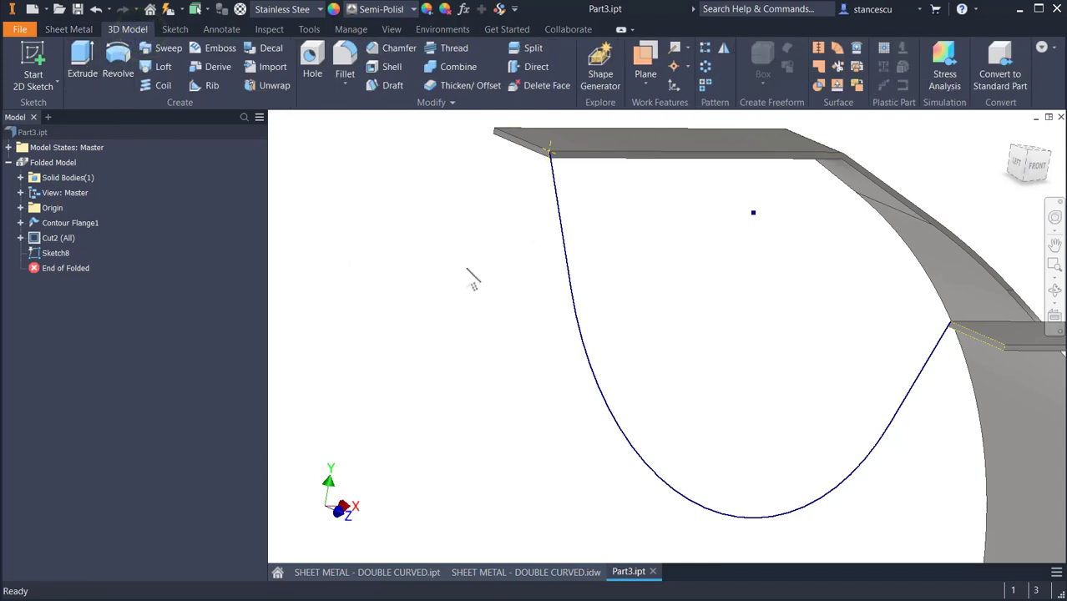
pyautogui.keyDown('shift'); pyautogui.moveTo(473, 280); pyautogui.dragTo(449, 305, button='middle'); pyautogui.keyUp('shift')
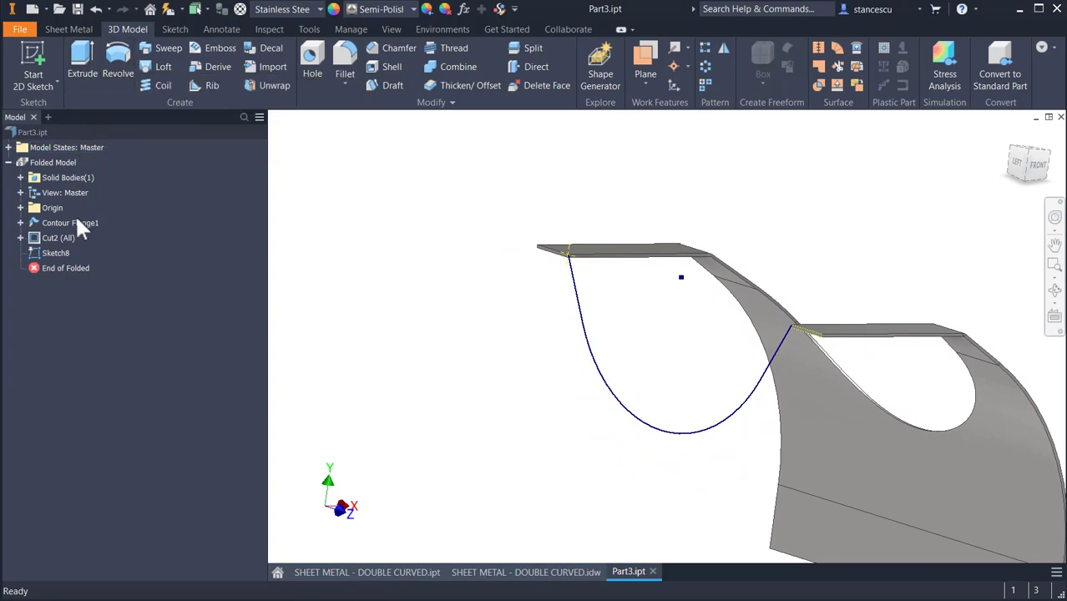
pyautogui.doubleClick(50, 248)
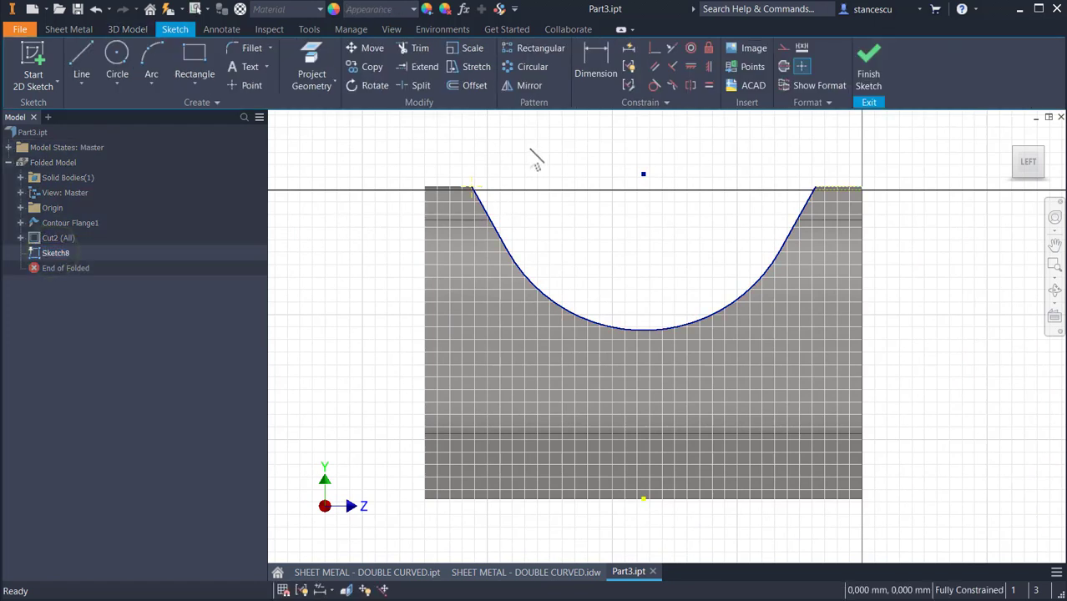
pyautogui.click(475, 86)
pyautogui.click(494, 226)
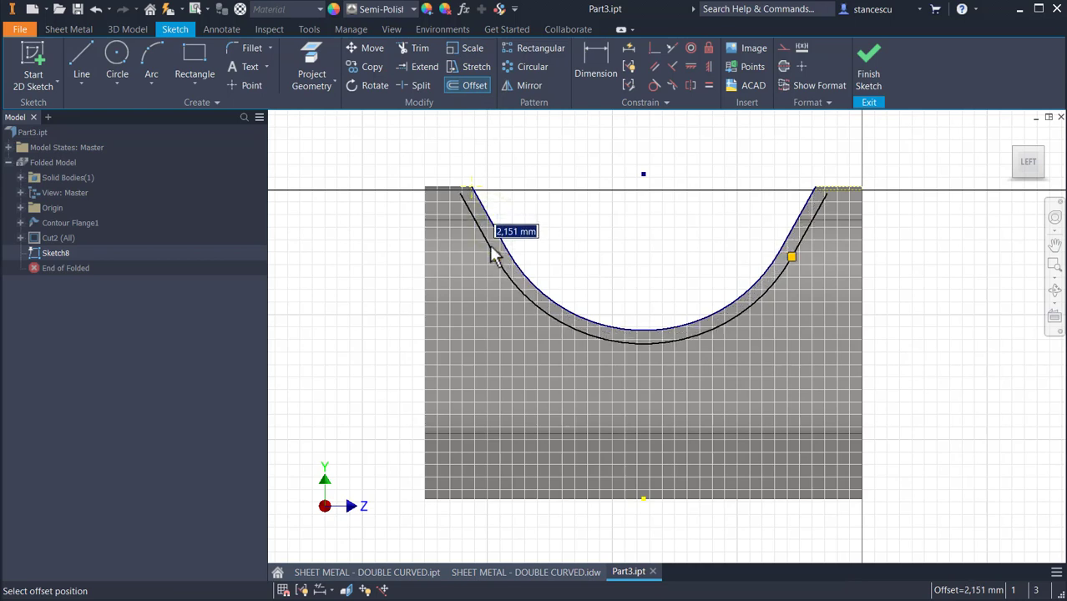
pyautogui.write('Thickness')
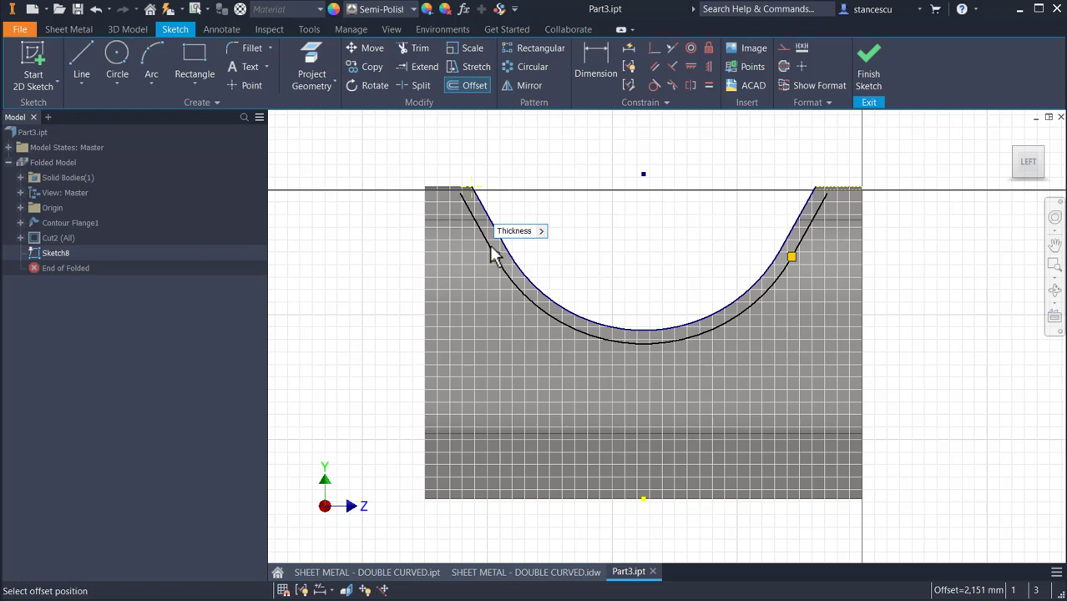
pyautogui.press('Return')
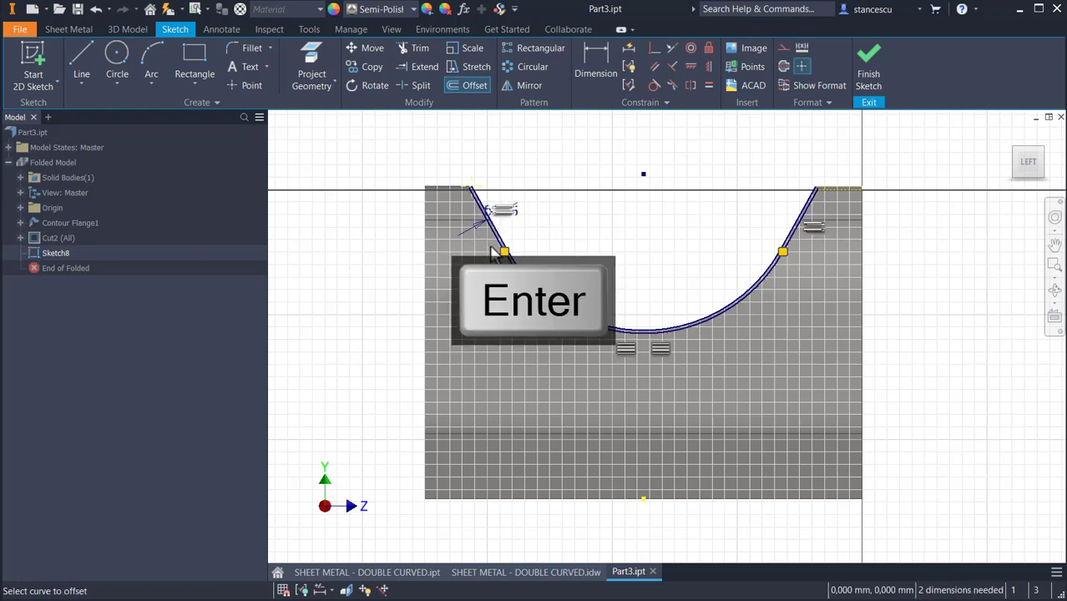
# Step: Draw a short line closing the gap between the original and offset profiles at the end farther from the origin
pyautogui.scroll(5, 485, 227)
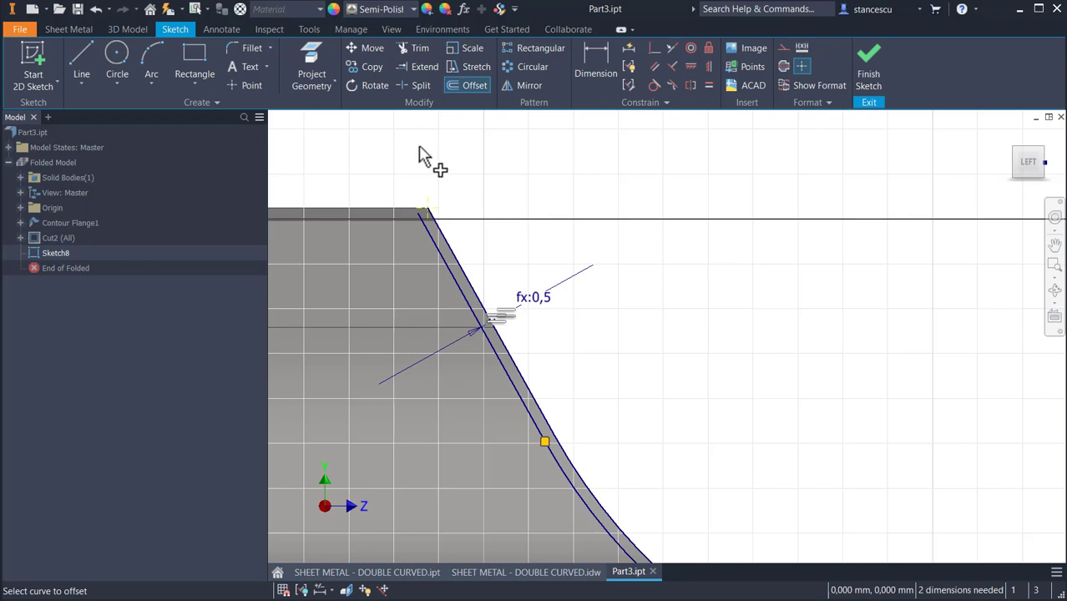
pyautogui.click(81, 63)
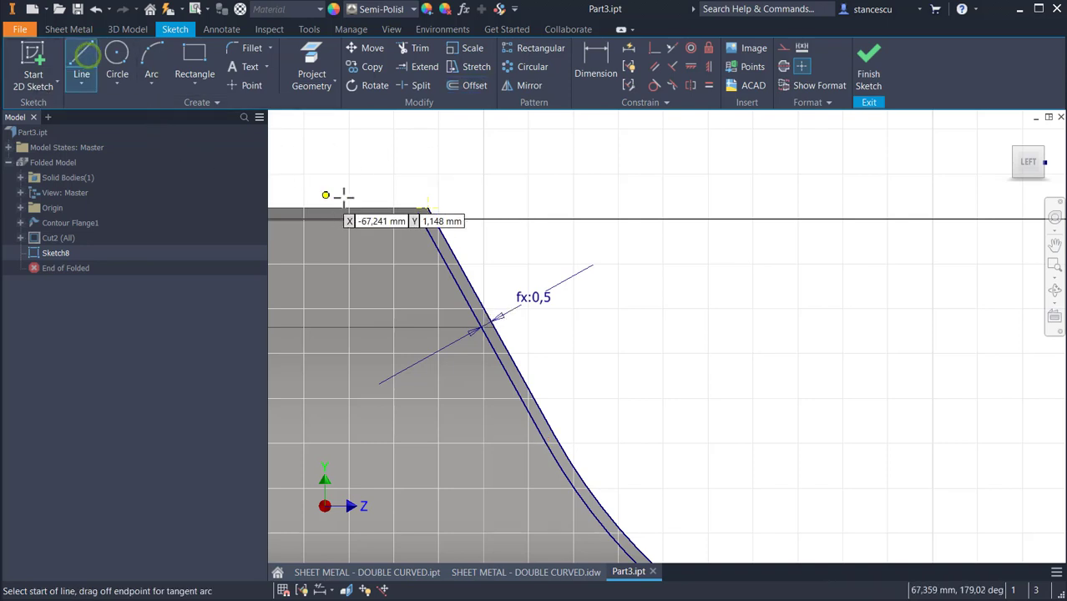
pyautogui.scroll(2, 414, 221)
pyautogui.scroll(2, 413, 221)
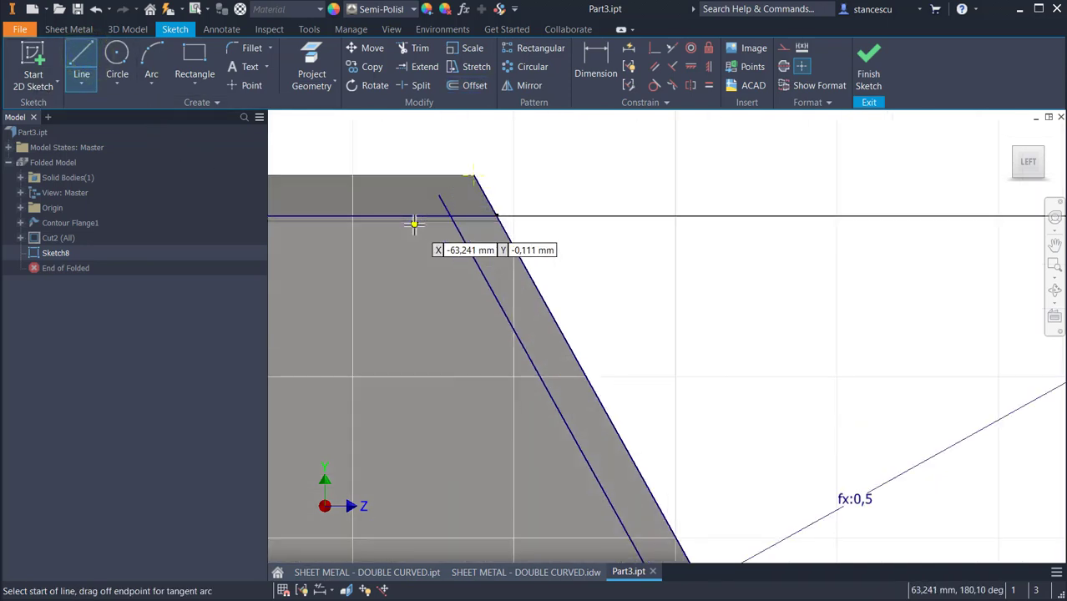
pyautogui.click(440, 197)
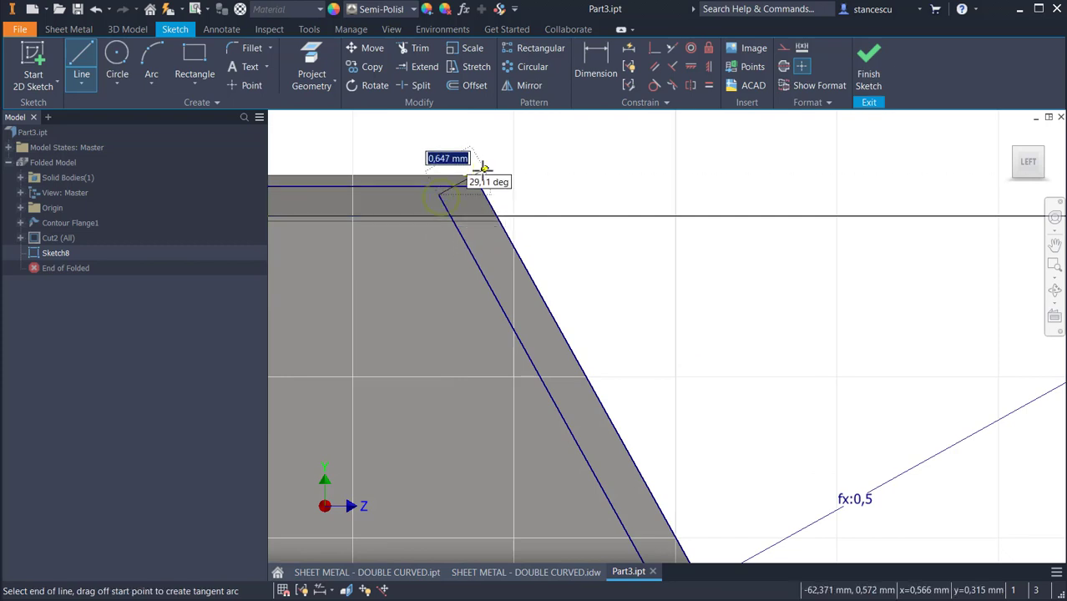
pyautogui.scroll(-2, 631, 202)
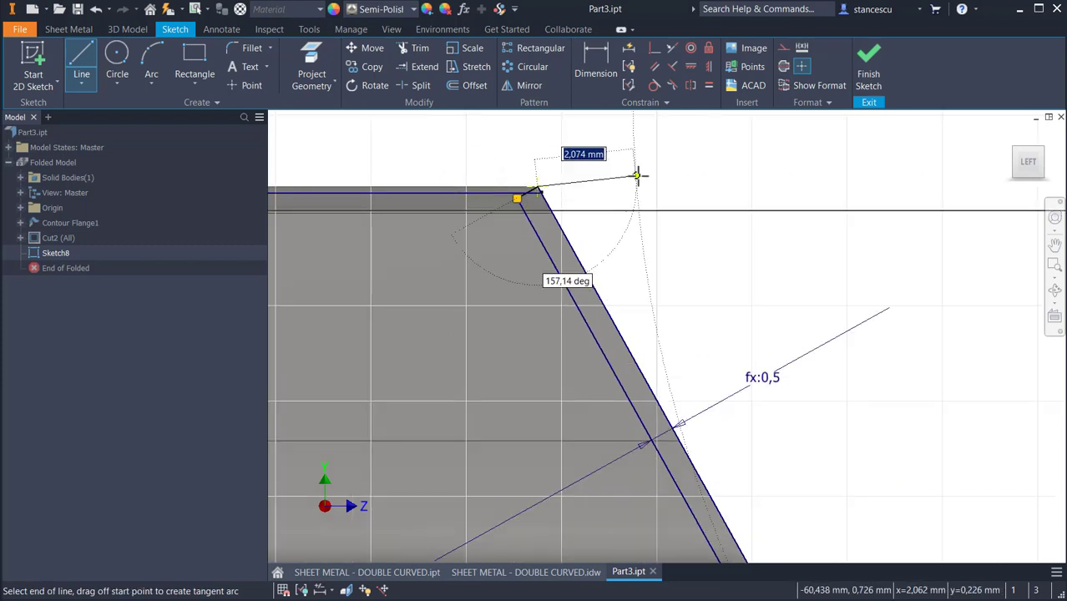
pyautogui.press('Escape')
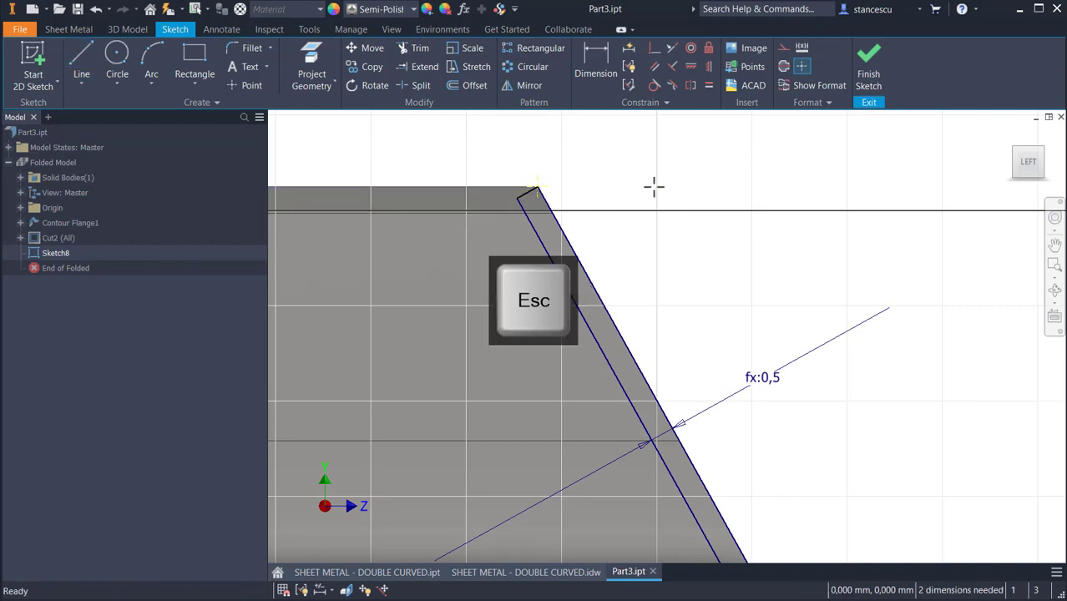
# Step: Close the profile's opposite end with a short line joining the original and offset curve endpoints, and finish the sketch
pyautogui.moveTo(764, 234); pyautogui.dragTo(407, 211, button='middle')
pyautogui.scroll(-2, 711, 248)
pyautogui.moveTo(816, 275)
pyautogui.mouseDown(button='middle')
pyautogui.moveTo(579, 255)
pyautogui.moveTo(325, 271)
pyautogui.mouseUp(button='middle')
pyautogui.scroll(-2, 789, 264)
pyautogui.moveTo(789, 263); pyautogui.dragTo(467, 273, button='middle')
pyautogui.scroll(4, 839, 221)
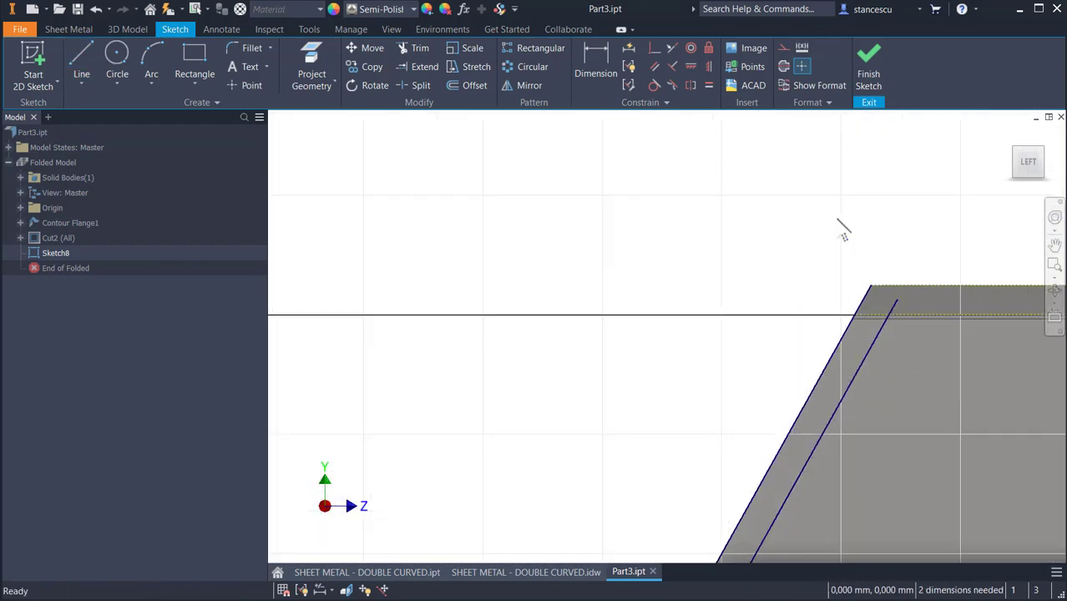
pyautogui.press('l')
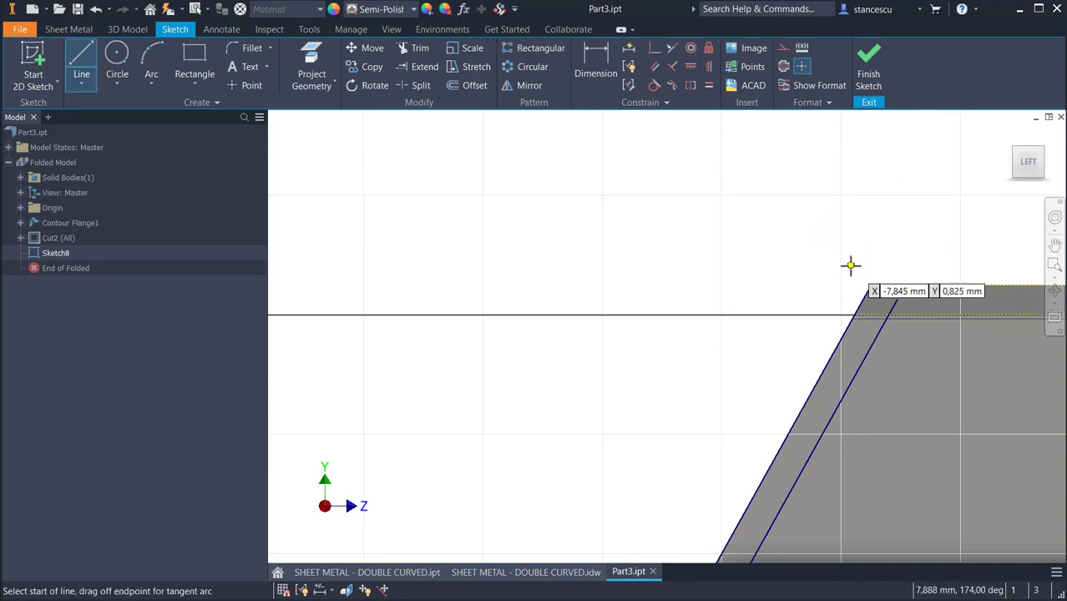
pyautogui.click(871, 286)
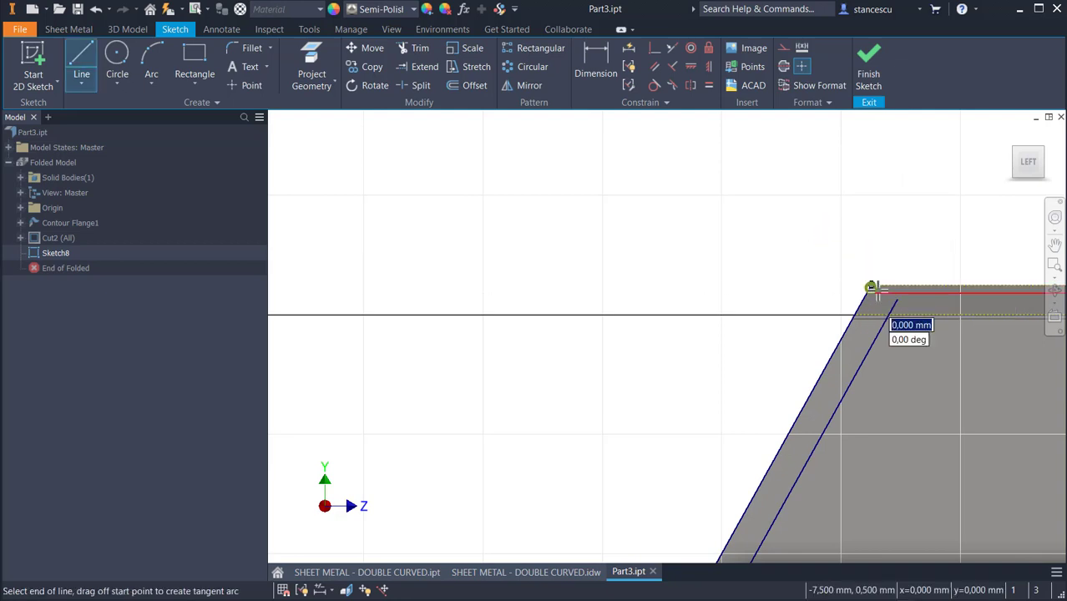
pyautogui.click(896, 298)
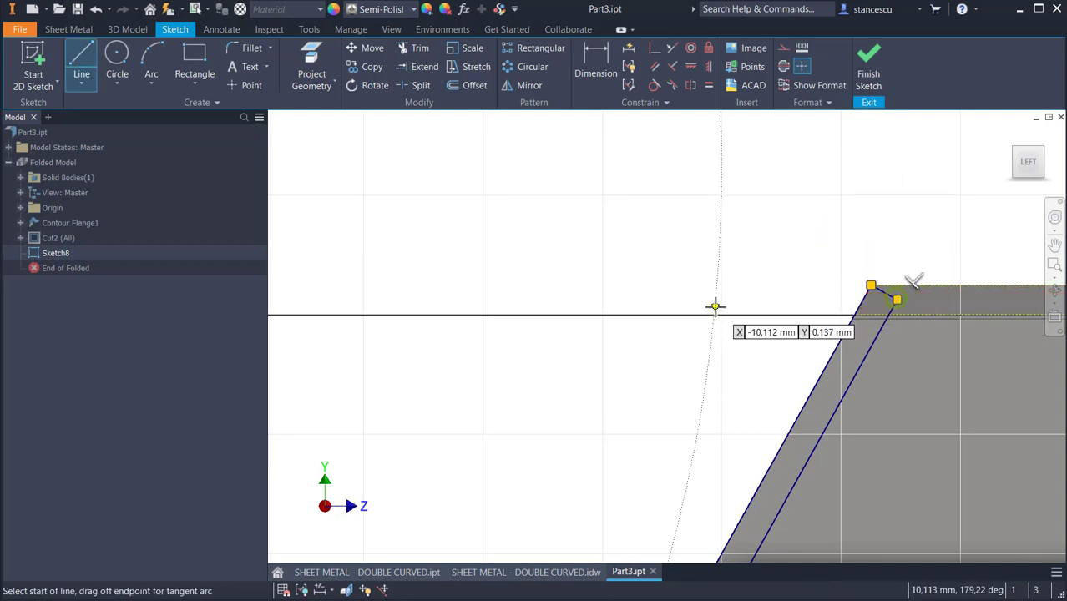
pyautogui.click(873, 71)
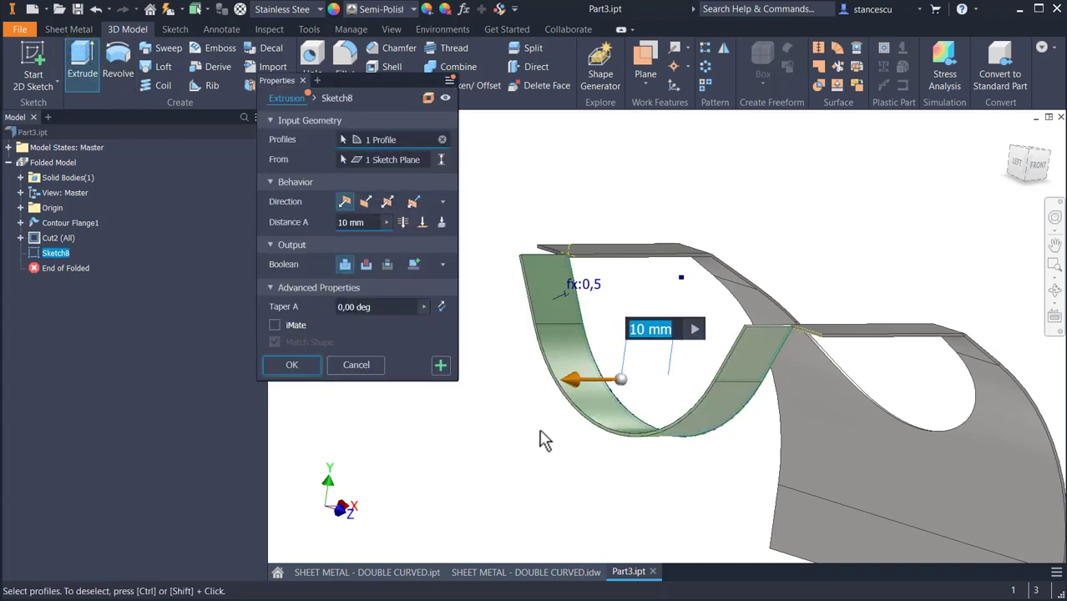
# Step: Extrude the closed profile toward the curved plate, joined to the body with a To Next extent
pyautogui.moveTo(574, 384); pyautogui.dragTo(754, 440)
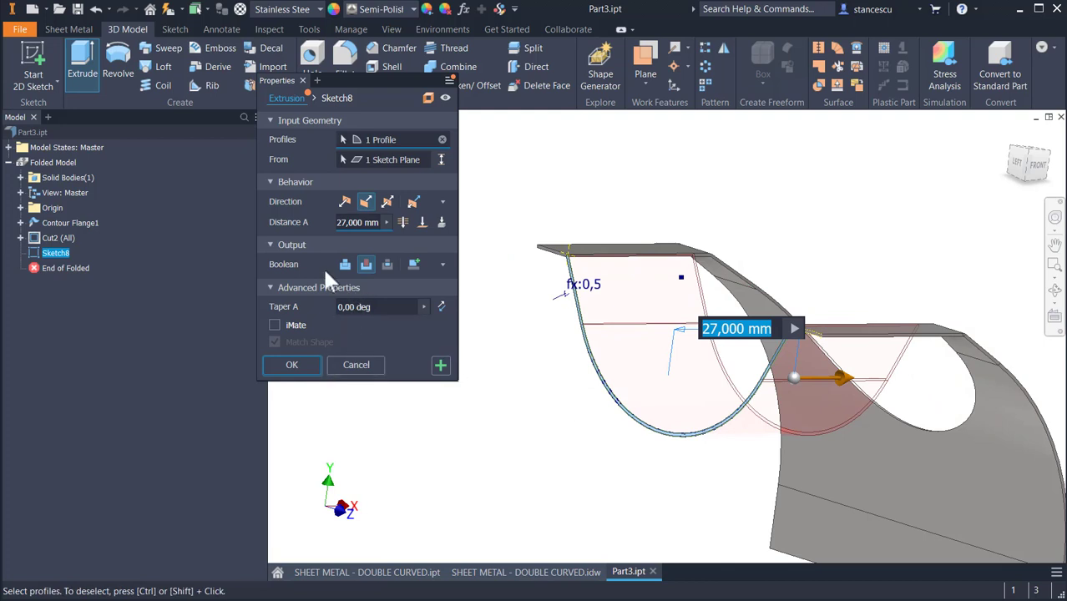
pyautogui.click(344, 264)
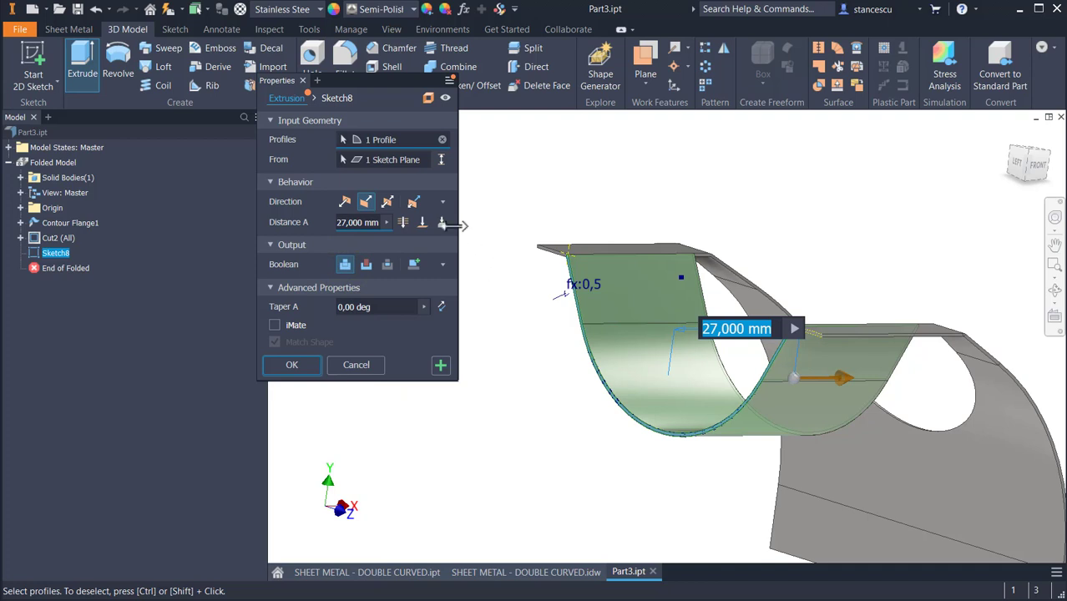
pyautogui.click(441, 223)
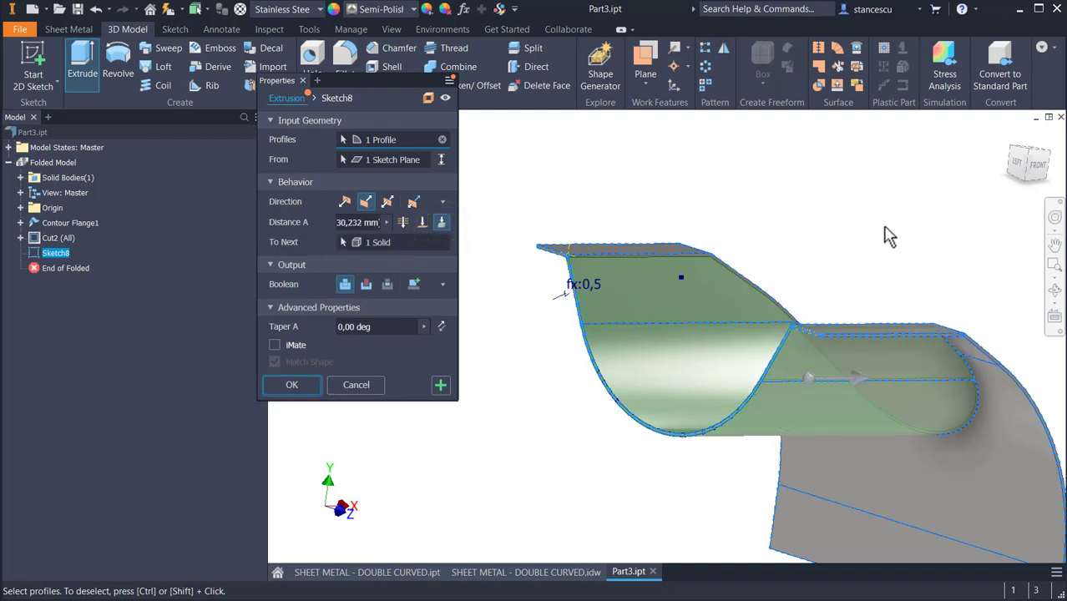
pyautogui.keyDown('shift'); pyautogui.moveTo(889, 236); pyautogui.dragTo(378, 445, button='middle'); pyautogui.keyUp('shift')
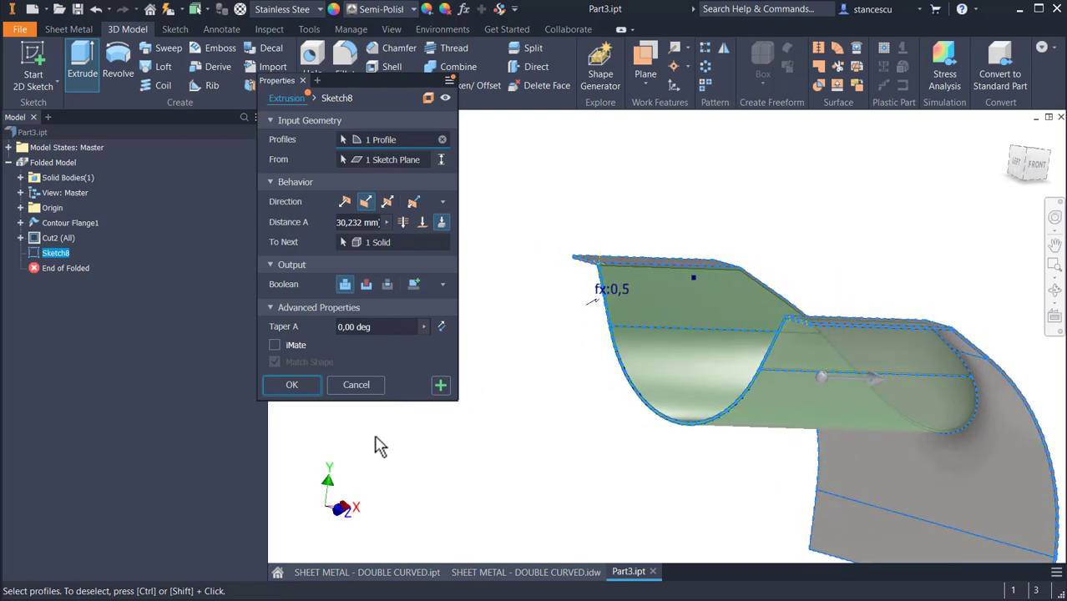
pyautogui.click(292, 391)
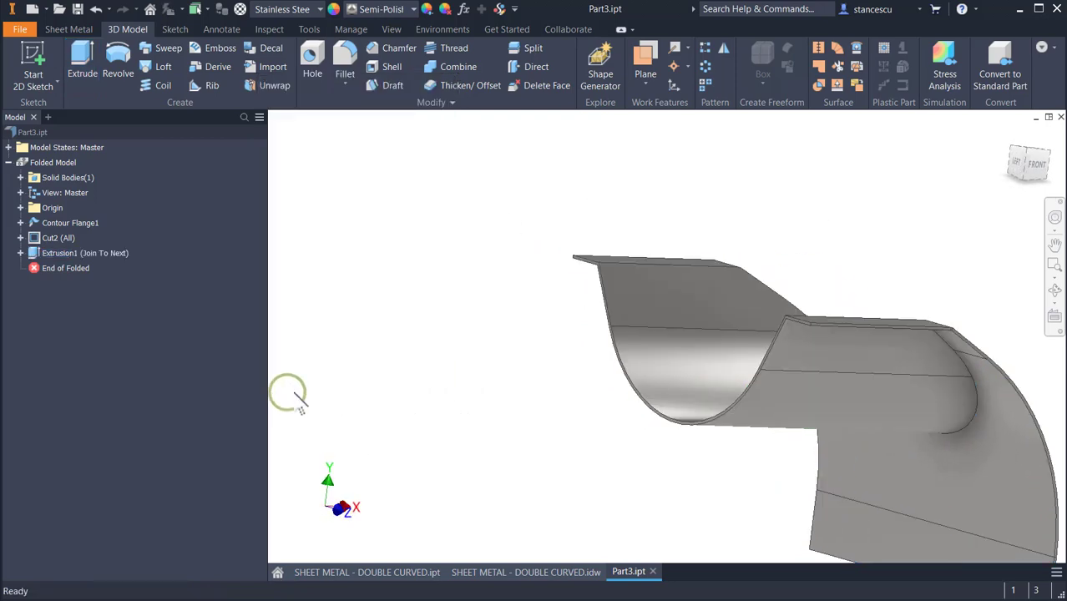
# Step: Examine the sharp inside edge where the tab meets the extruded curved flange
pyautogui.keyDown('shift'); pyautogui.moveTo(289, 393); pyautogui.dragTo(689, 234, button='middle'); pyautogui.keyUp('shift')
pyautogui.scroll(2, 768, 269)
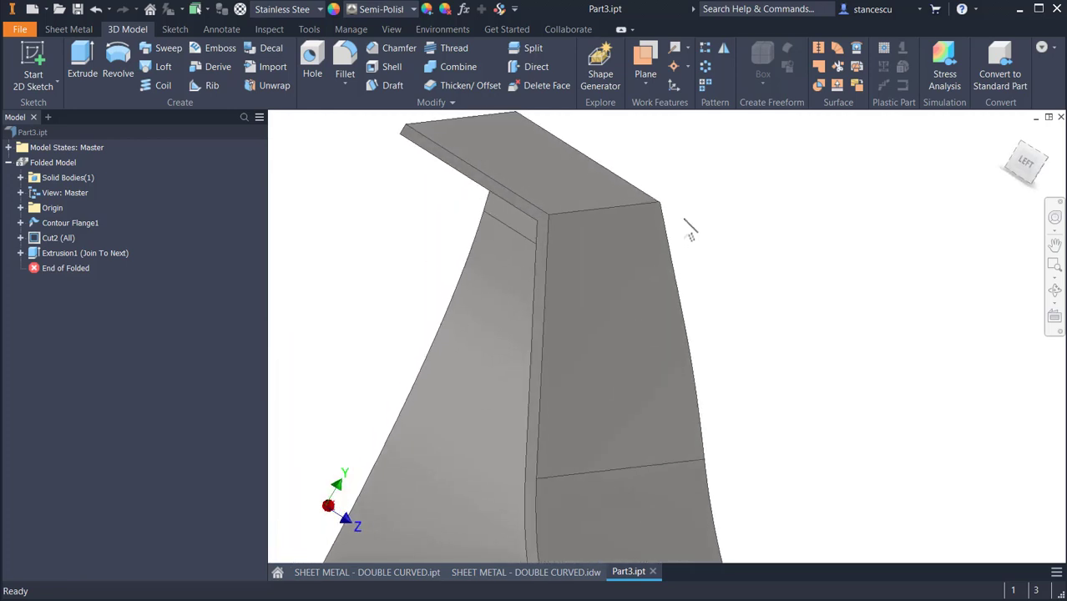
pyautogui.keyDown('shift'); pyautogui.moveTo(571, 219); pyautogui.dragTo(734, 204, button='middle'); pyautogui.keyUp('shift')
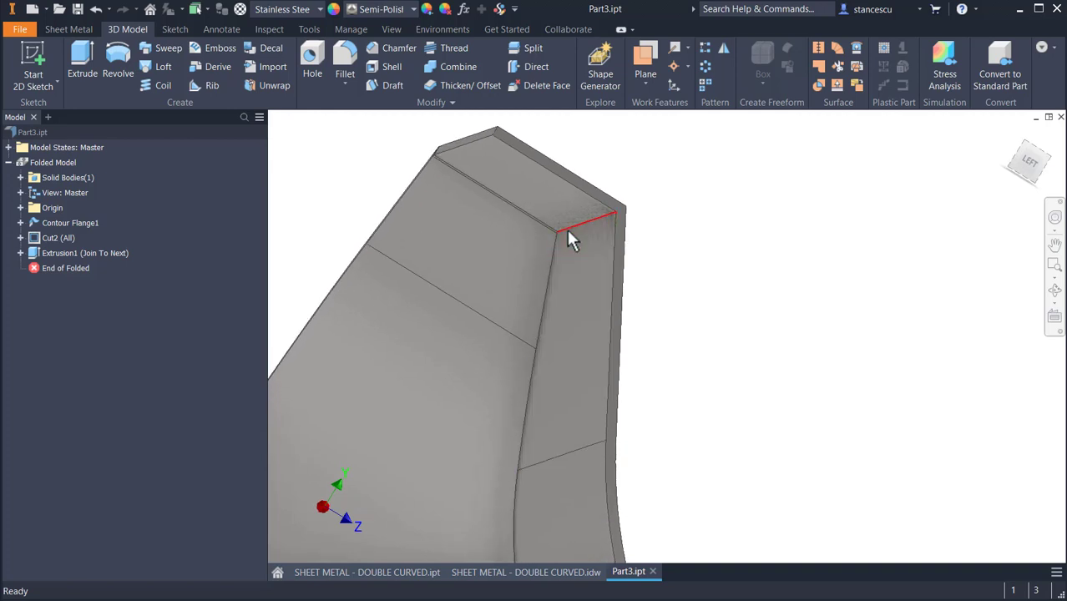
pyautogui.moveTo(568, 230)
pyautogui.keyDown('shift'); pyautogui.mouseDown(button='middle')
pyautogui.moveTo(729, 257)
pyautogui.moveTo(608, 254)
pyautogui.moveTo(588, 223)
pyautogui.mouseUp(button='middle'); pyautogui.keyUp('shift')
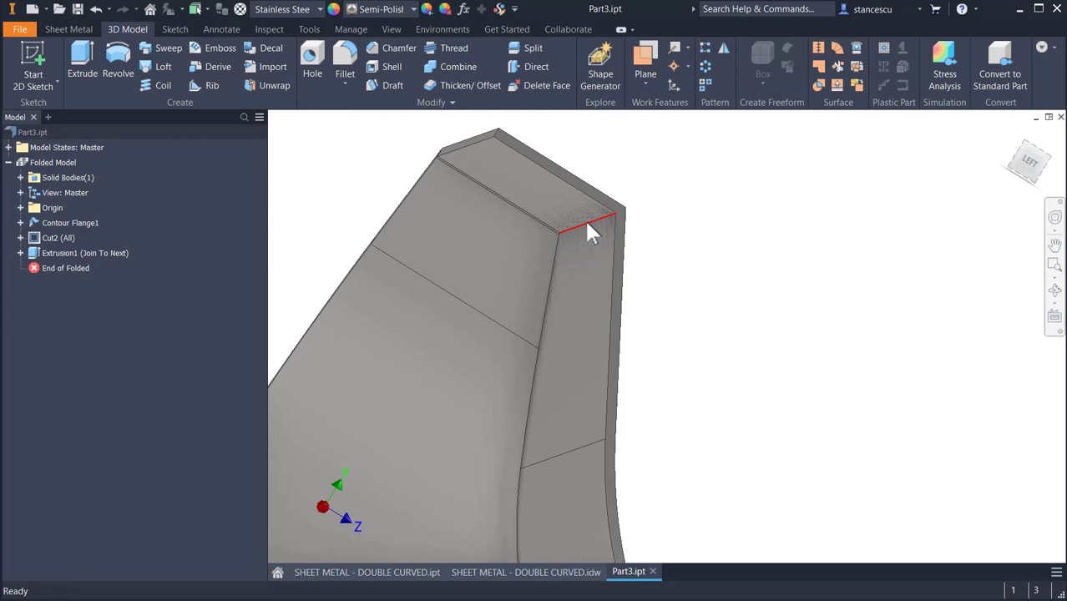
# Step: Fillet the sharp edge chain on one side of the joint between the flange and the curved plate with radius Thickness
pyautogui.click(588, 224)
pyautogui.moveTo(693, 246)
pyautogui.keyDown('shift'); pyautogui.mouseDown(button='middle')
pyautogui.moveTo(773, 242)
pyautogui.moveTo(766, 230)
pyautogui.mouseUp(button='middle'); pyautogui.keyUp('shift')
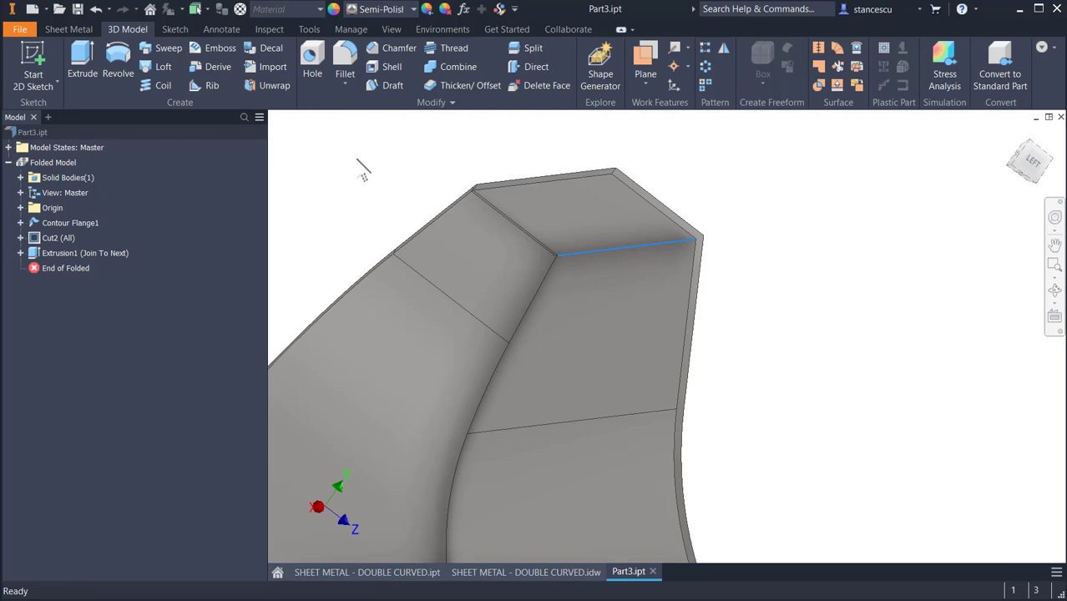
pyautogui.click(348, 54)
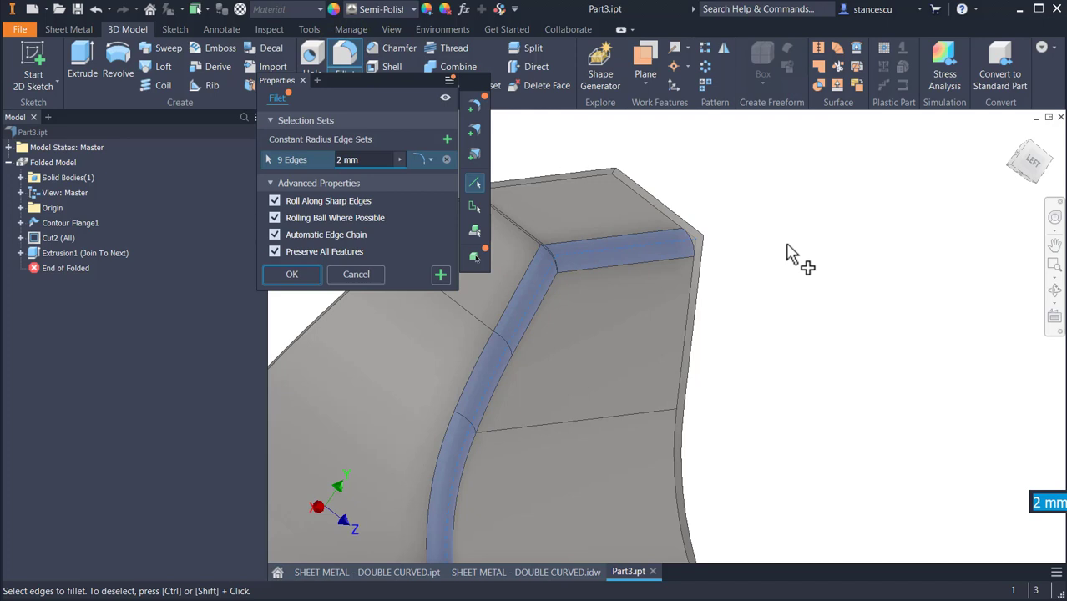
pyautogui.write('Thic')
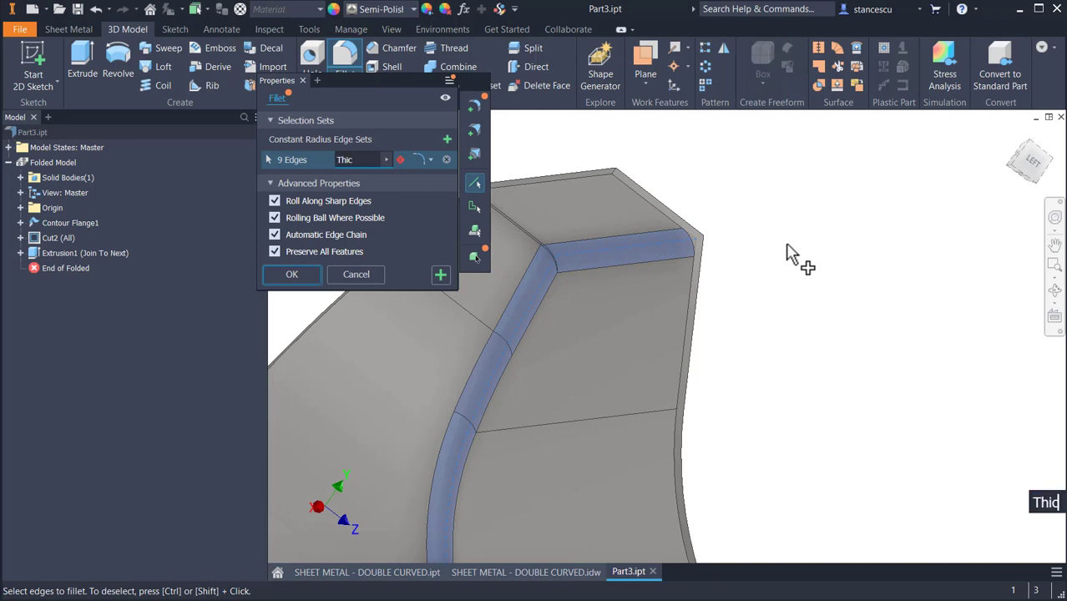
pyautogui.write('kness')
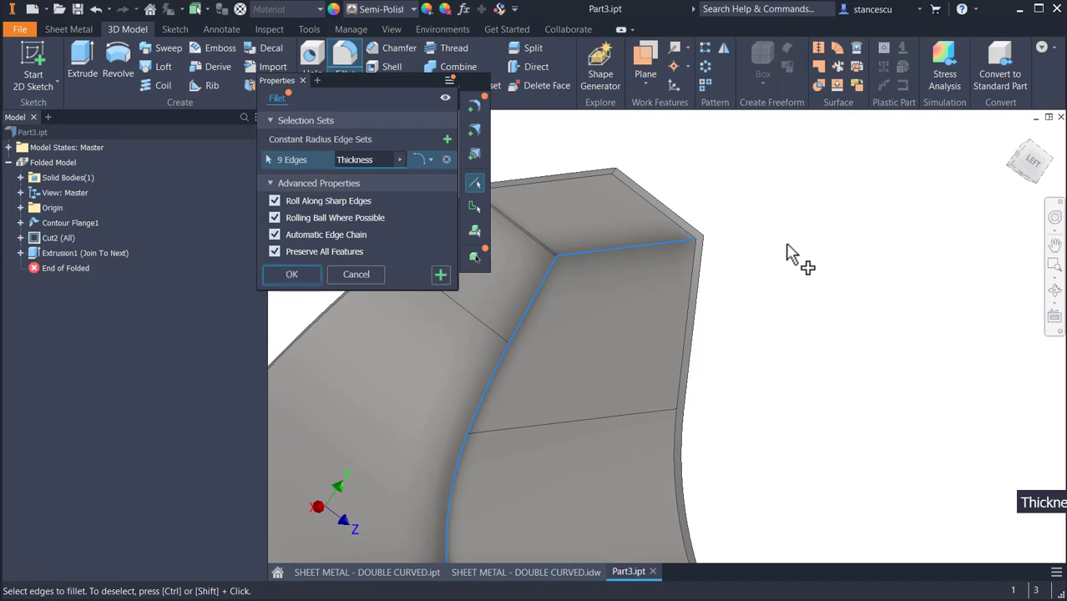
pyautogui.scroll(-5, 810, 397)
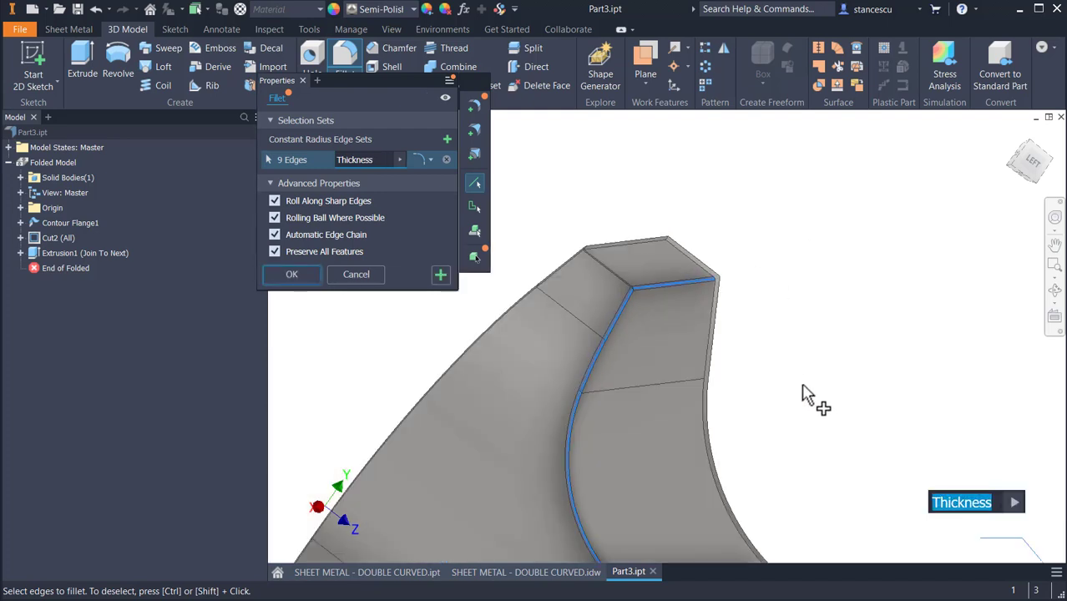
pyautogui.moveTo(810, 410); pyautogui.dragTo(698, 341, button='middle')
pyautogui.keyDown('shift'); pyautogui.moveTo(830, 322); pyautogui.dragTo(797, 224, button='middle'); pyautogui.keyUp('shift')
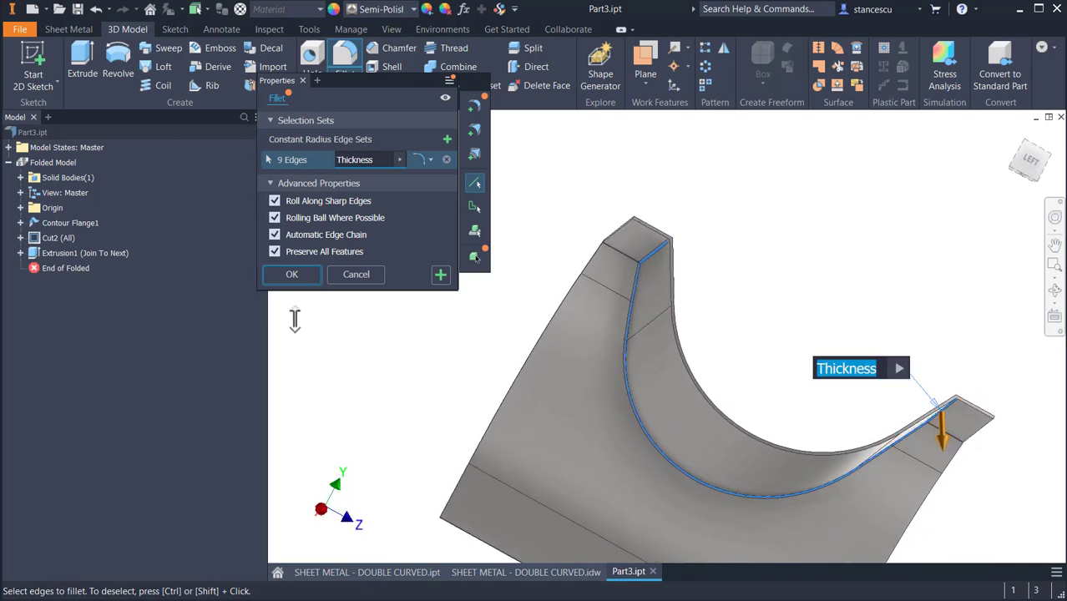
pyautogui.keyDown('shift'); pyautogui.moveTo(558, 338); pyautogui.dragTo(402, 290, button='middle'); pyautogui.keyUp('shift')
pyautogui.click(440, 274)
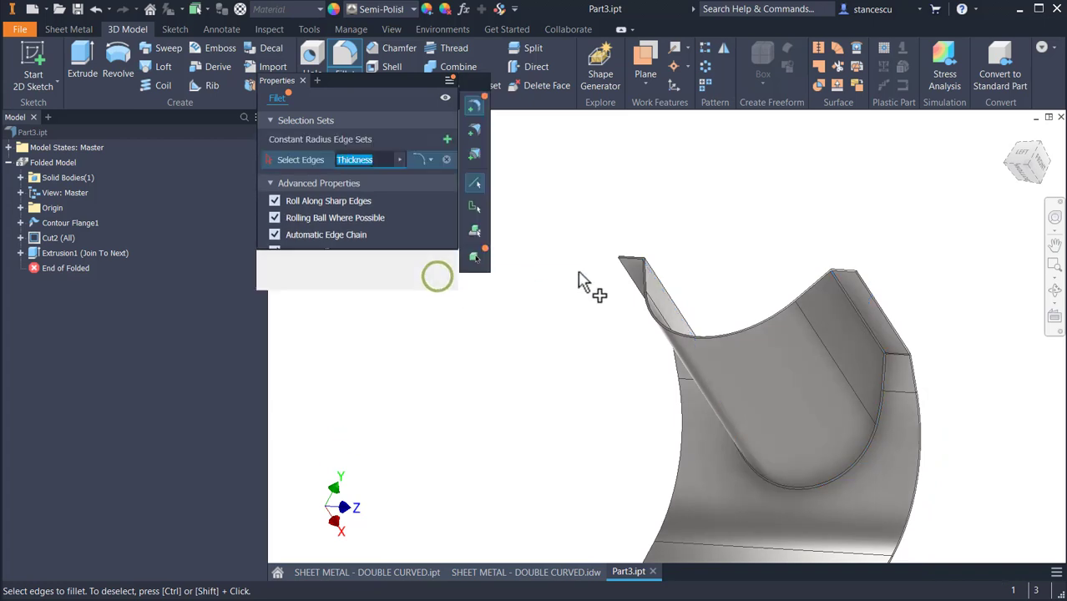
# Step: Fillet the matching edge chain on the opposite side of the flange joint with radius Thickness*2
pyautogui.keyDown('shift'); pyautogui.moveTo(584, 286); pyautogui.dragTo(683, 259, button='middle'); pyautogui.keyUp('shift')
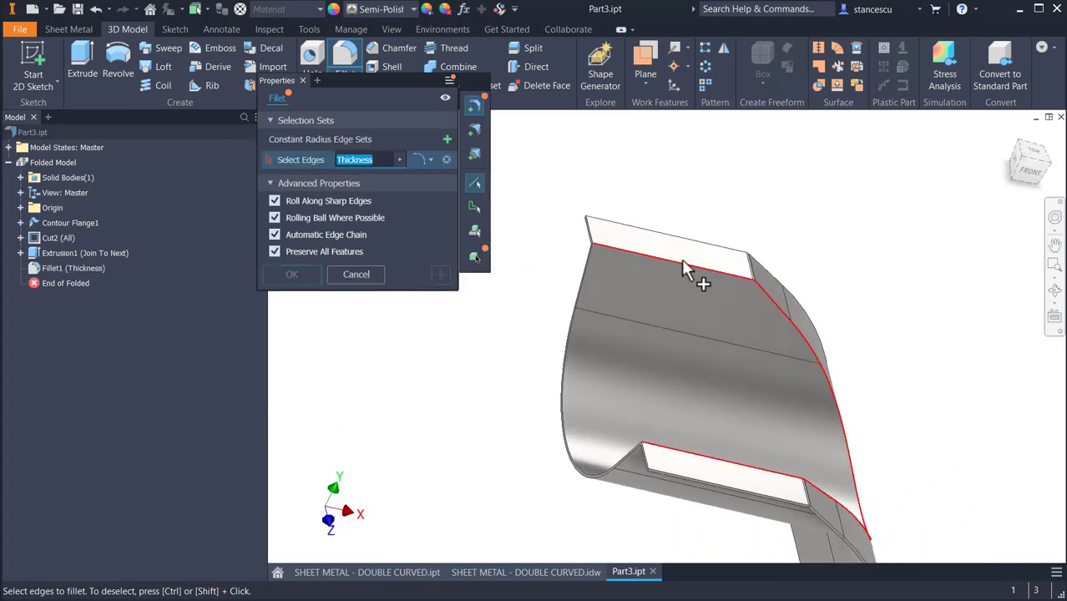
pyautogui.click(730, 284)
pyautogui.keyDown('shift'); pyautogui.moveTo(793, 250); pyautogui.dragTo(650, 186, button='middle'); pyautogui.keyUp('shift')
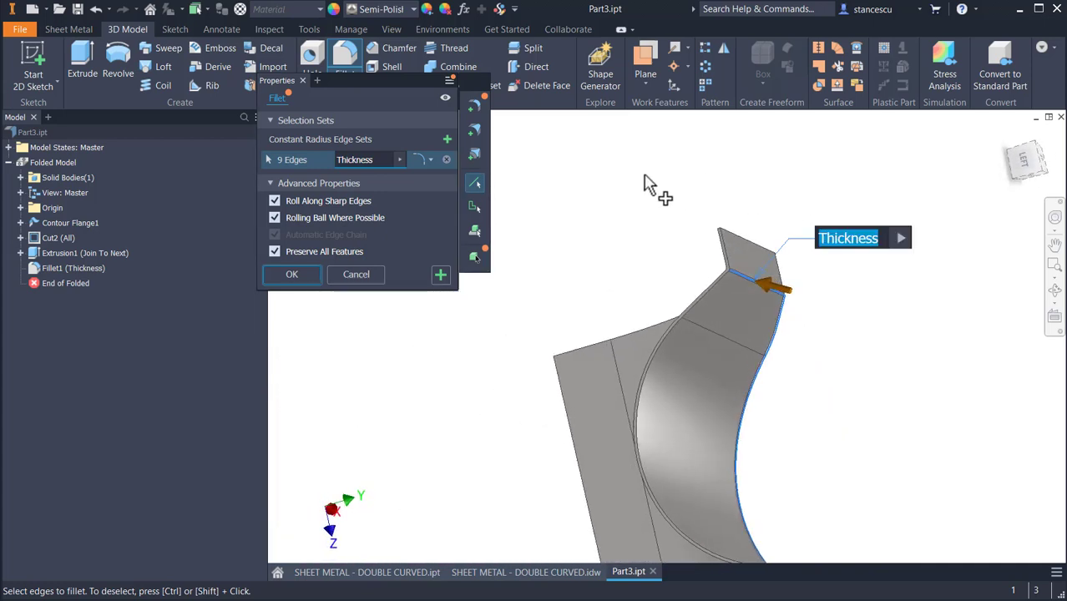
pyautogui.click(382, 159)
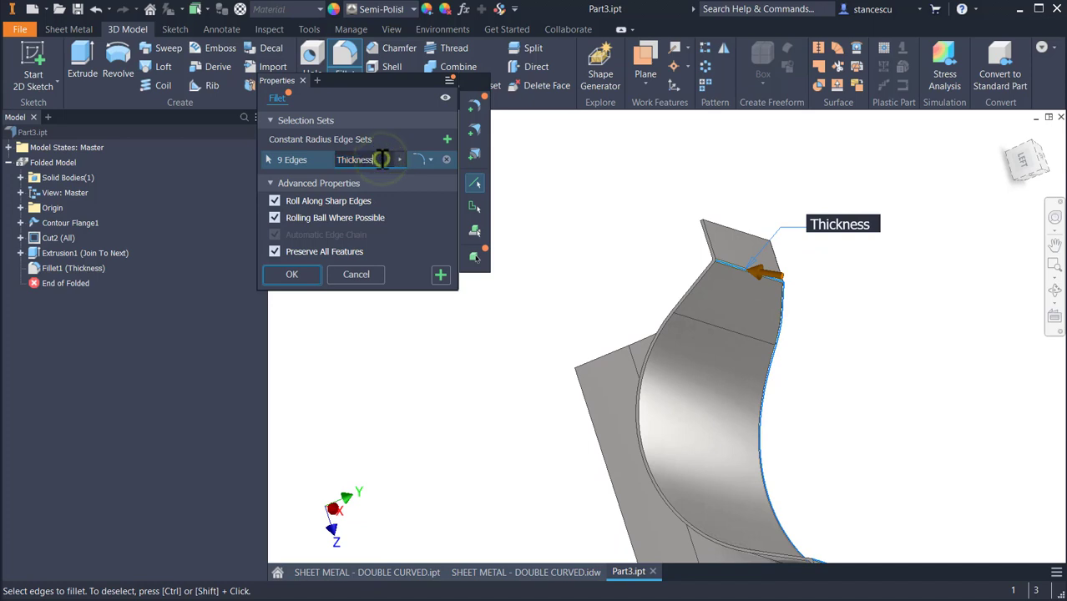
pyautogui.write('*2')
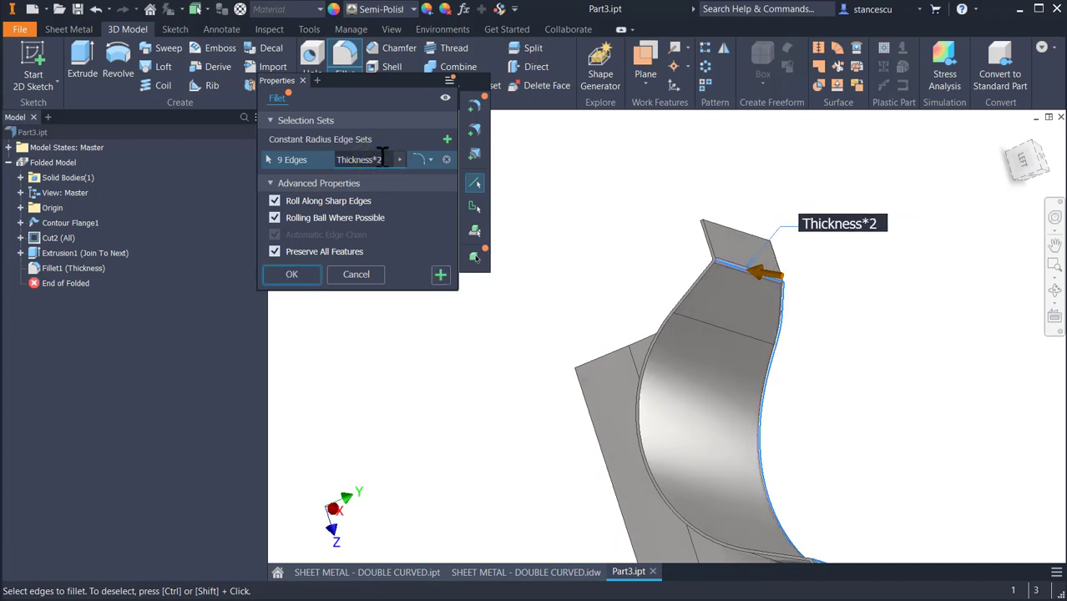
pyautogui.keyDown('shift'); pyautogui.moveTo(759, 326); pyautogui.dragTo(869, 294, button='middle'); pyautogui.keyUp('shift')
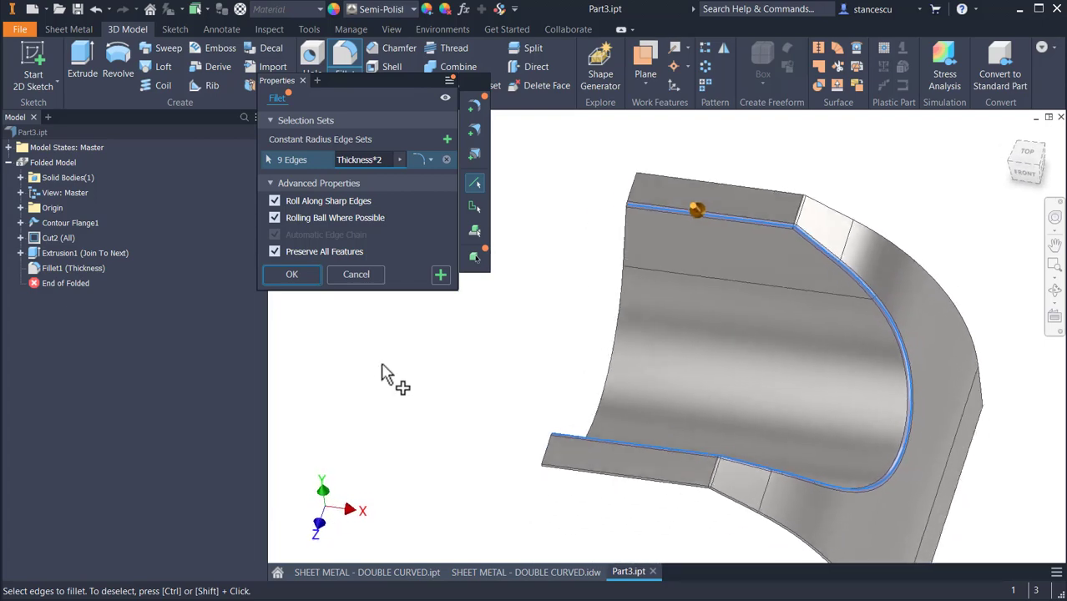
pyautogui.keyDown('shift'); pyautogui.moveTo(383, 365); pyautogui.dragTo(338, 312, button='middle'); pyautogui.keyUp('shift')
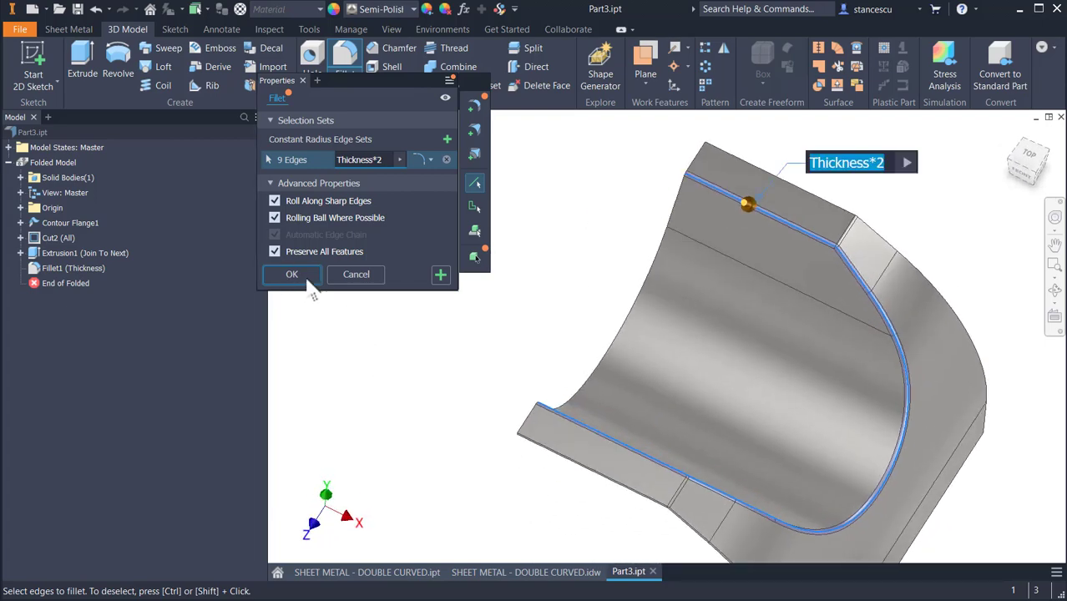
pyautogui.click(294, 275)
# Step: Try to create a flat pattern of the filleted double-curved sheet metal part
pyautogui.keyDown('shift'); pyautogui.moveTo(803, 312); pyautogui.dragTo(820, 299, button='middle'); pyautogui.keyUp('shift')
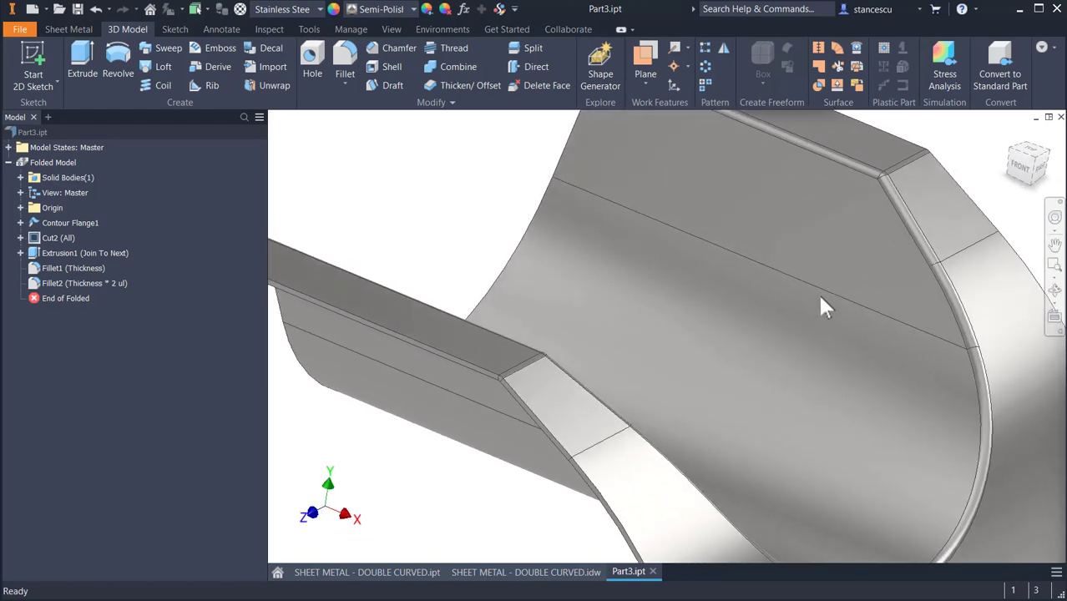
pyautogui.press('F6')
pyautogui.click(68, 29)
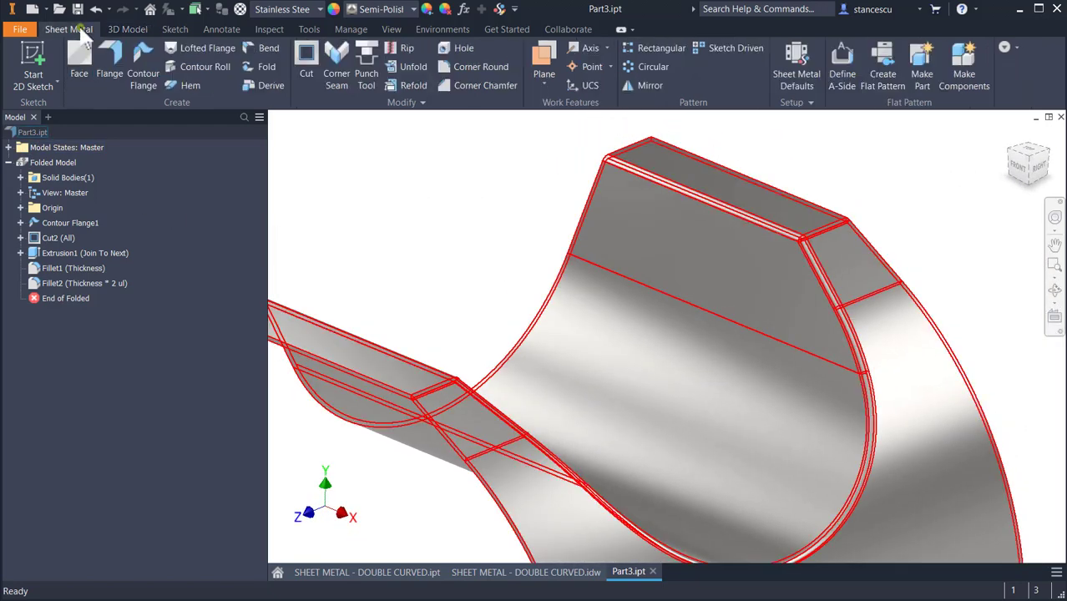
pyautogui.keyDown('shift'); pyautogui.moveTo(497, 297); pyautogui.dragTo(467, 191, button='middle'); pyautogui.keyUp('shift')
pyautogui.click(465, 190)
pyautogui.click(464, 184)
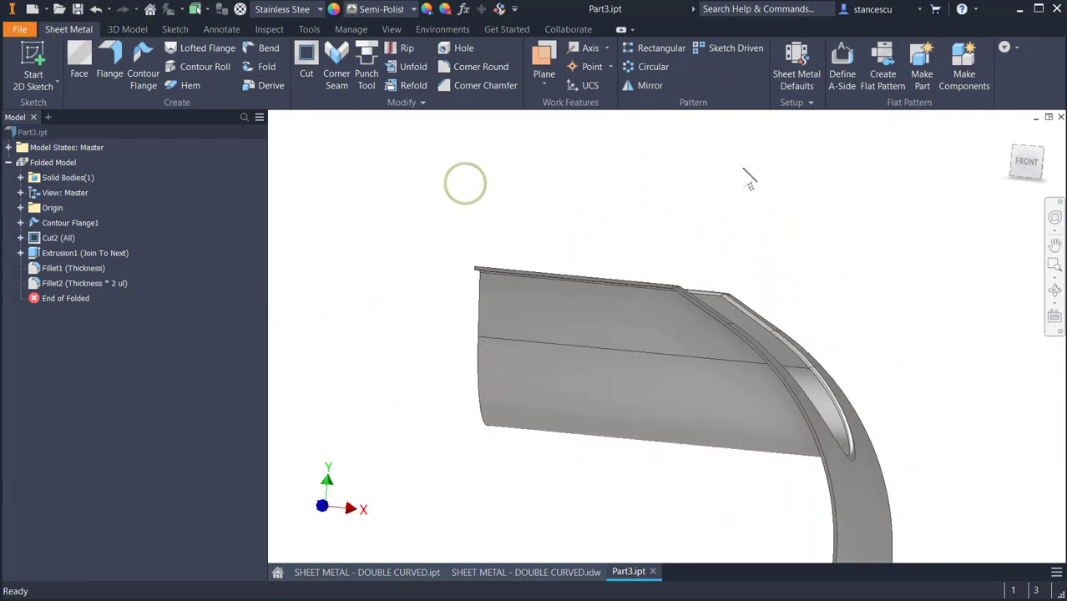
pyautogui.keyDown('shift'); pyautogui.moveTo(749, 179); pyautogui.dragTo(945, 190, button='middle'); pyautogui.keyUp('shift')
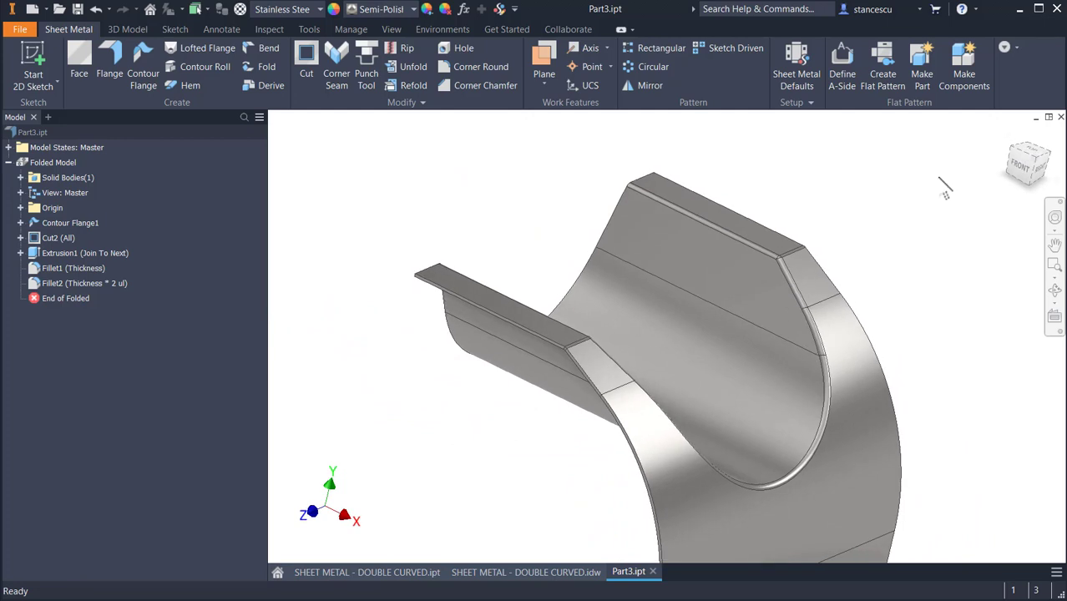
pyautogui.click(883, 67)
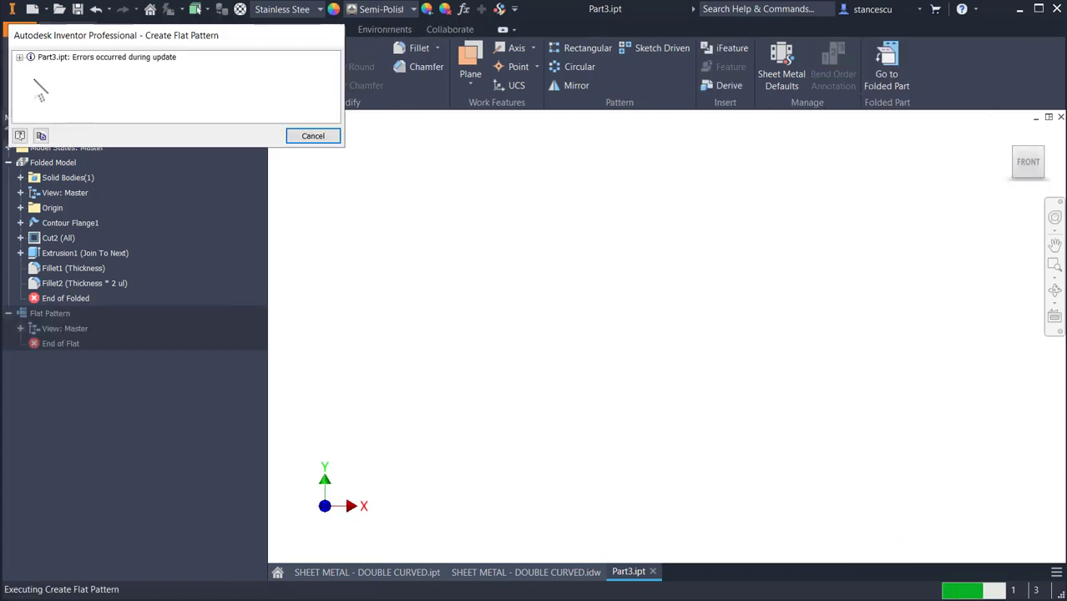
pyautogui.click(313, 137)
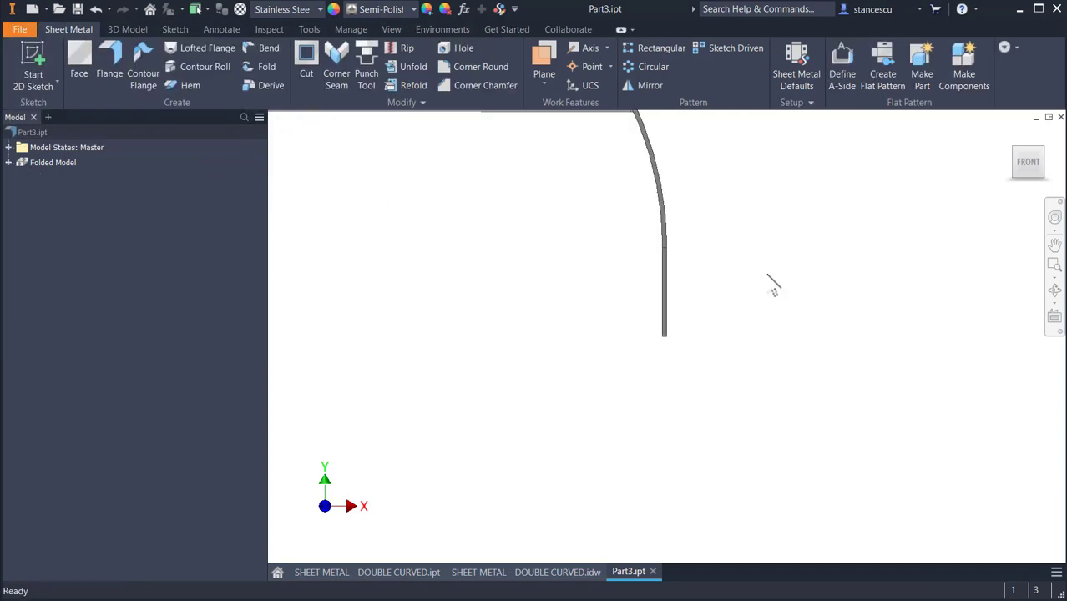
pyautogui.press('F6')
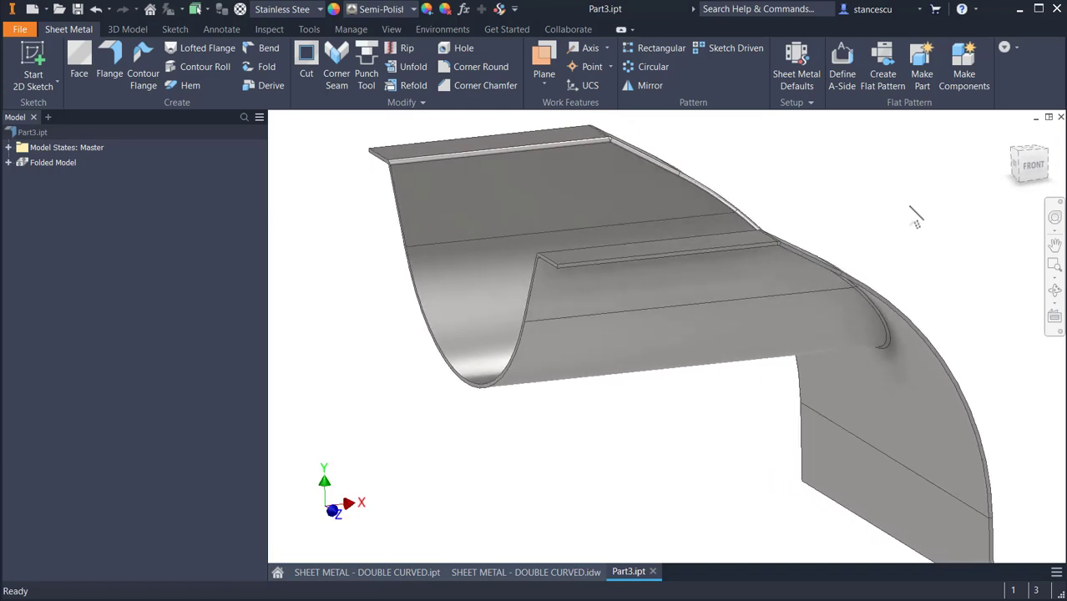
# Step: Check the side cutout's dimensions in SHEET METAL - DOUBLE CURVED.idw, and start a sketch on the XY plane of Part3.ipt
pyautogui.click(525, 584)
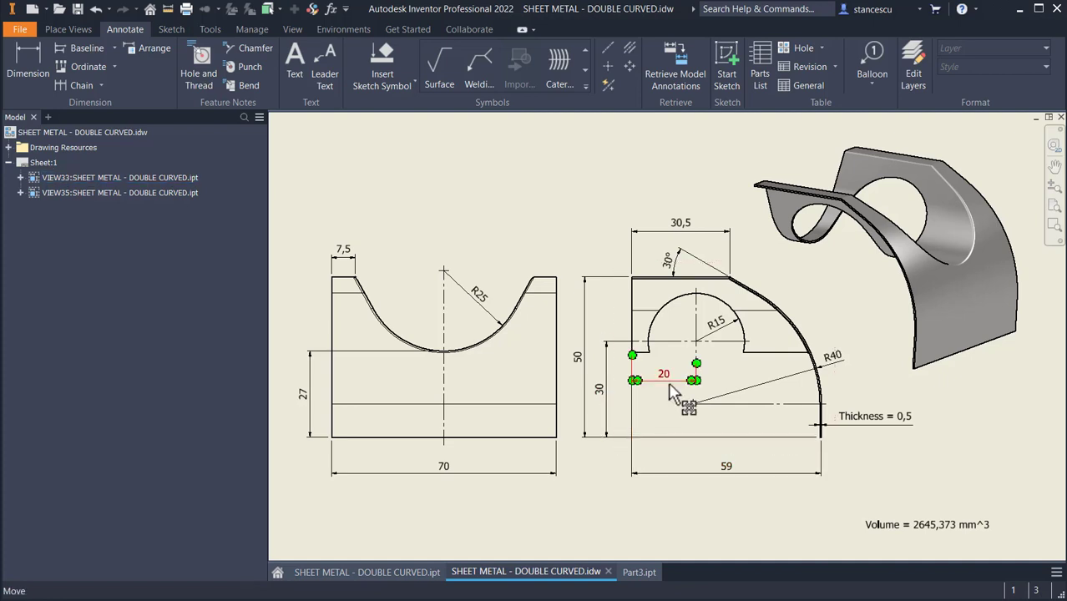
pyautogui.click(643, 572)
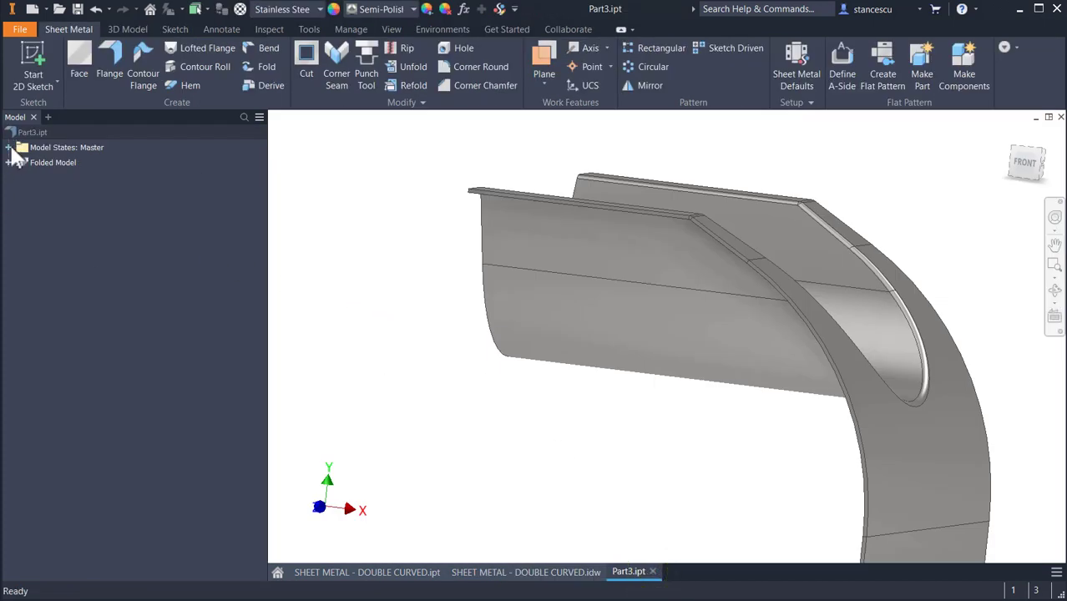
pyautogui.click(9, 163)
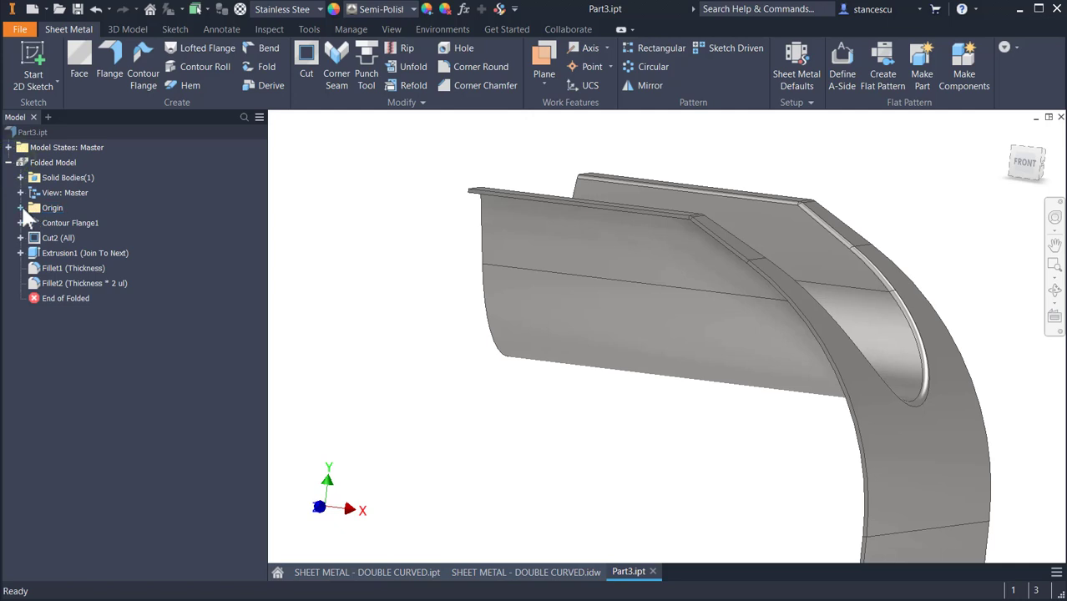
pyautogui.click(21, 208)
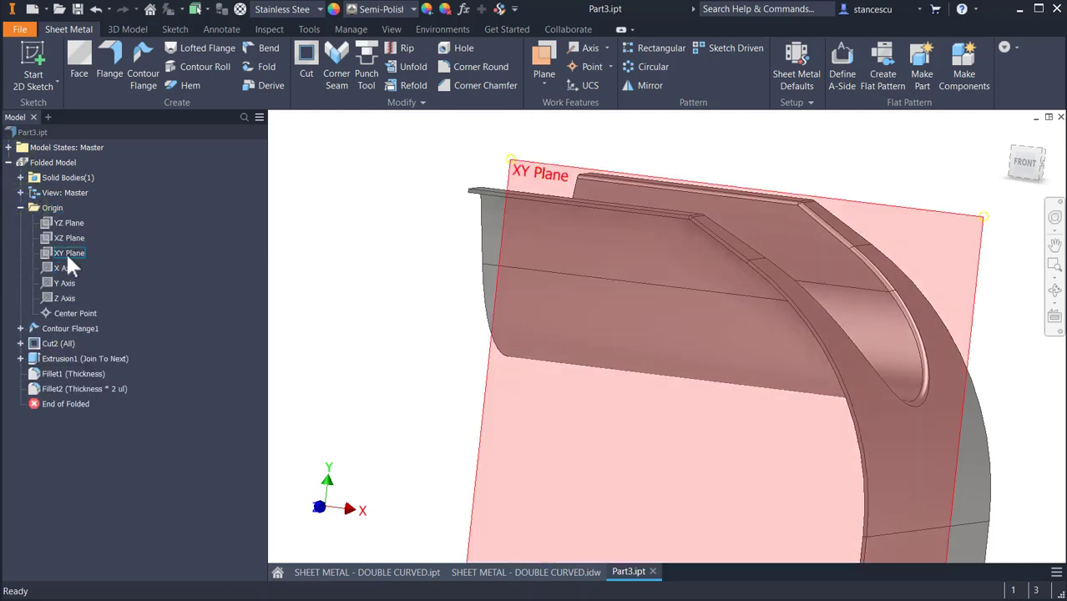
pyautogui.click(68, 253)
pyautogui.keyDown('shift'); pyautogui.moveTo(215, 310); pyautogui.dragTo(476, 304, button='middle'); pyautogui.keyUp('shift')
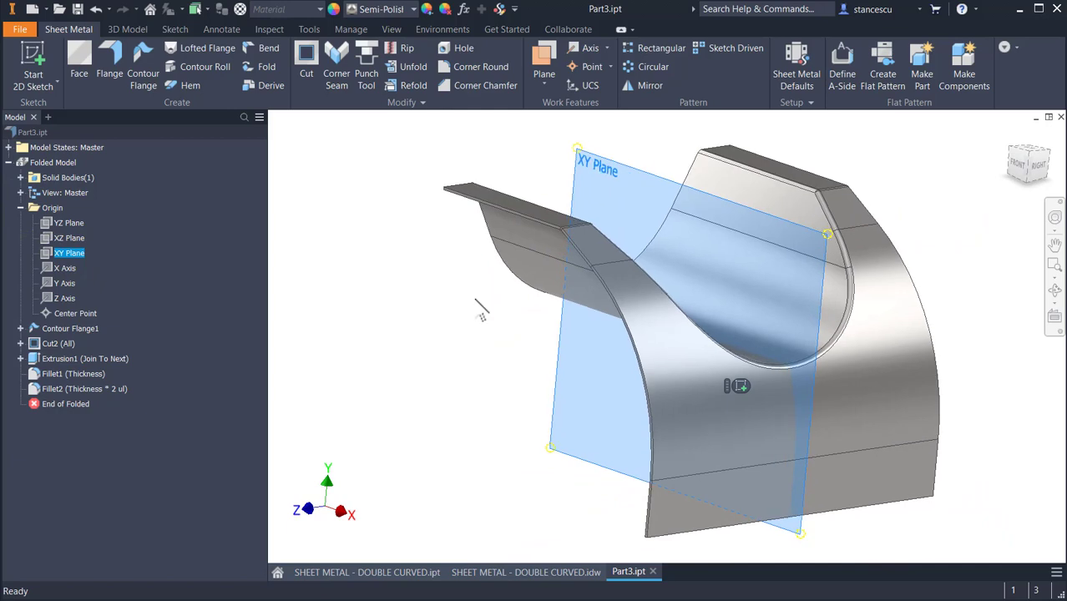
pyautogui.click(740, 387)
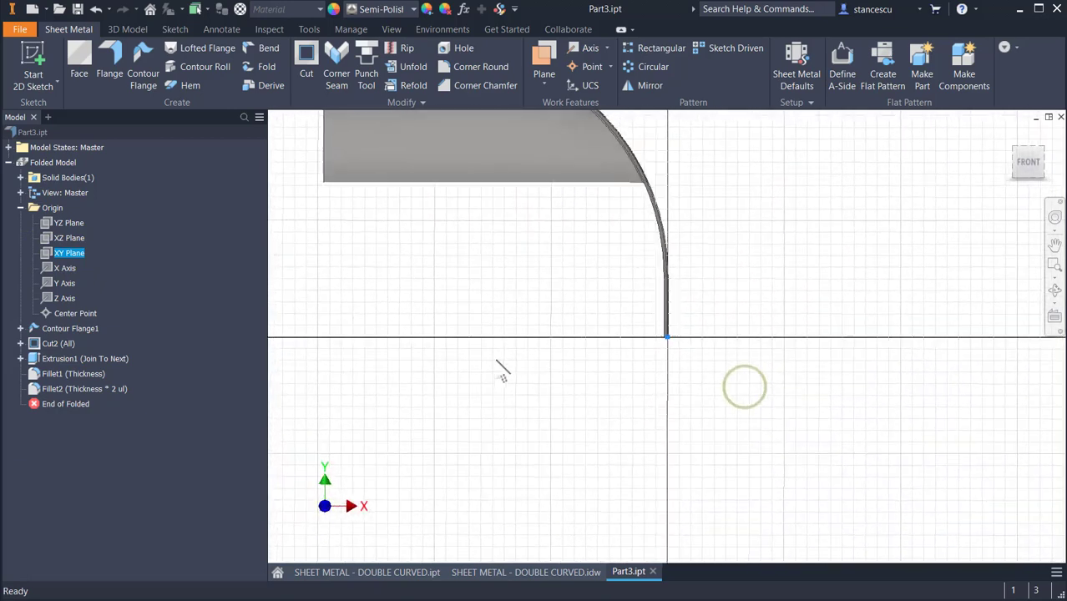
# Step: Draw a circle of radius 15 mm centred just below the lower edge of the curved flange
pyautogui.moveTo(477, 310); pyautogui.dragTo(600, 451, button='middle')
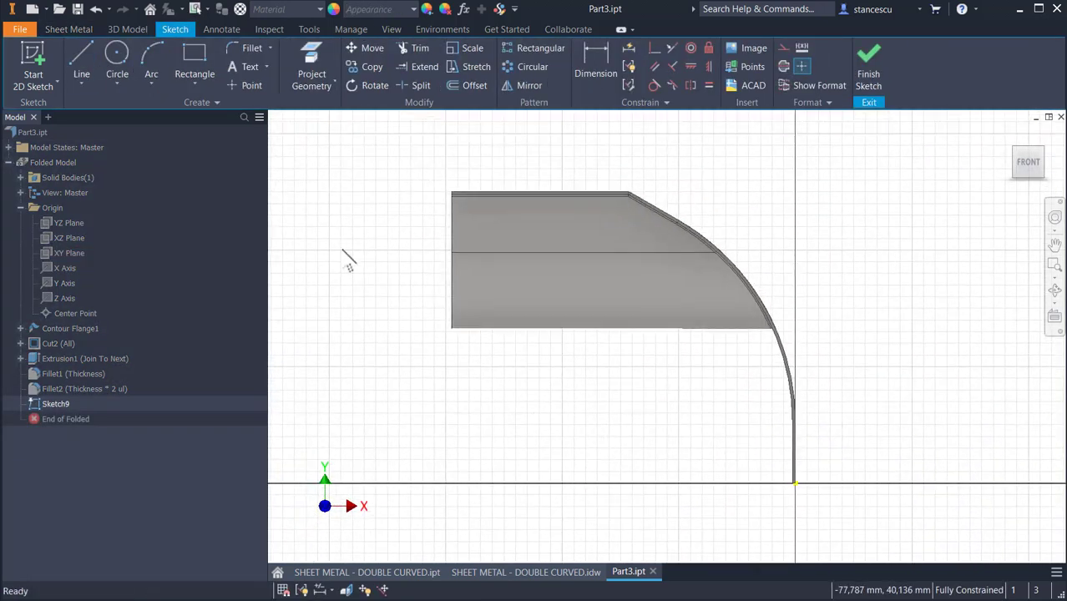
pyautogui.click(116, 62)
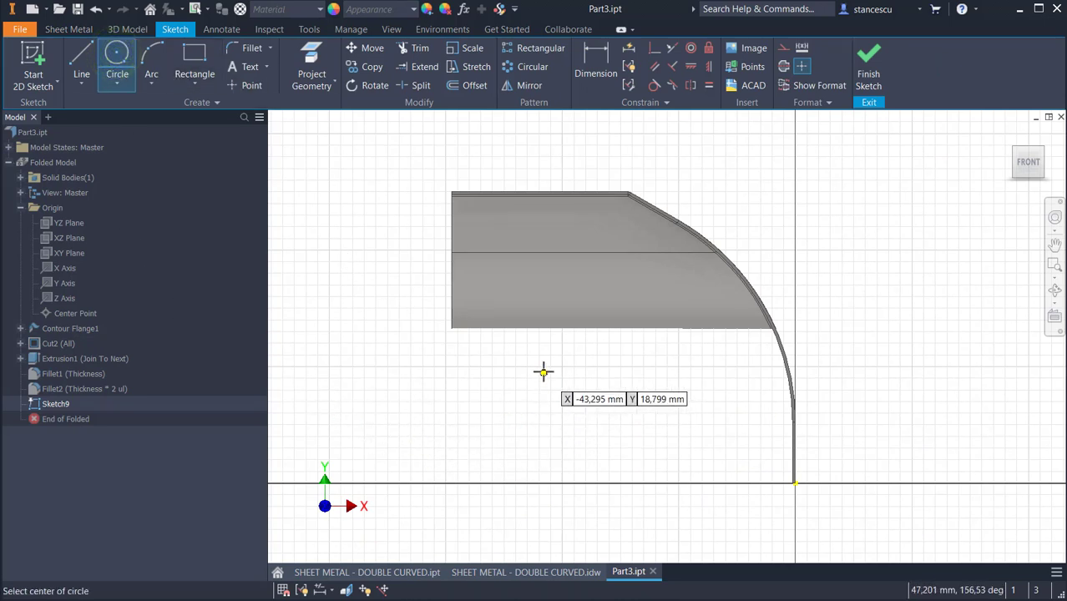
pyautogui.click(538, 335)
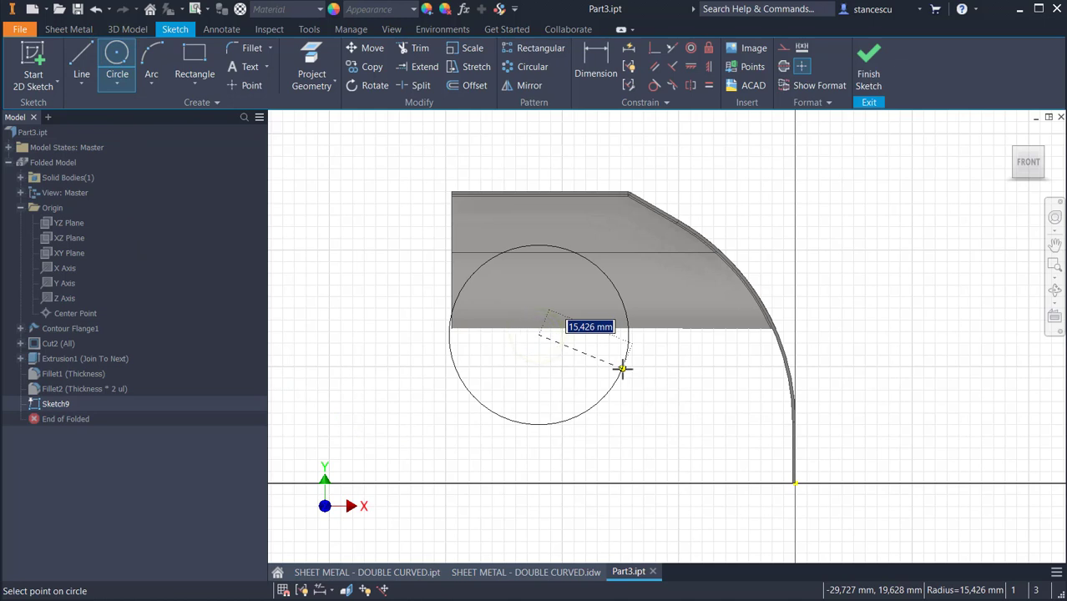
pyautogui.write('1')
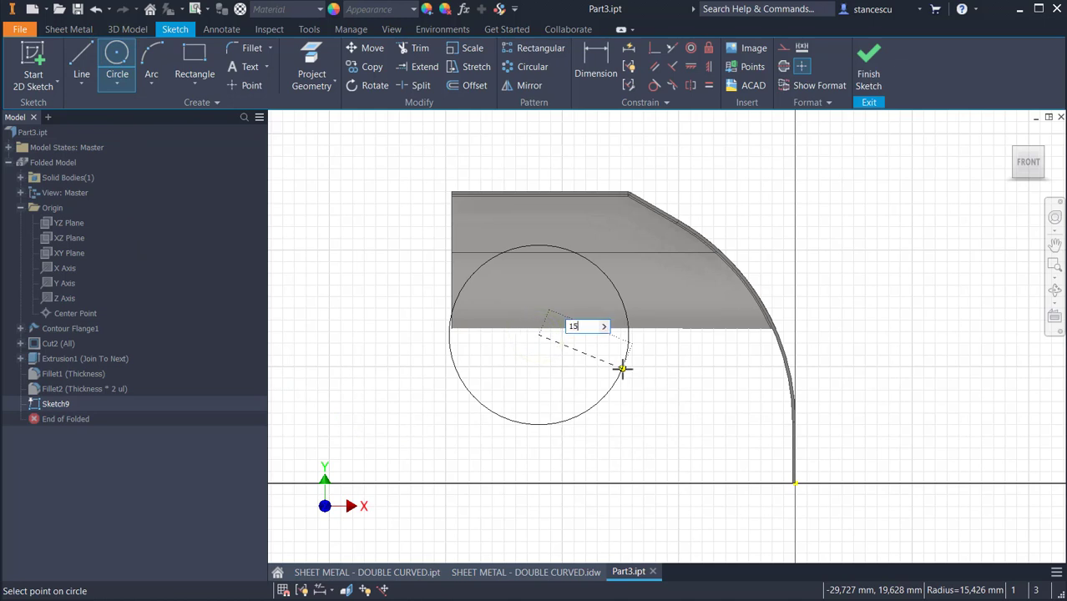
pyautogui.write('5')
pyautogui.press('Return')
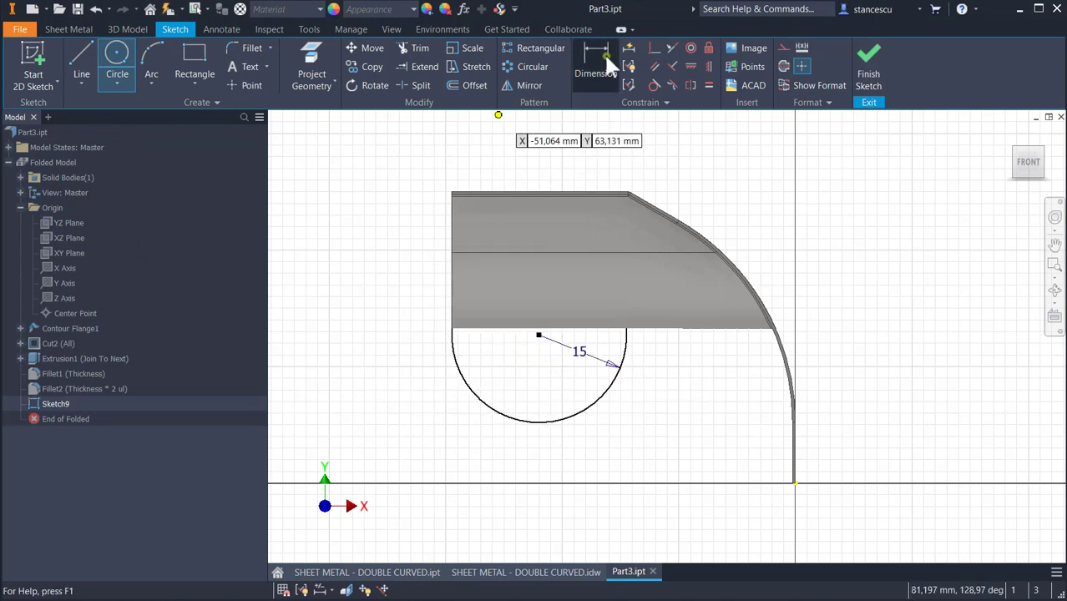
# Step: Dimension the circle's centre horizontally at 20 mm from the flange's straight vertical end edge
pyautogui.click(605, 55)
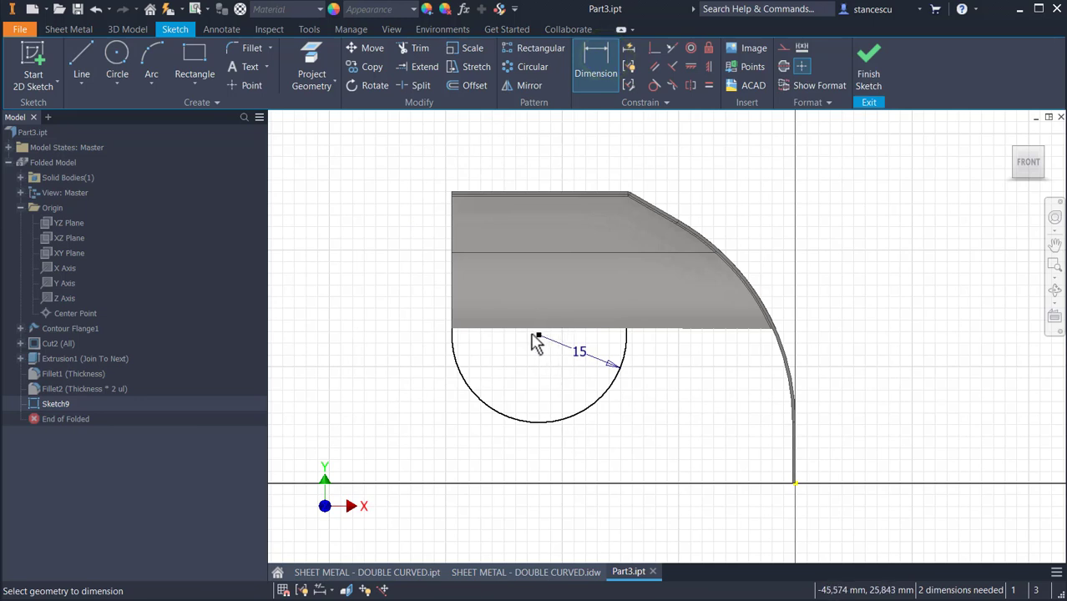
pyautogui.click(541, 338)
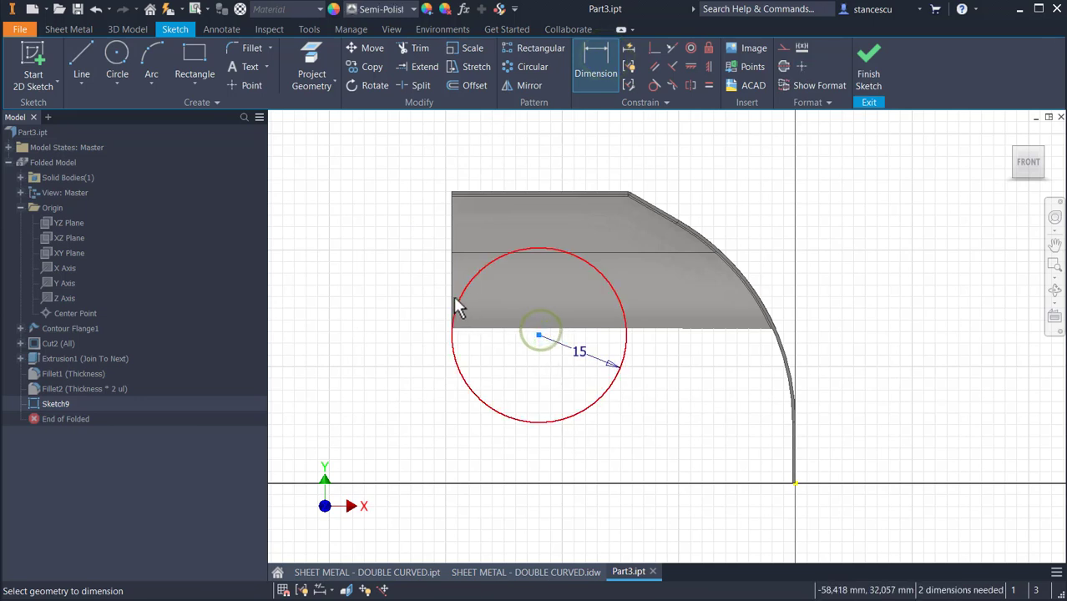
pyautogui.click(452, 298)
pyautogui.click(490, 464)
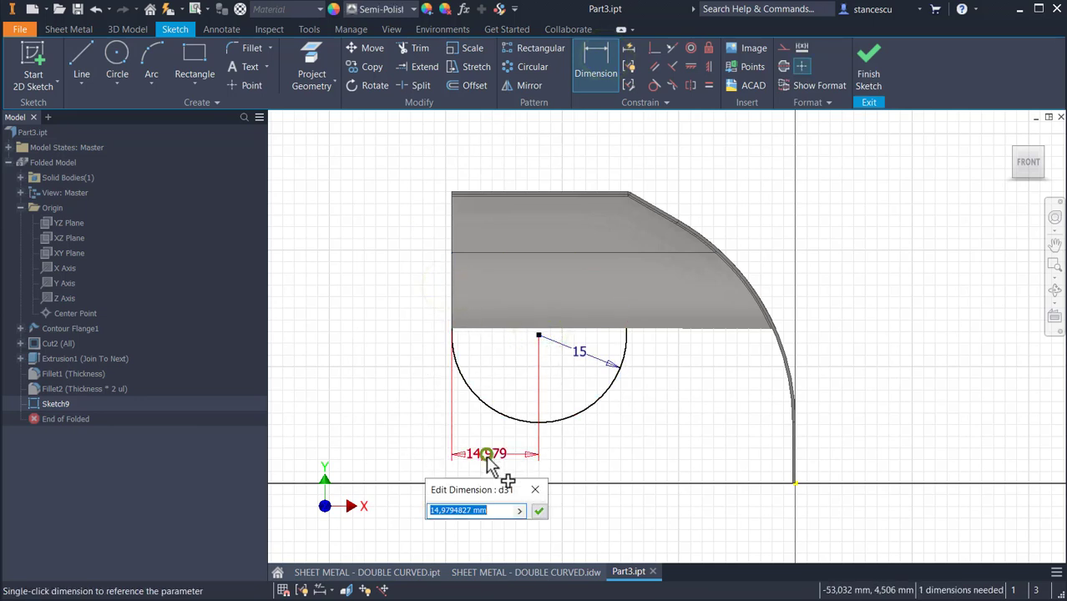
pyautogui.write('20')
pyautogui.press('Return')
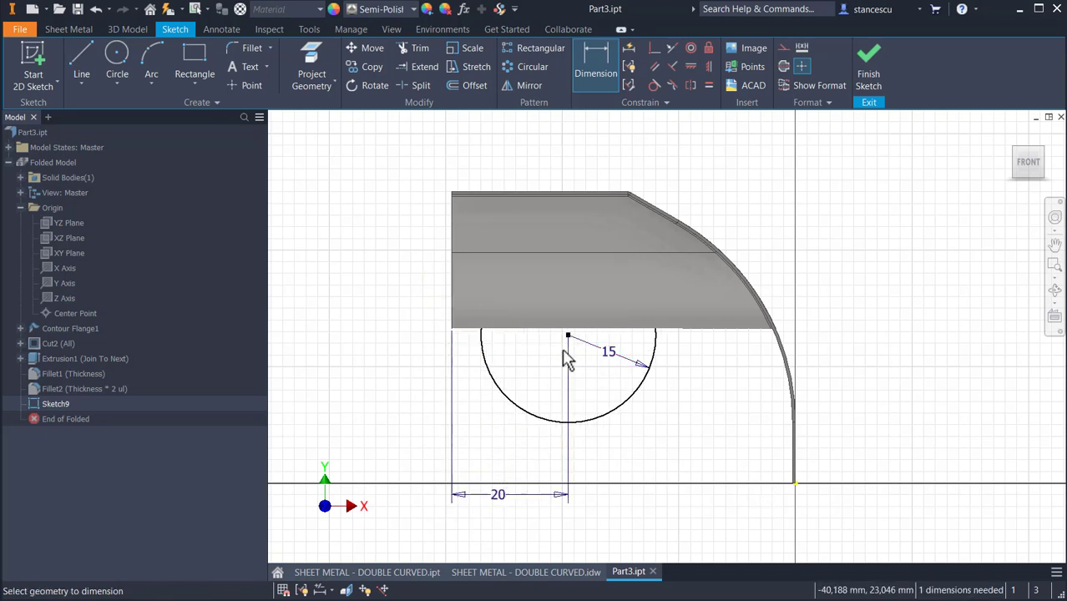
# Step: Dimension the circle's centre 30 mm vertically above the part's base origin and finish the sketch
pyautogui.click(604, 414)
pyautogui.click(796, 484)
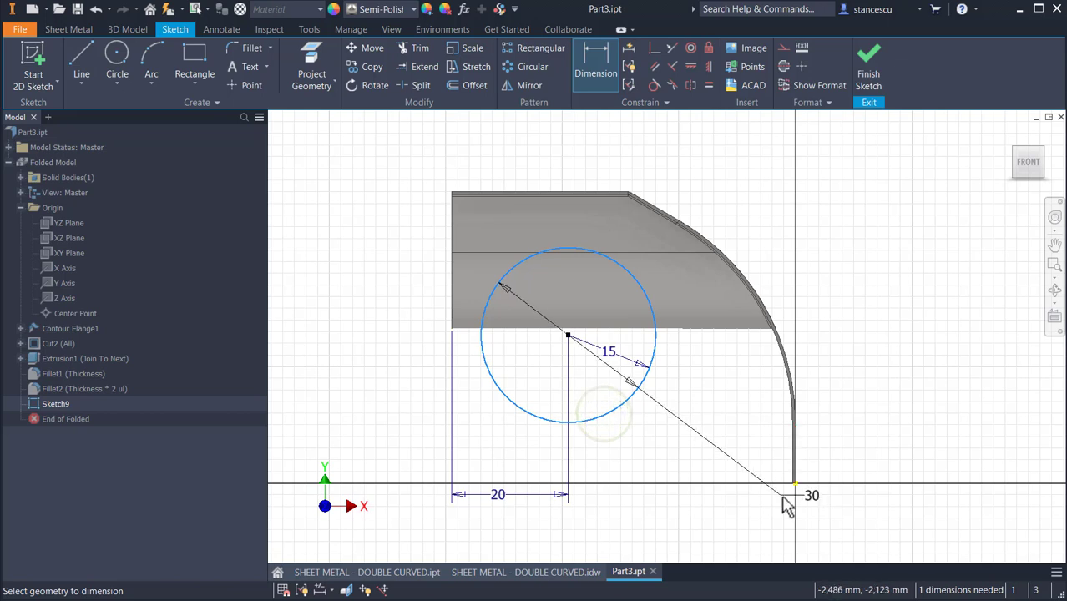
pyautogui.click(354, 403)
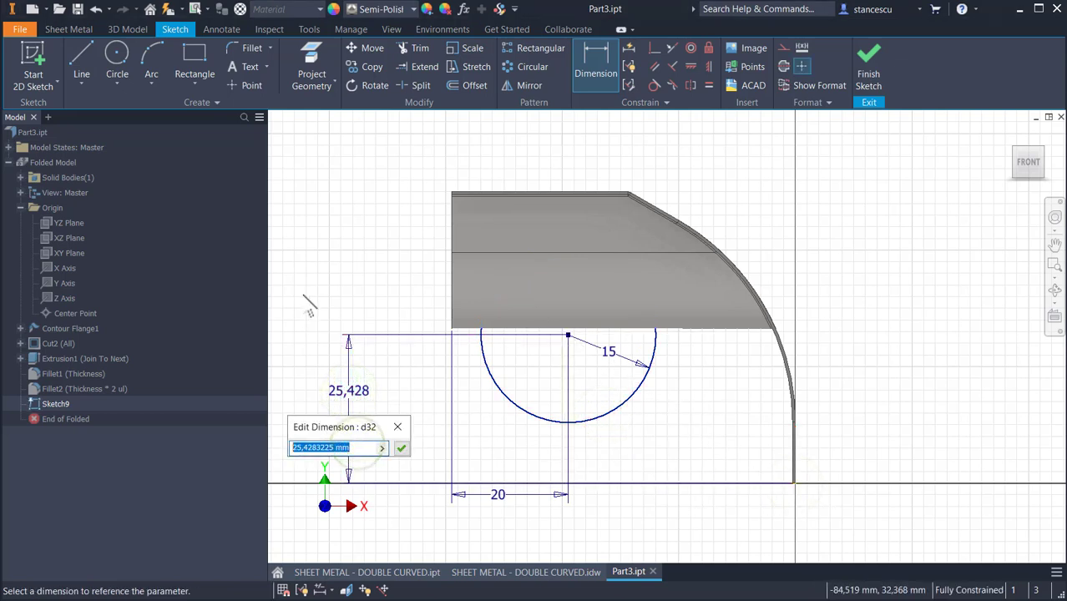
pyautogui.write('3')
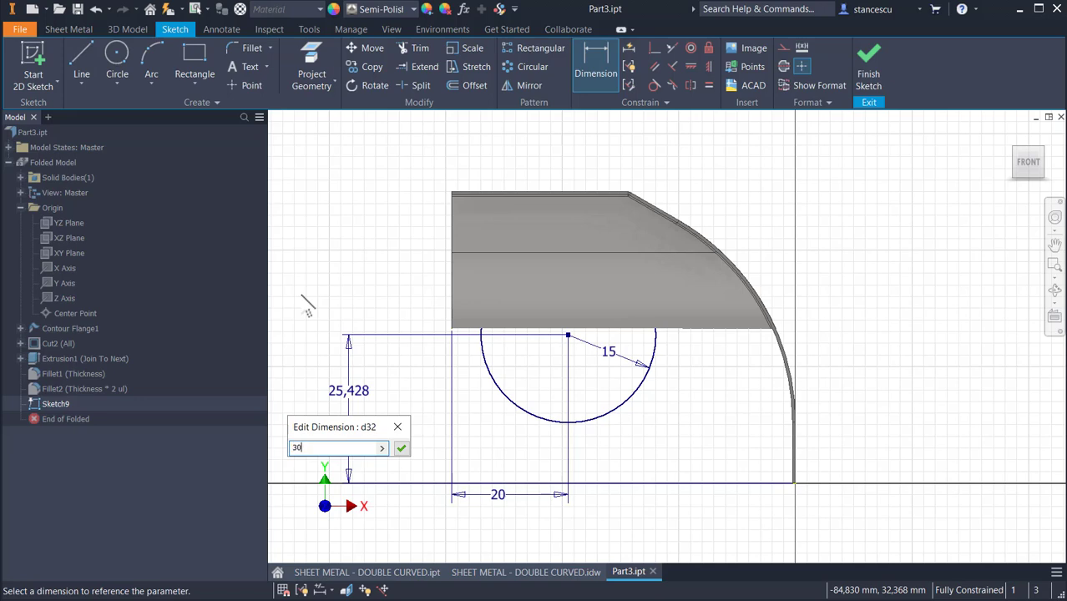
pyautogui.write('0')
pyautogui.press('Return')
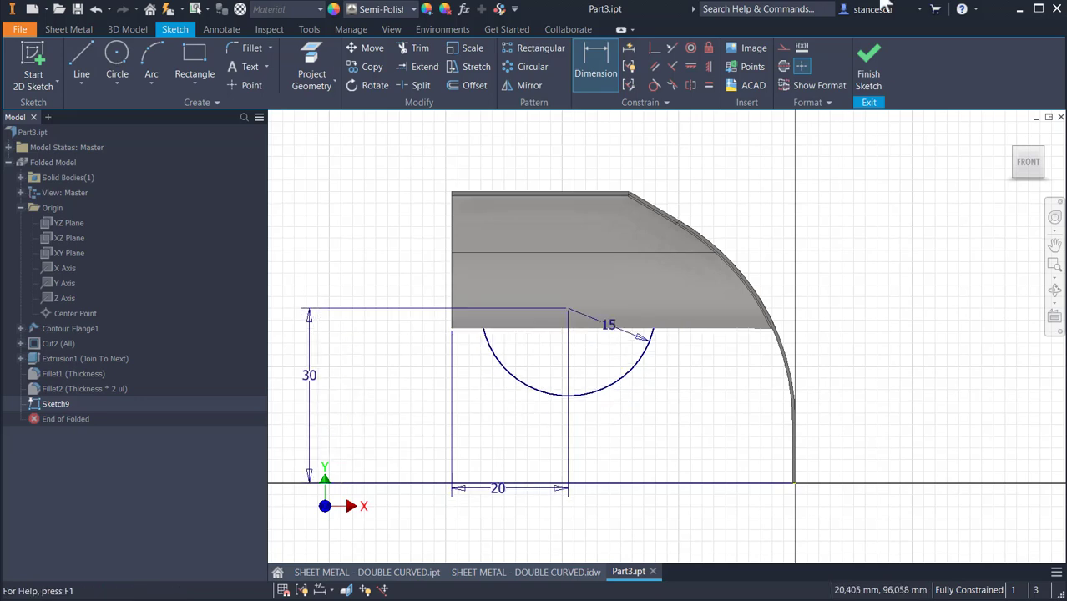
pyautogui.click(869, 61)
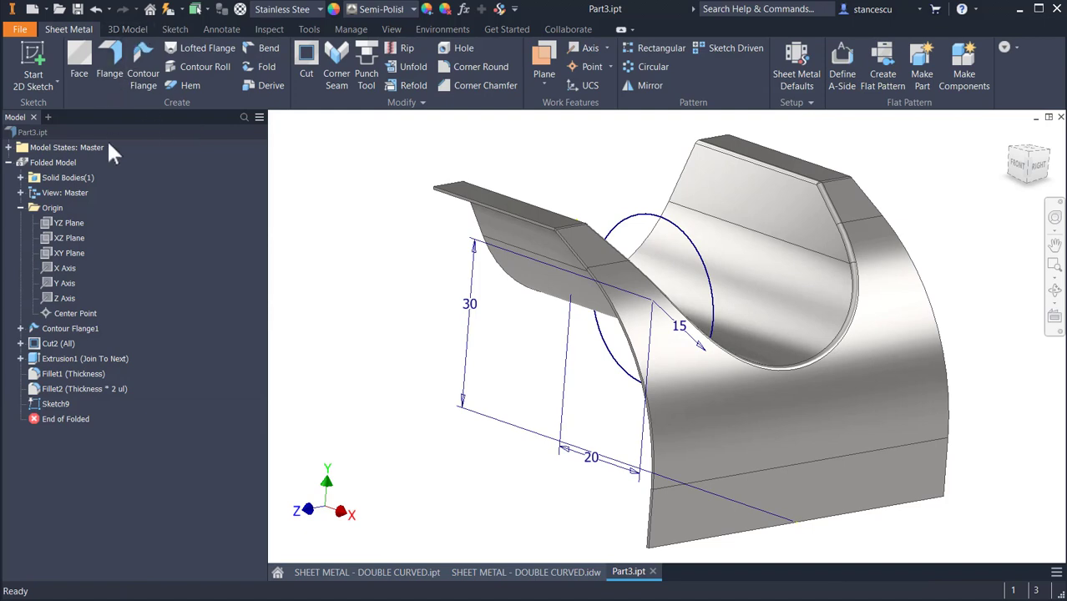
# Step: Cut the R15 circle profile through the curved flange with extents All in both directions
pyautogui.click(306, 59)
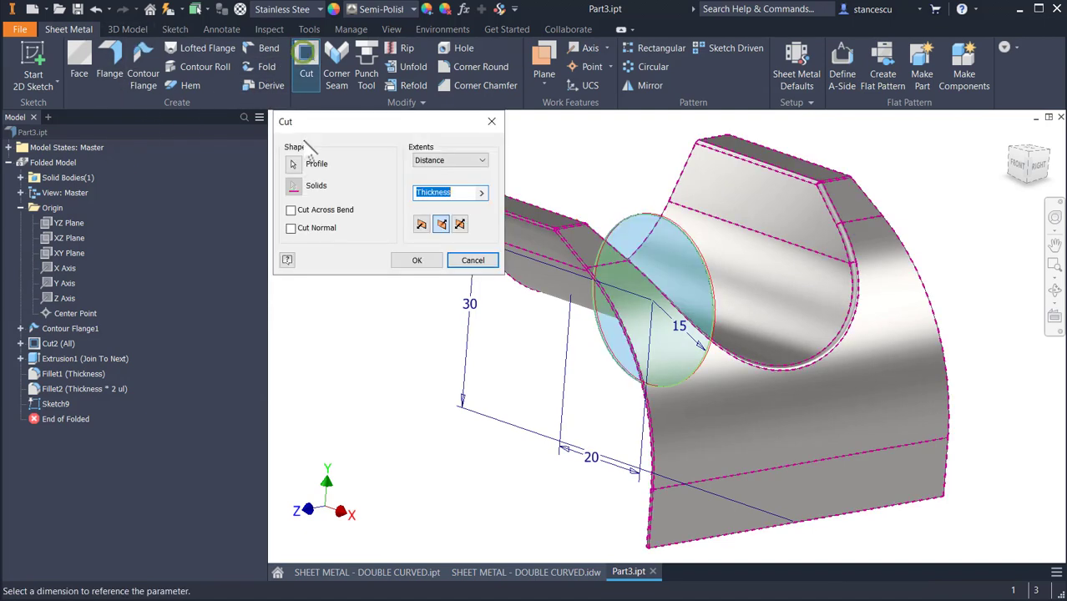
pyautogui.click(459, 224)
pyautogui.click(452, 163)
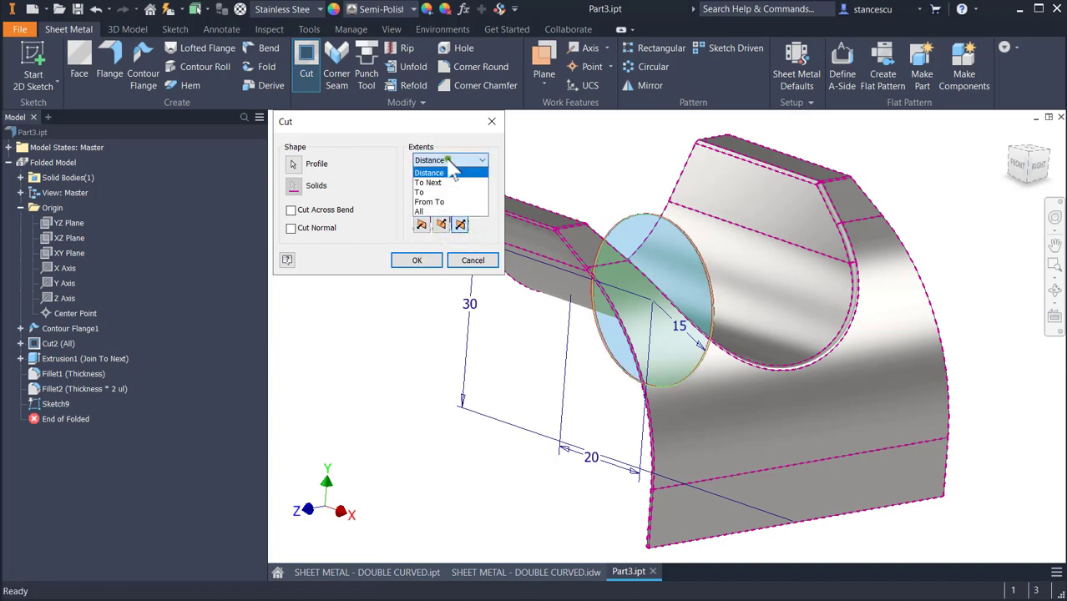
pyautogui.click(441, 211)
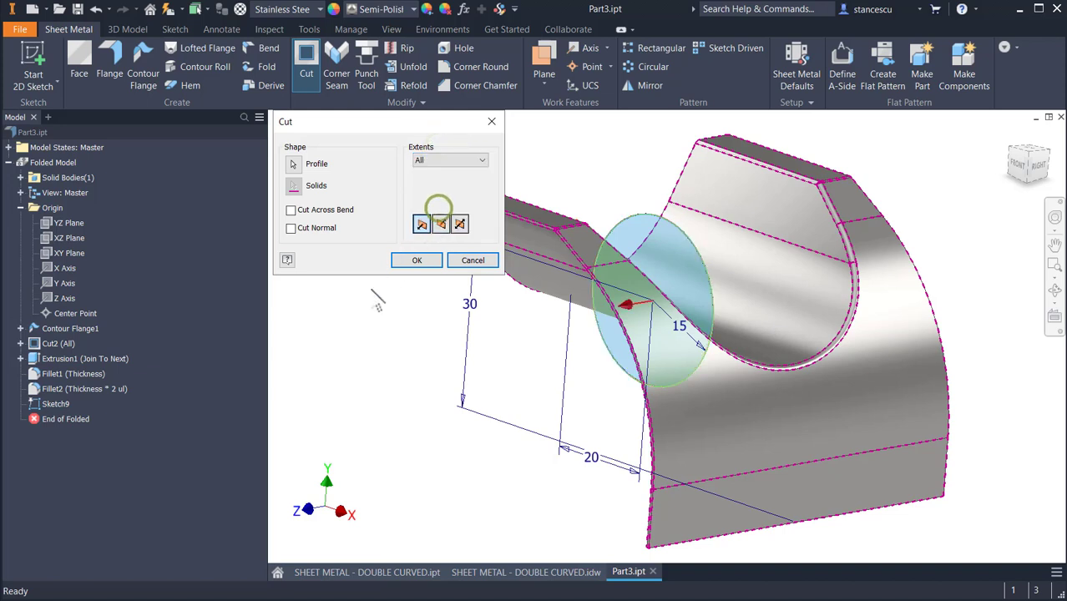
pyautogui.click(416, 260)
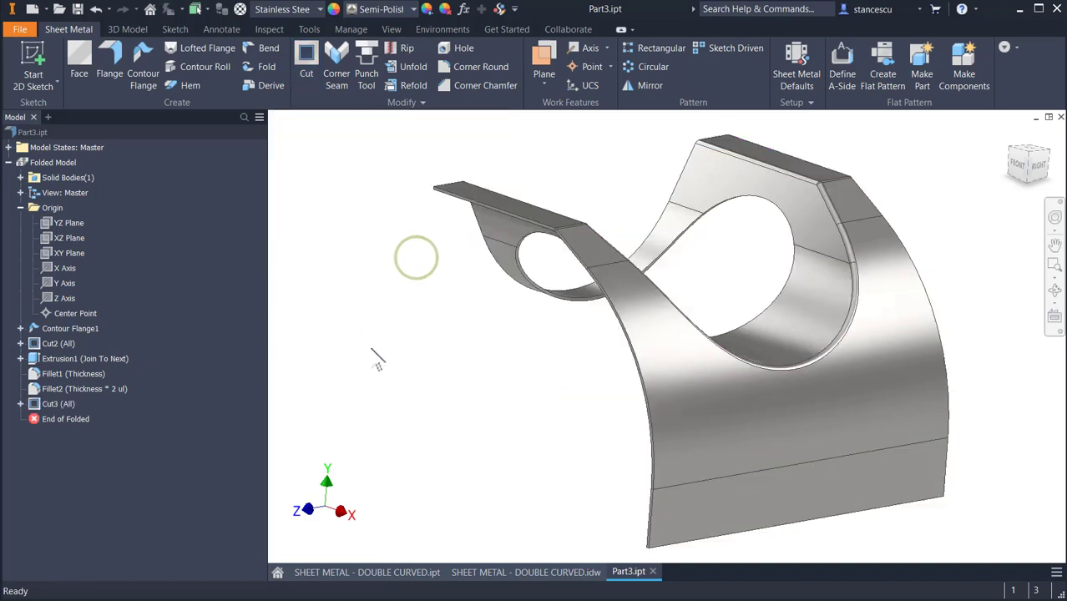
pyautogui.keyDown('shift'); pyautogui.moveTo(360, 361); pyautogui.dragTo(310, 209, button='middle'); pyautogui.keyUp('shift')
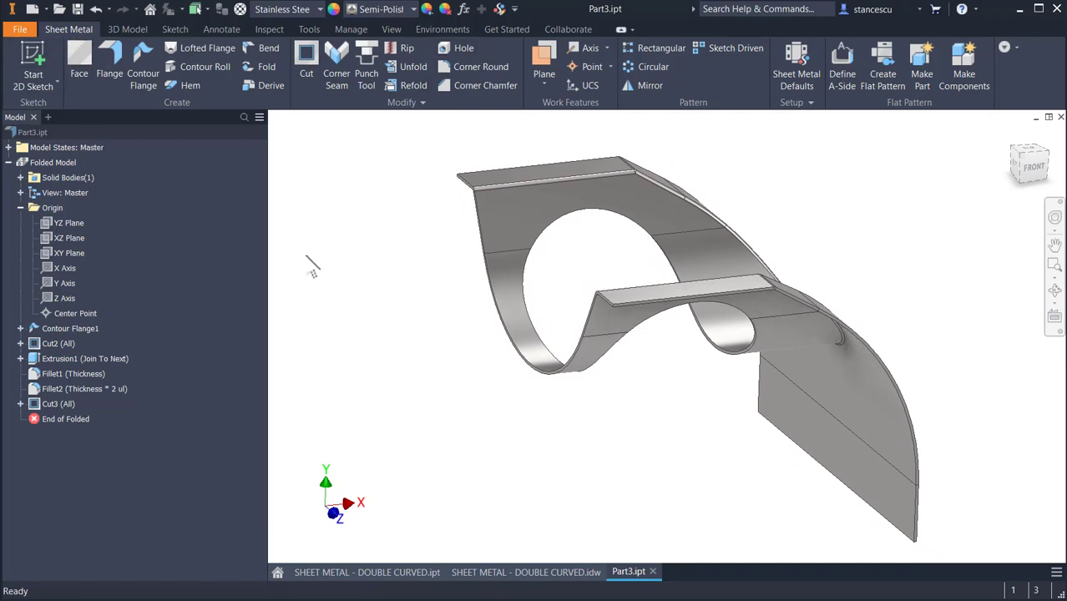
pyautogui.keyDown('shift'); pyautogui.moveTo(308, 258); pyautogui.dragTo(294, 180, button='middle'); pyautogui.keyUp('shift')
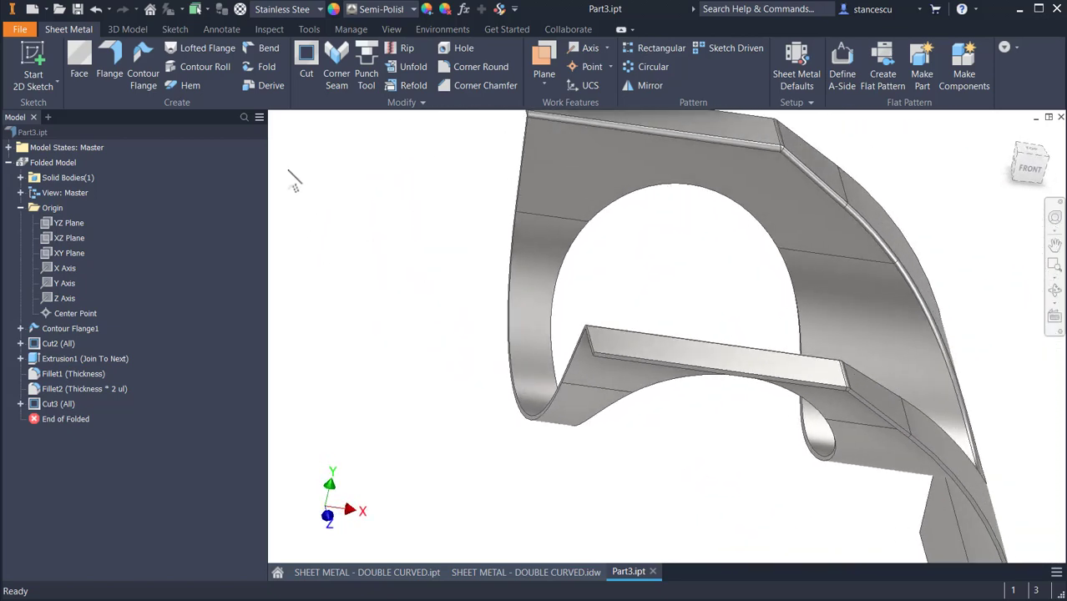
pyautogui.click(127, 29)
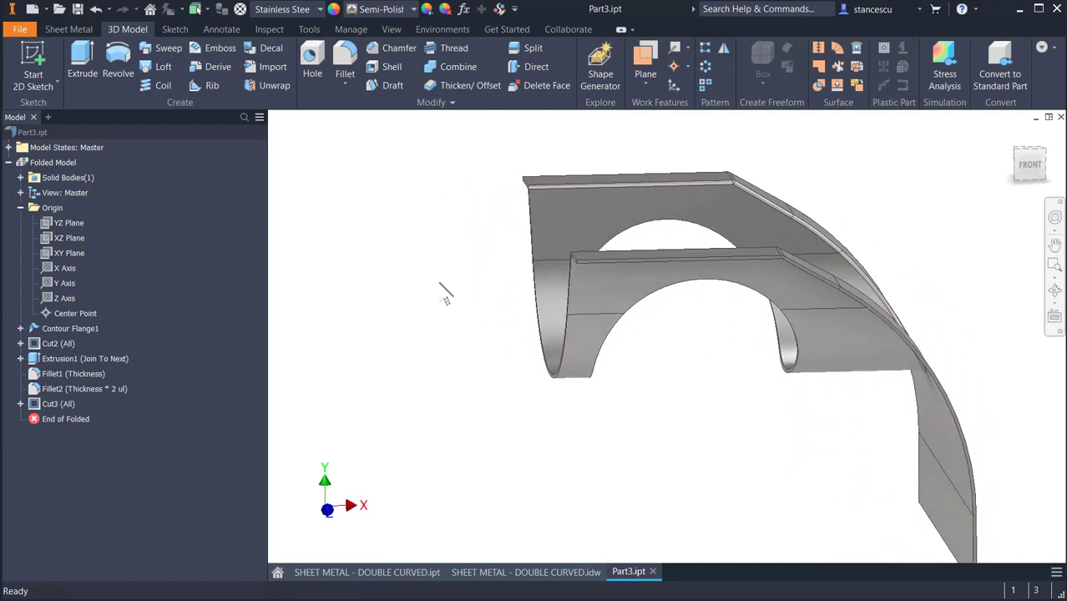
pyautogui.press('F6')
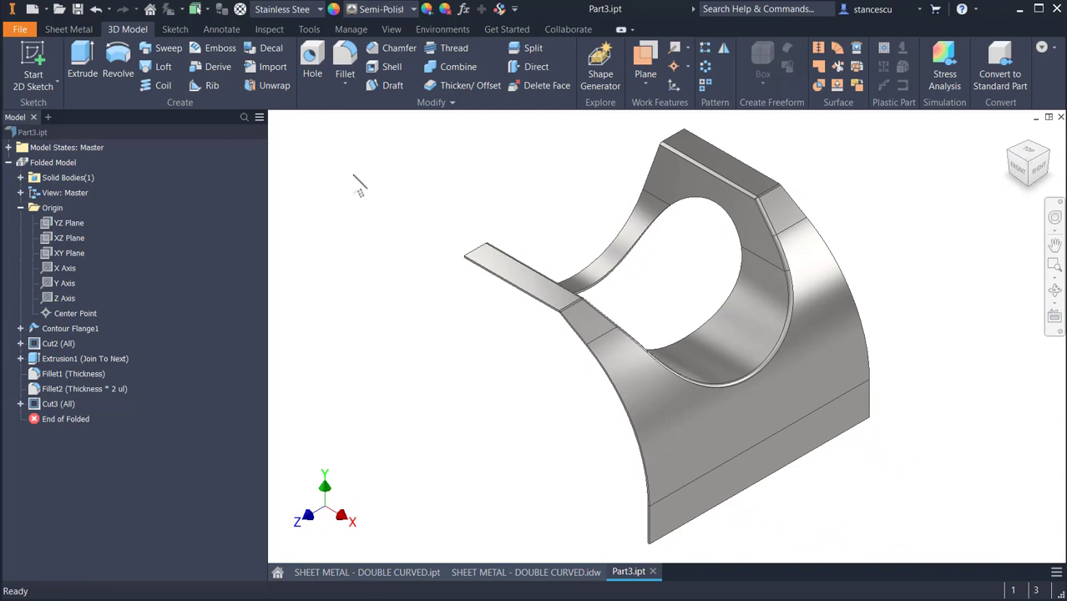
# Step: Update the physical properties in the iProperties of Part3.ipt and copy the part's volume value with its unit
pyautogui.rightClick(32, 131)
pyautogui.click(99, 285)
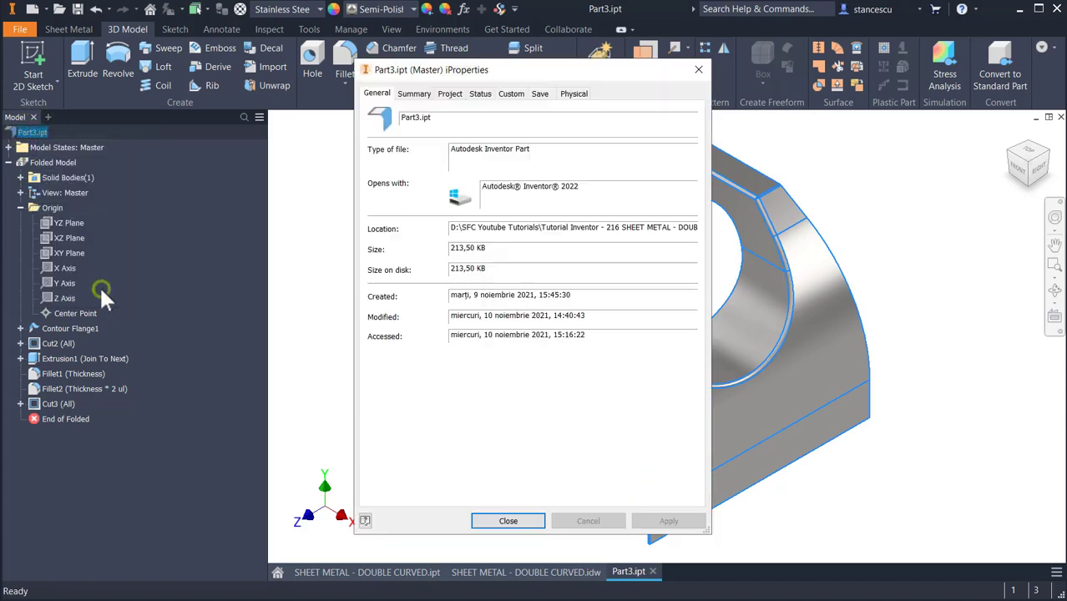
pyautogui.click(585, 93)
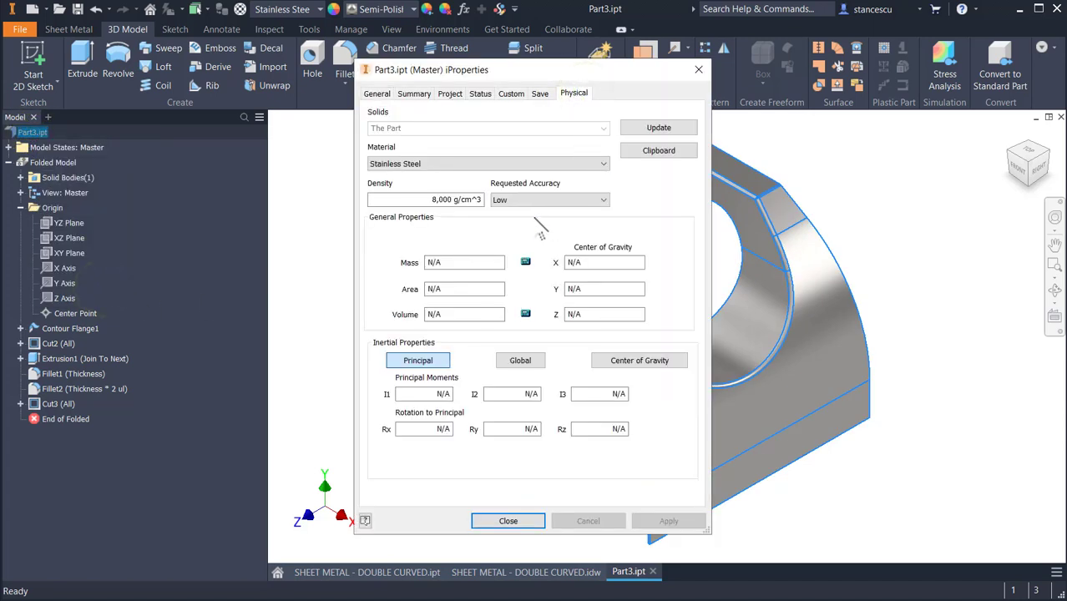
pyautogui.click(639, 127)
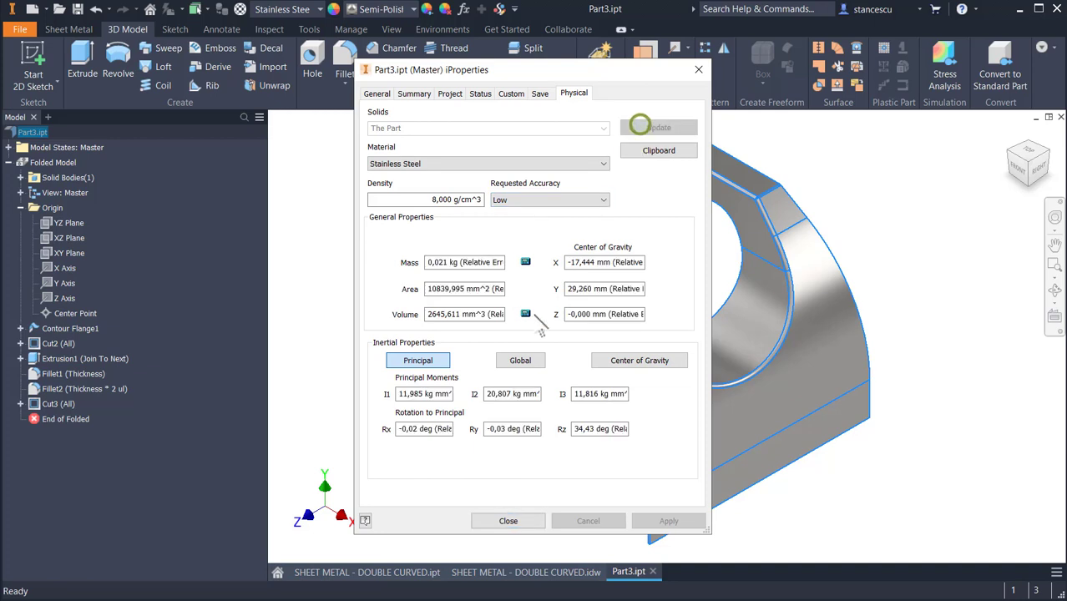
pyautogui.click(428, 315)
pyautogui.moveTo(427, 316); pyautogui.dragTo(489, 311)
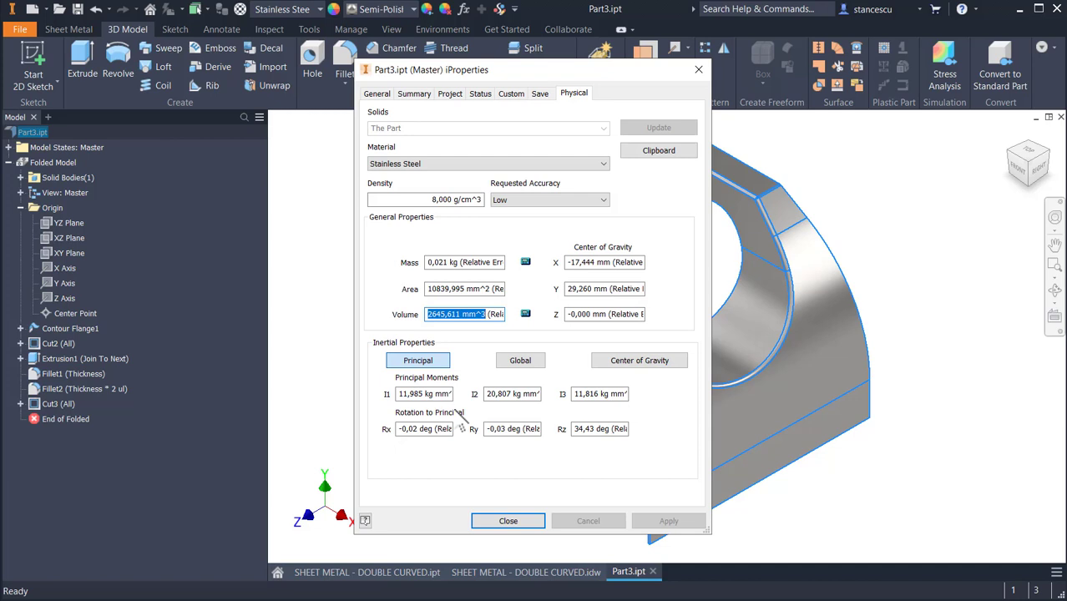
pyautogui.hotkey('ctrl', 'c')
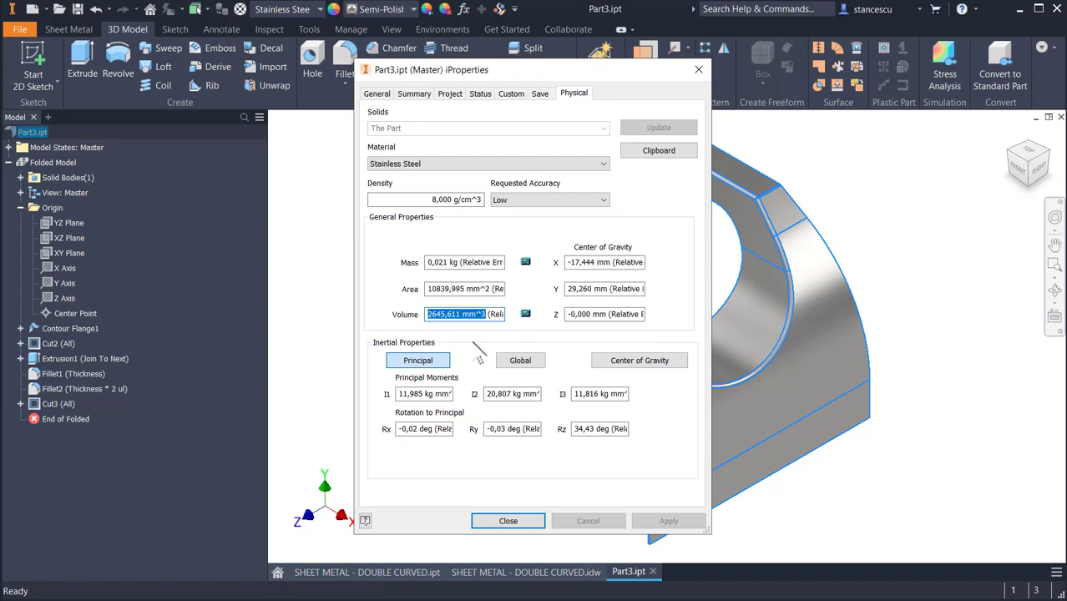
pyautogui.click(513, 524)
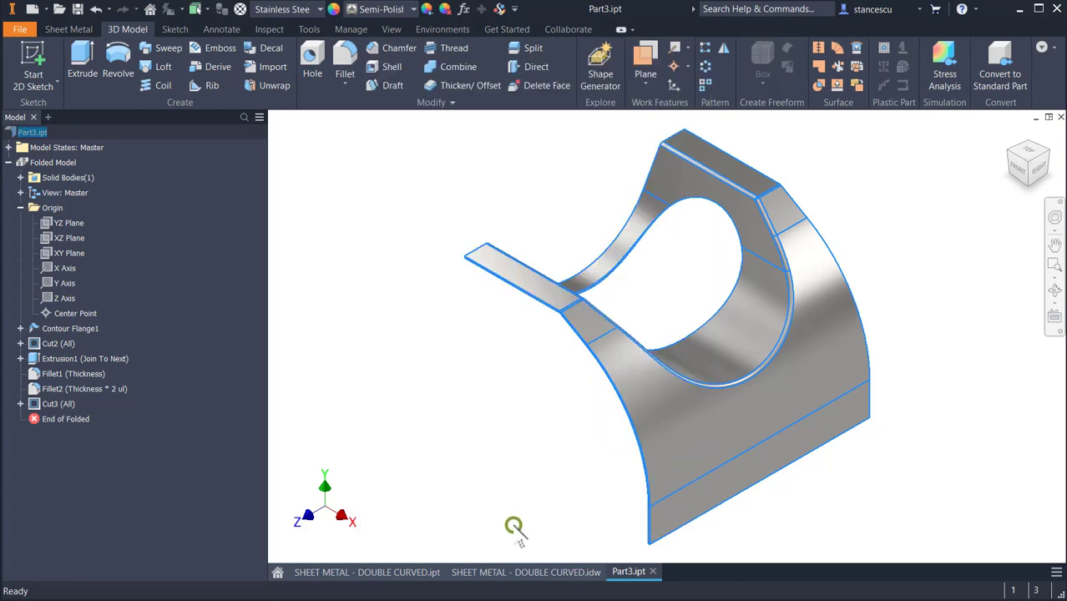
# Step: In SHEET METAL - DOUBLE CURVED.idw, replace the value in the volume note with the copied 2645,611 mm^3
pyautogui.click(511, 576)
pyautogui.click(921, 527)
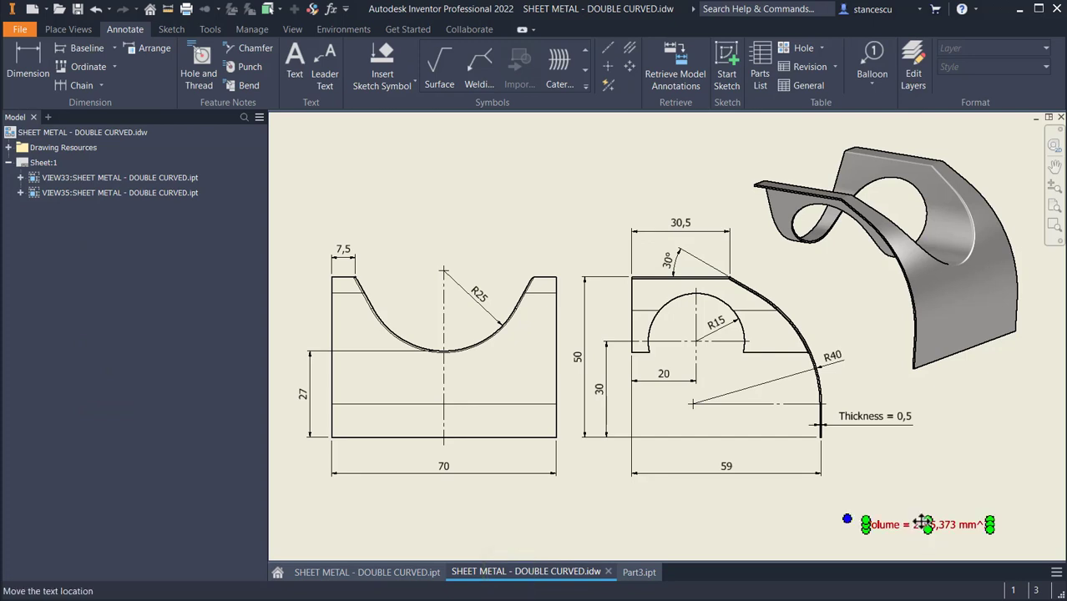
pyautogui.doubleClick(923, 525)
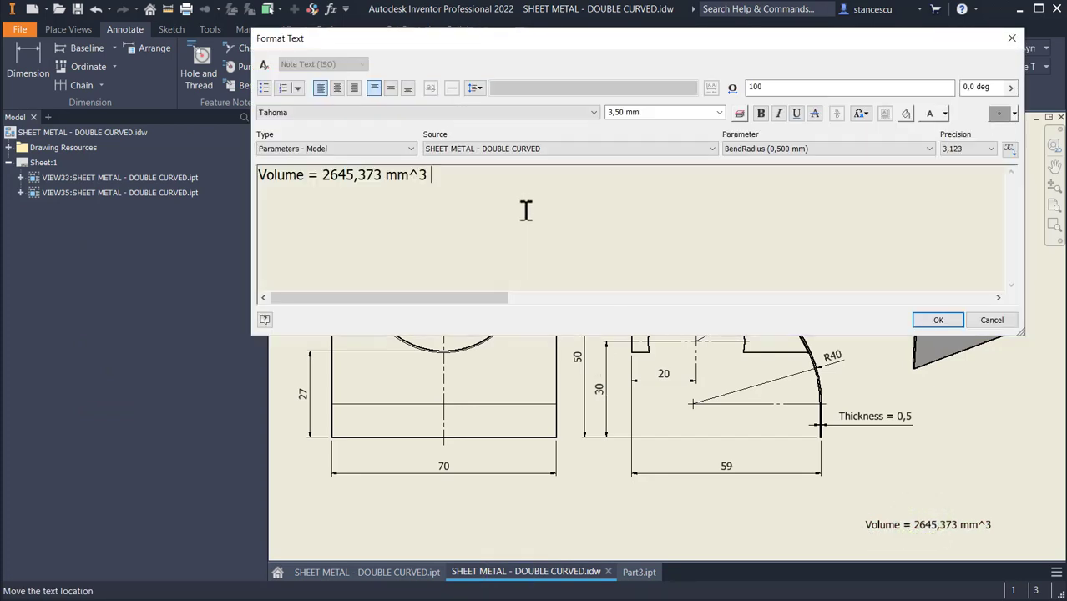
pyautogui.hotkey('ctrl', 'v')
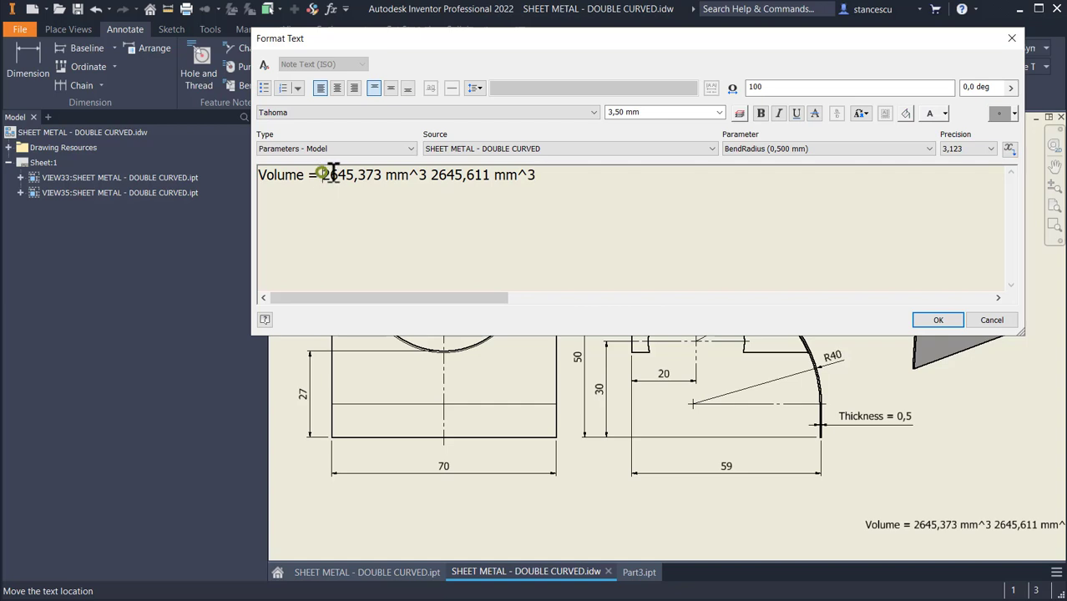
pyautogui.moveTo(322, 174); pyautogui.dragTo(432, 184)
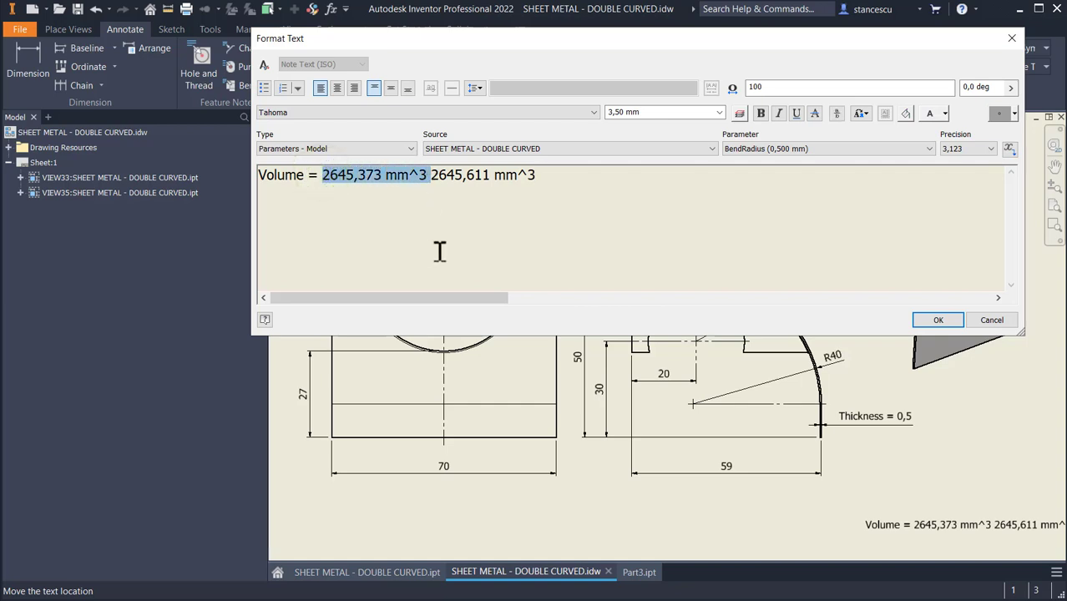
pyautogui.press('Delete')
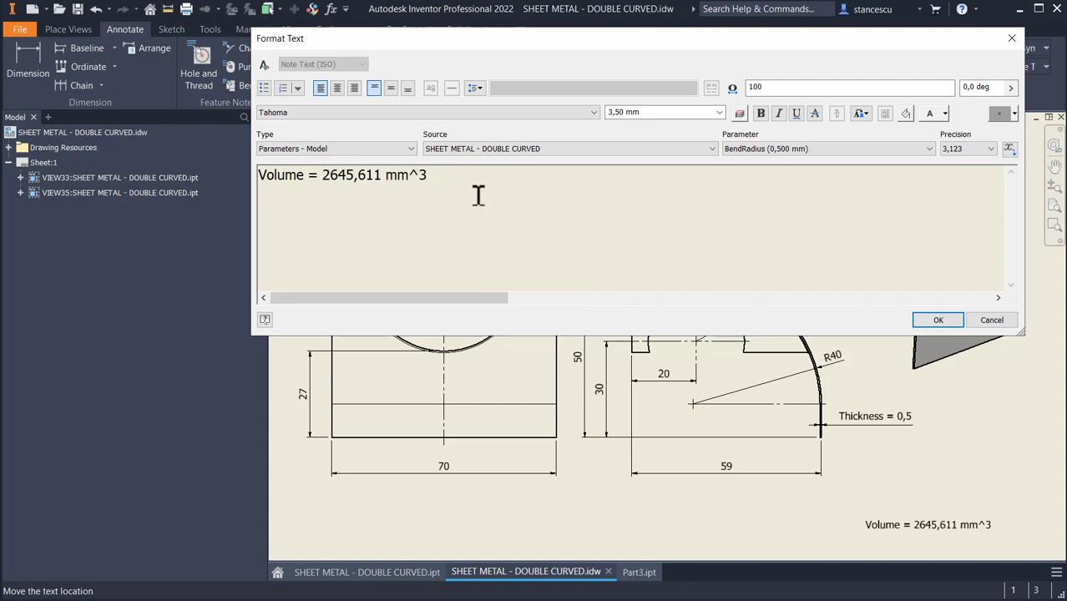
pyautogui.click(938, 321)
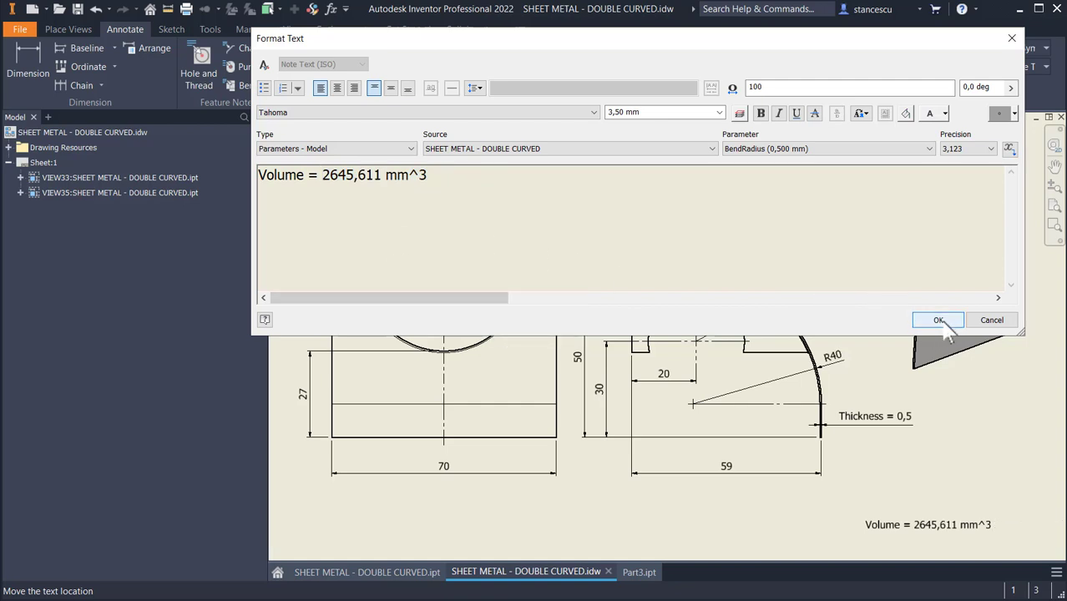
pyautogui.click(940, 321)
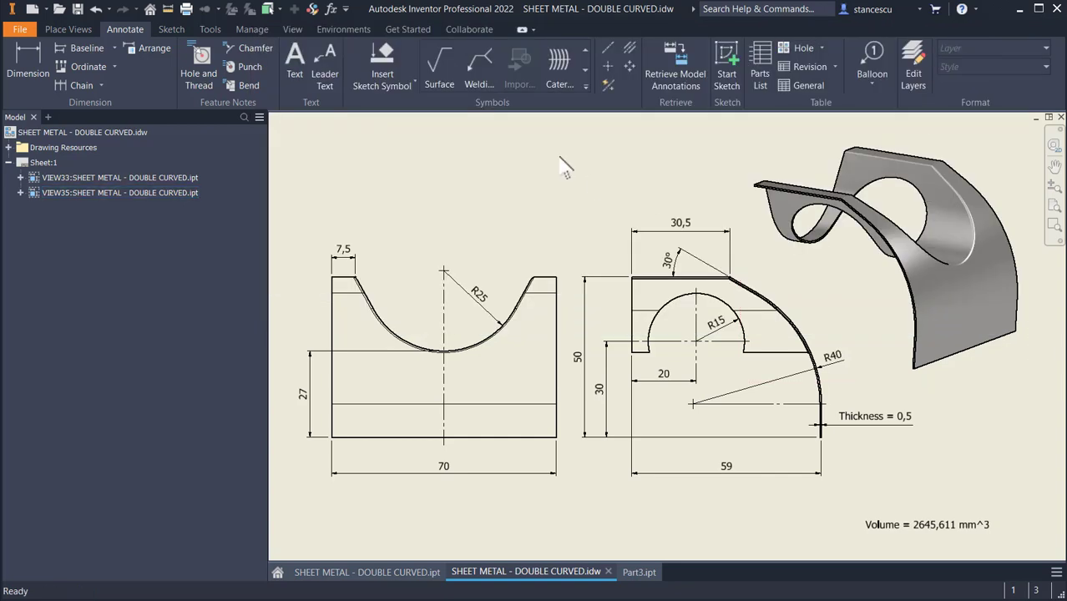